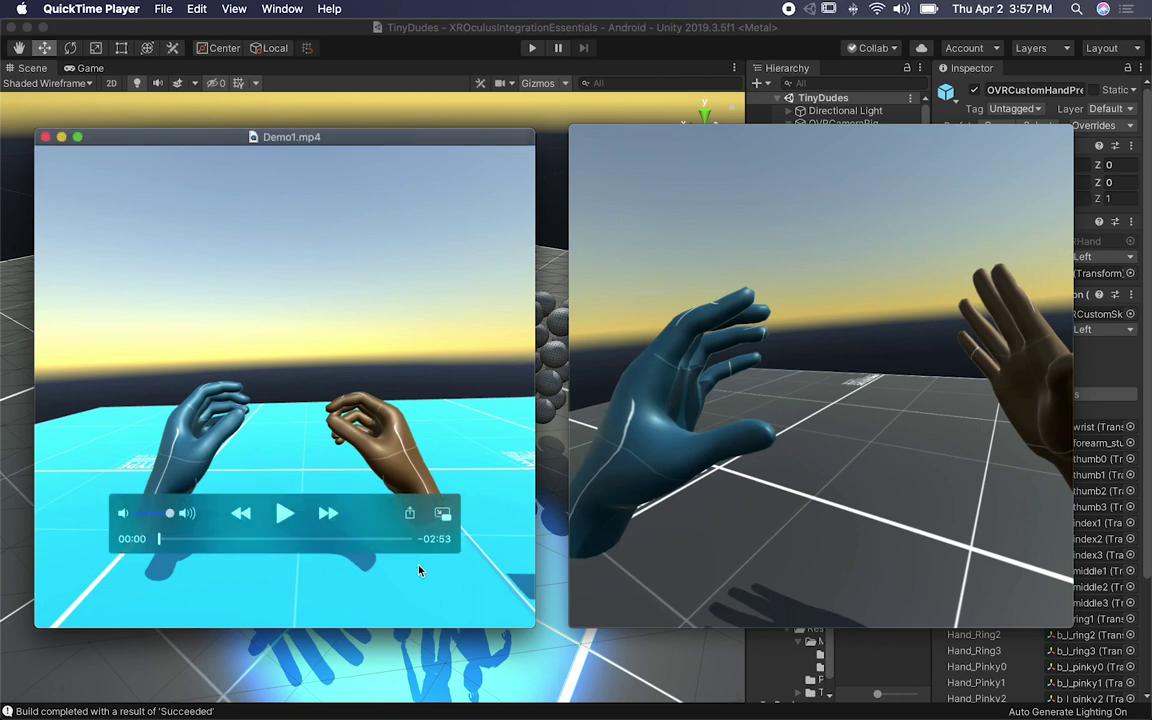
Step: Play the Demo1.mp4 recording of the hand-tracking demo and skip ahead to about 00:54
left_click(284, 512)
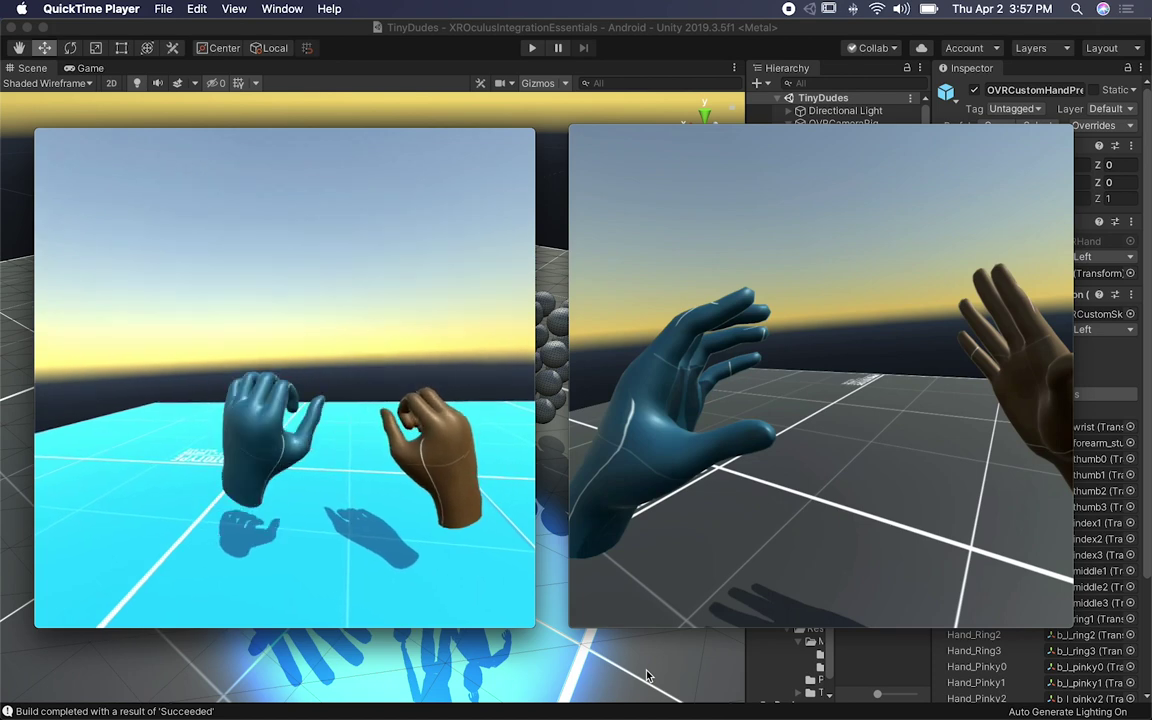
mouse_move(375, 446)
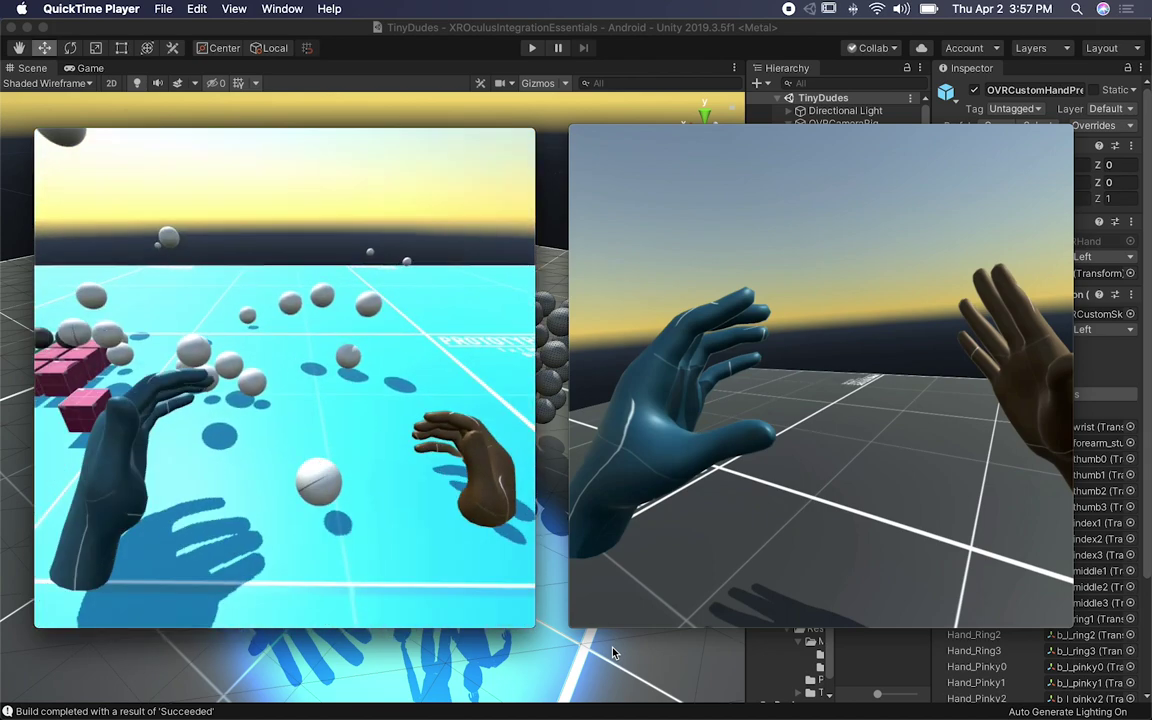
left_click(238, 539)
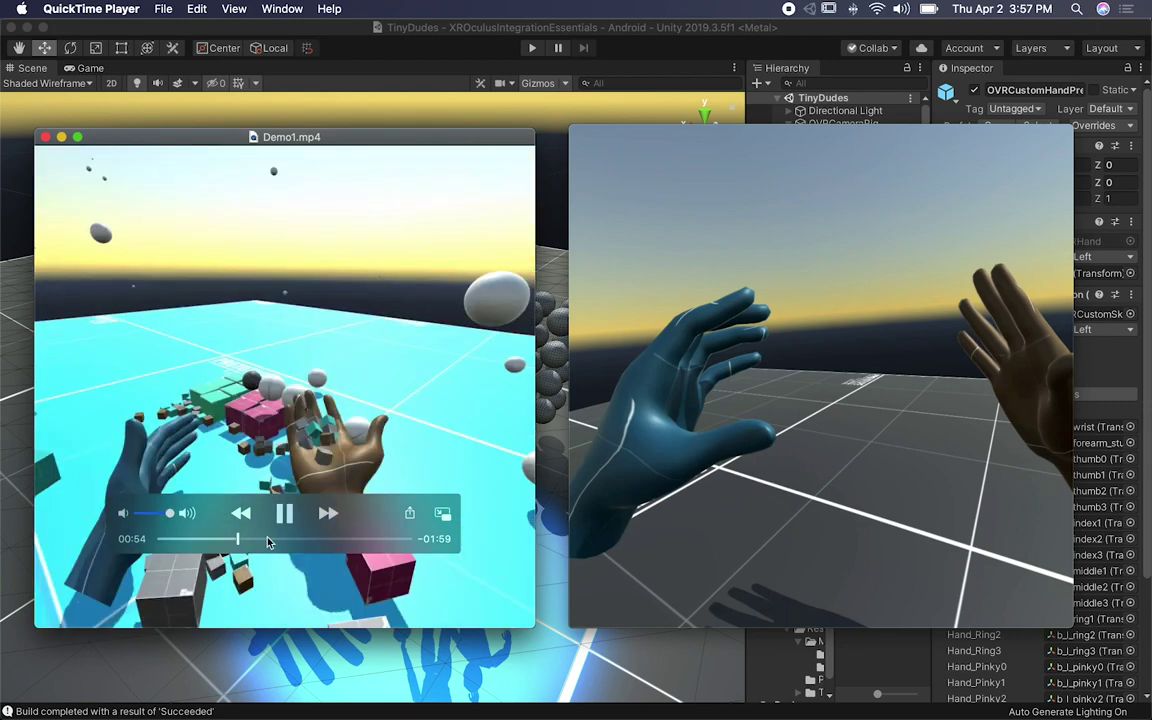
left_click(282, 513)
left_click(282, 513)
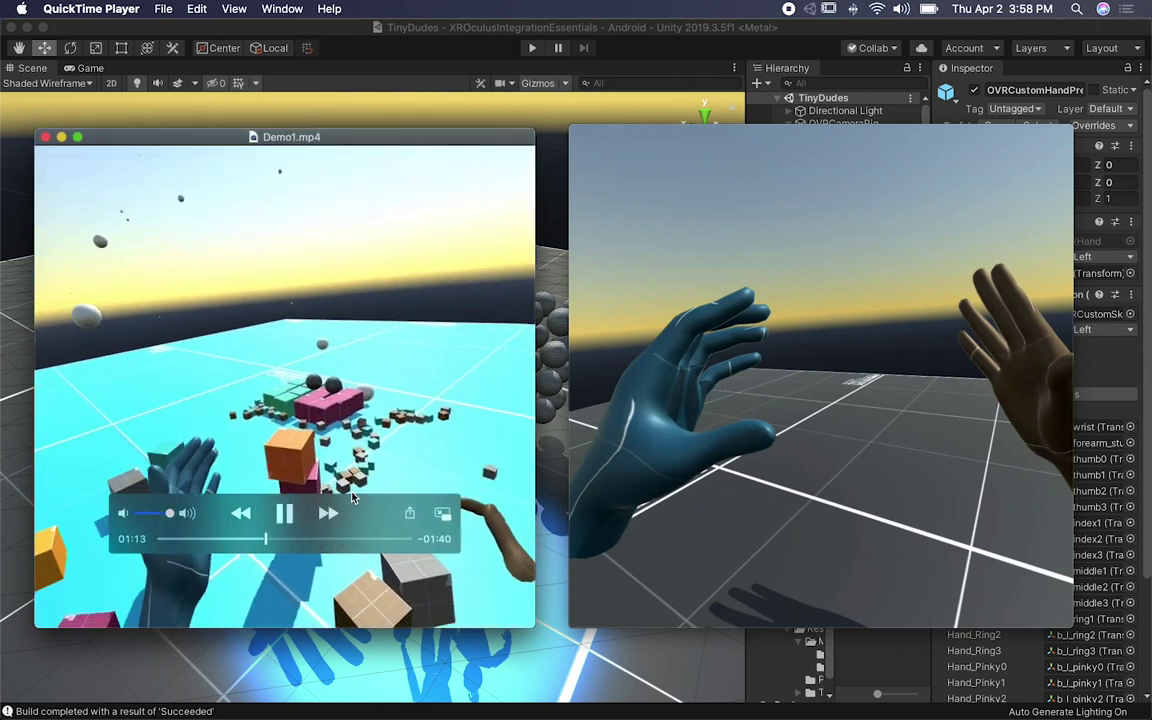
mouse_move(637, 700)
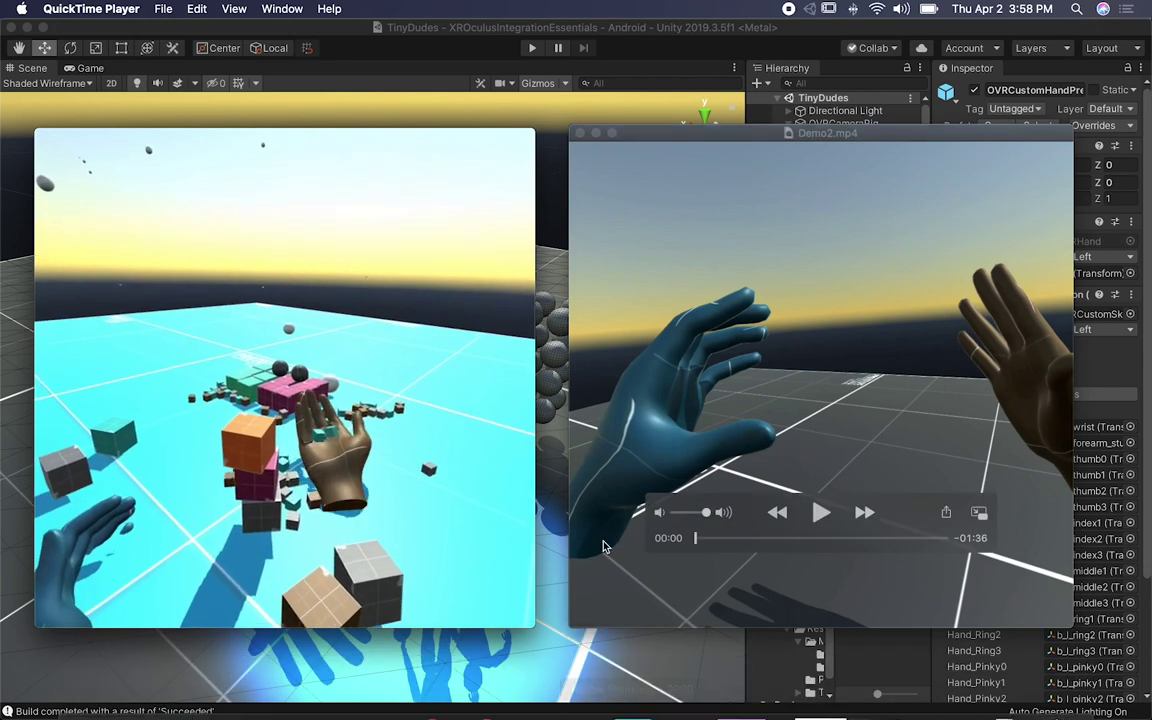
Step: Skip further ahead in Demo1.mp4 and play the Demo2.mp4 recording to watch the hands interacting with the dummies
mouse_move(347, 495)
left_click(305, 541)
left_click(285, 513)
left_click(366, 538)
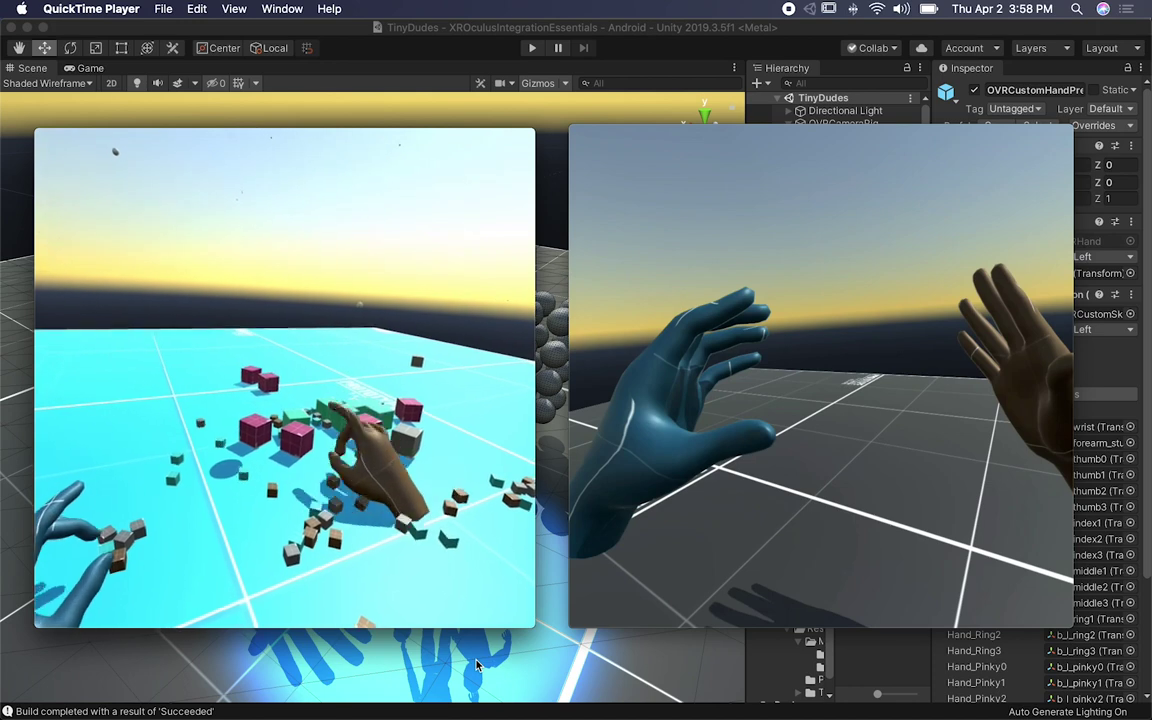
mouse_move(269, 482)
mouse_move(728, 380)
left_click(751, 410)
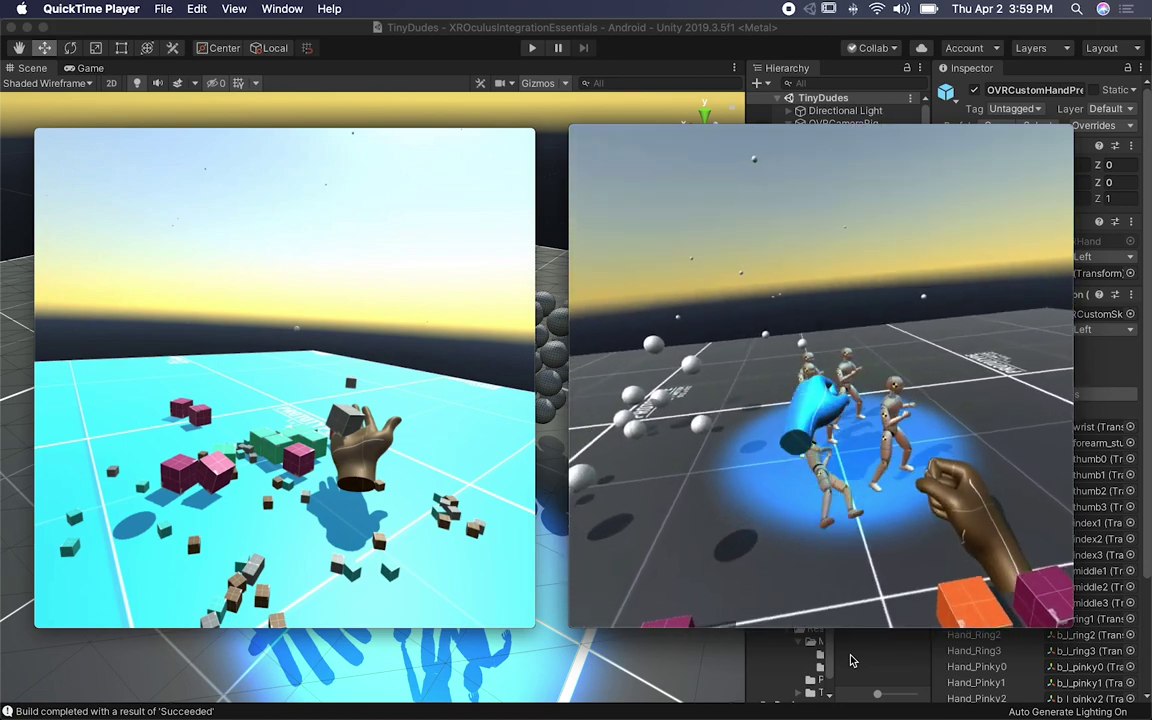
Step: Close both demo videos and switch to Unity with the TinyDudes scene
left_click(582, 134)
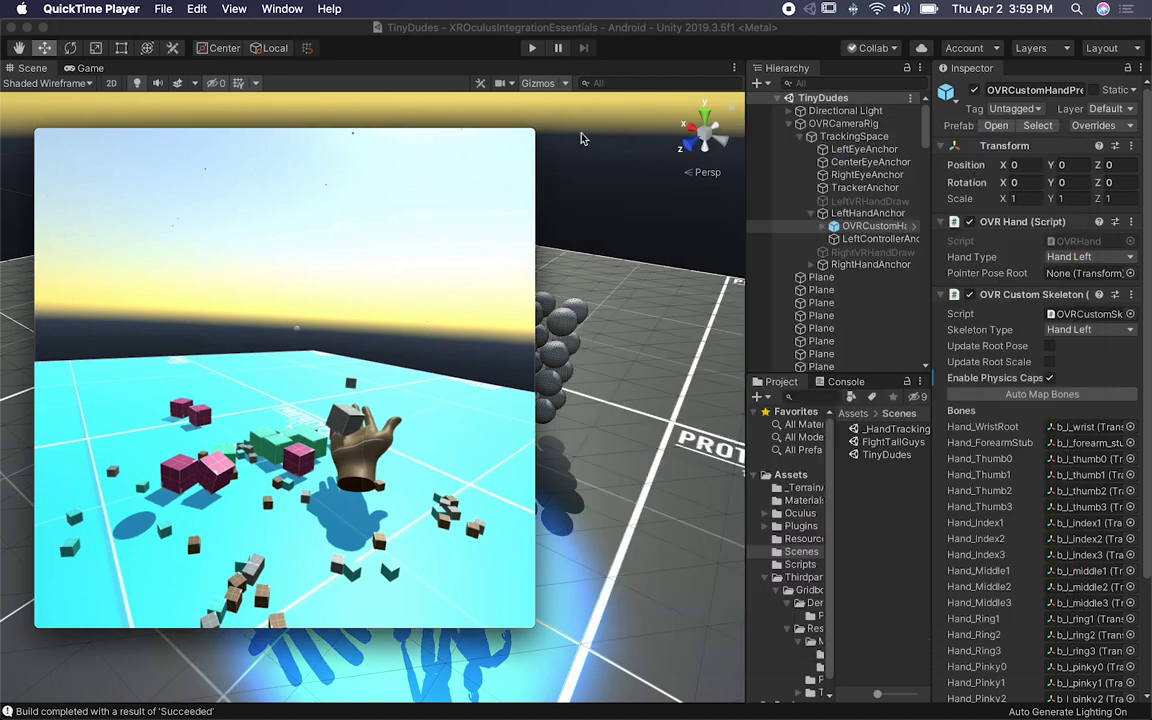
left_click(45, 137)
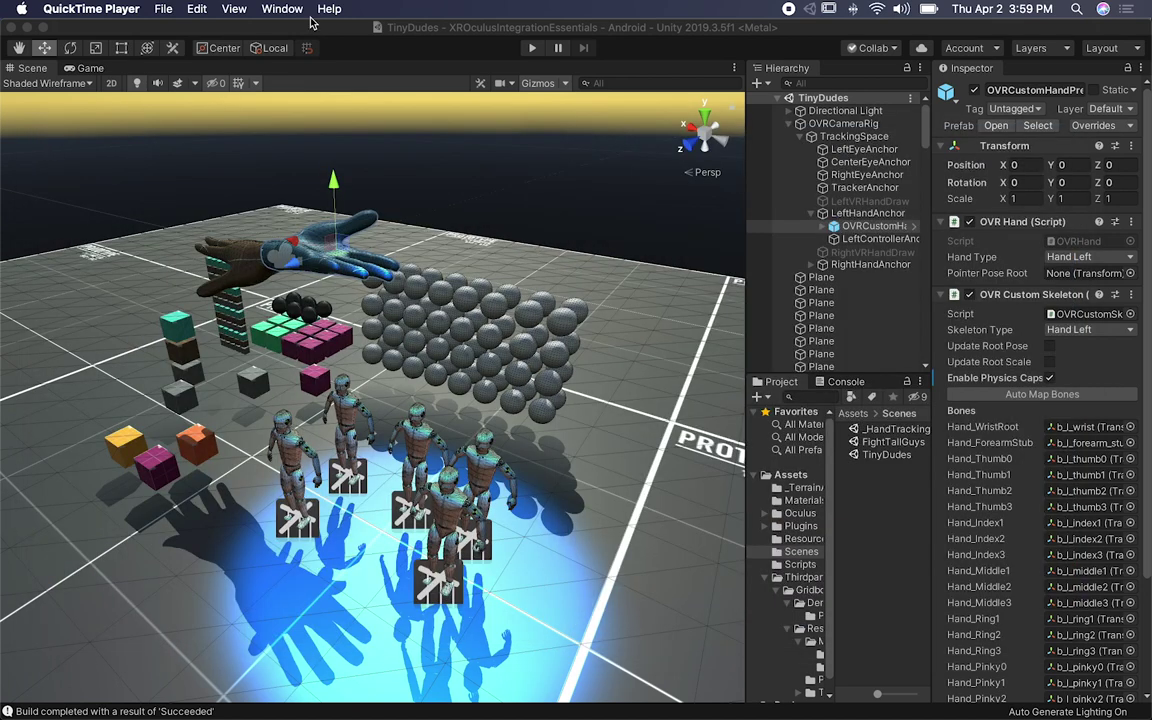
left_click(422, 30)
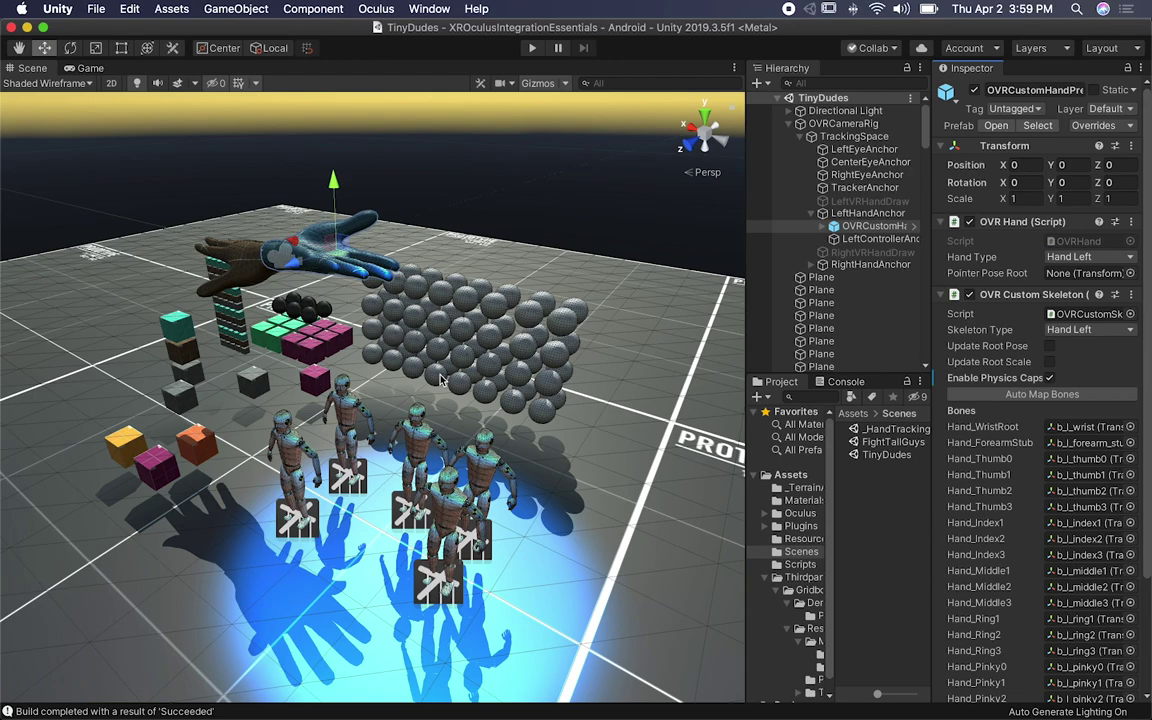
left_click_drag(252, 476, 293, 466, "alt")
left_click_drag(445, 385, 385, 420, "alt")
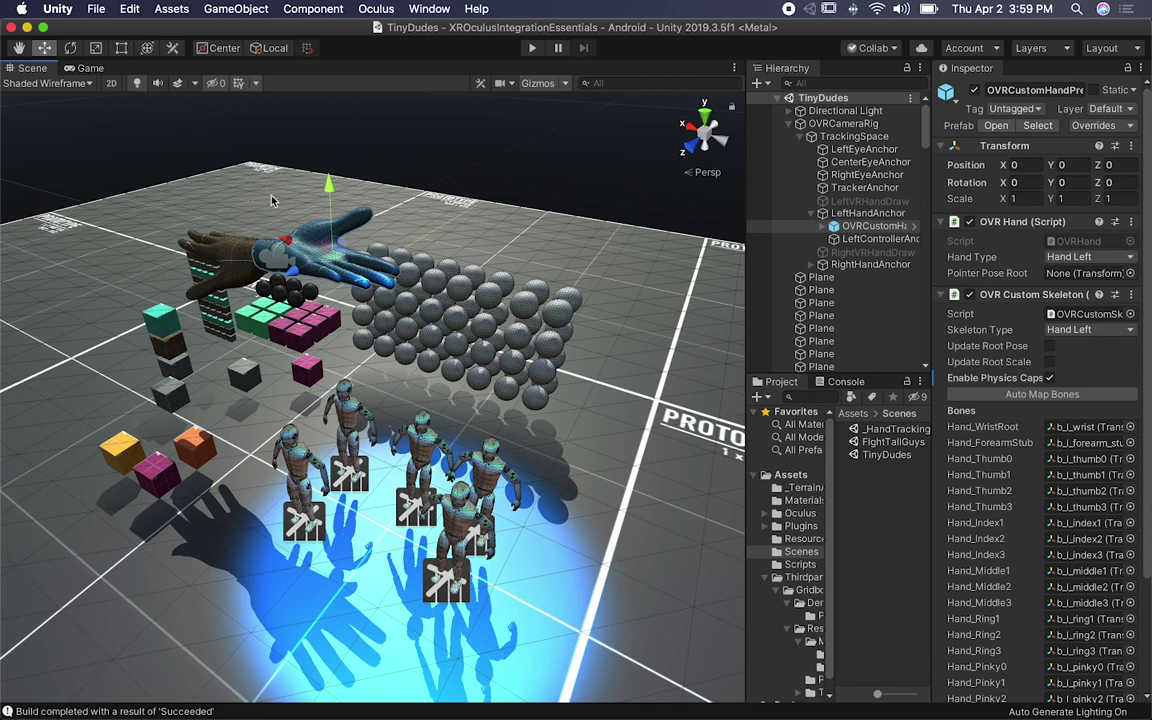
Step: Open the Time category of the Project Settings, check the Fixed Timestep value, and close the settings
left_click(97, 12)
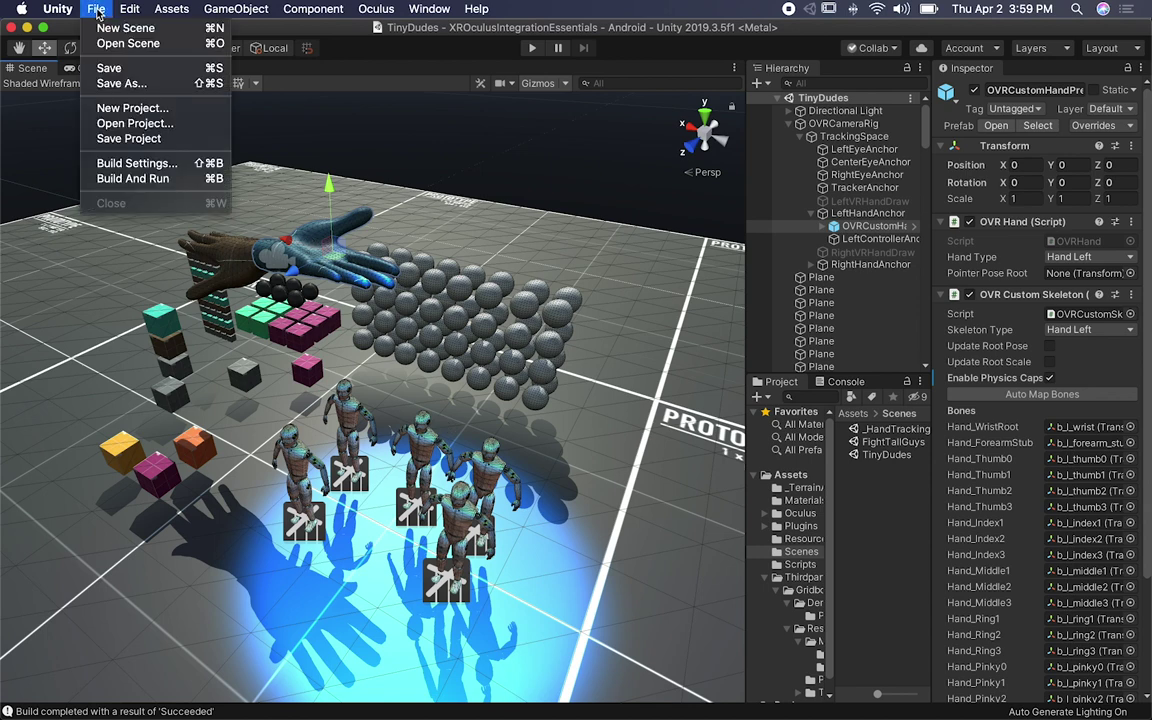
left_click(113, 158)
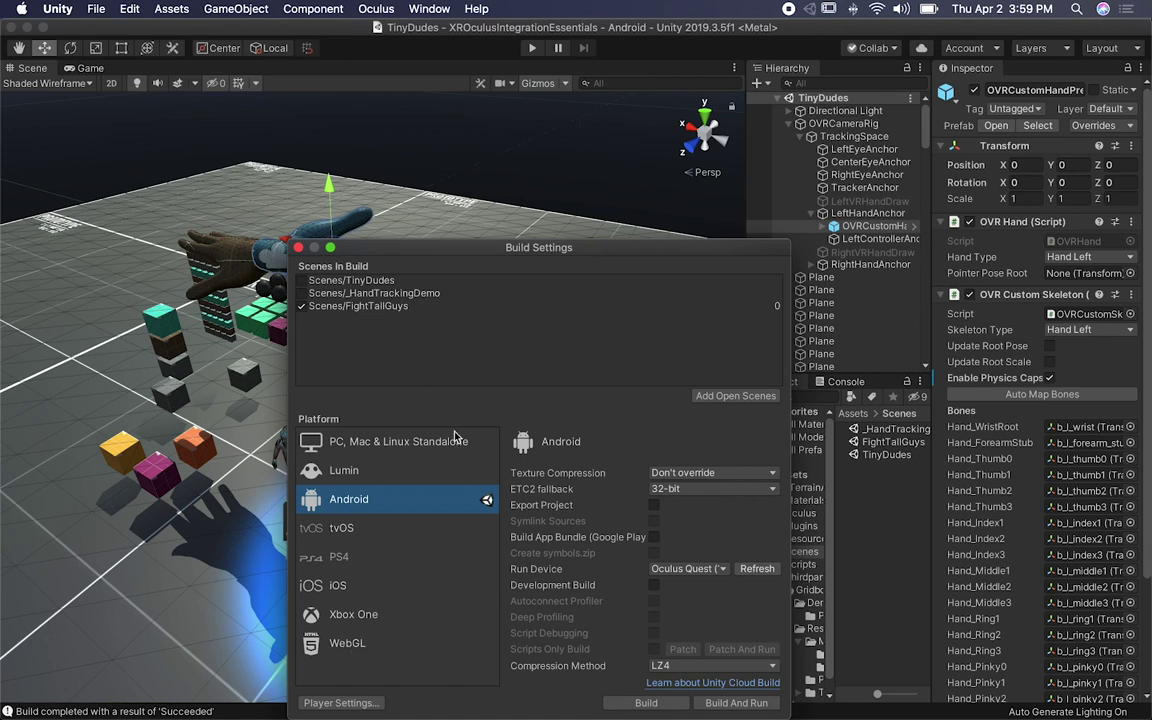
left_click(338, 702)
left_click(298, 248)
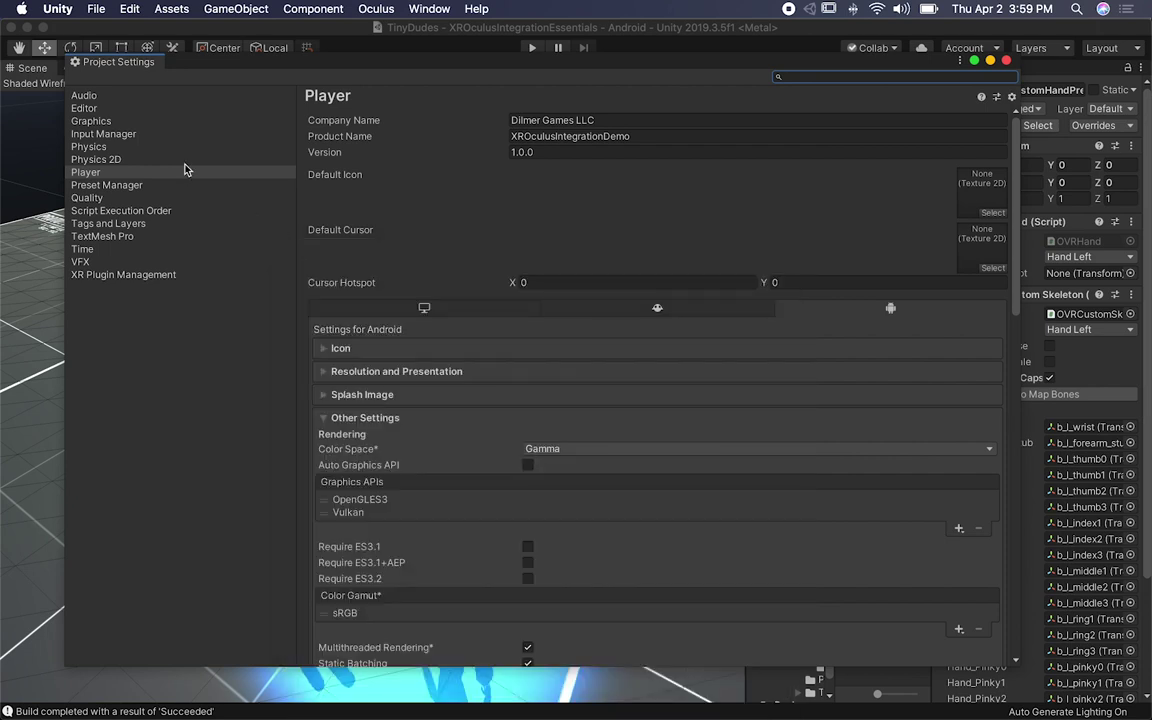
left_click(142, 251)
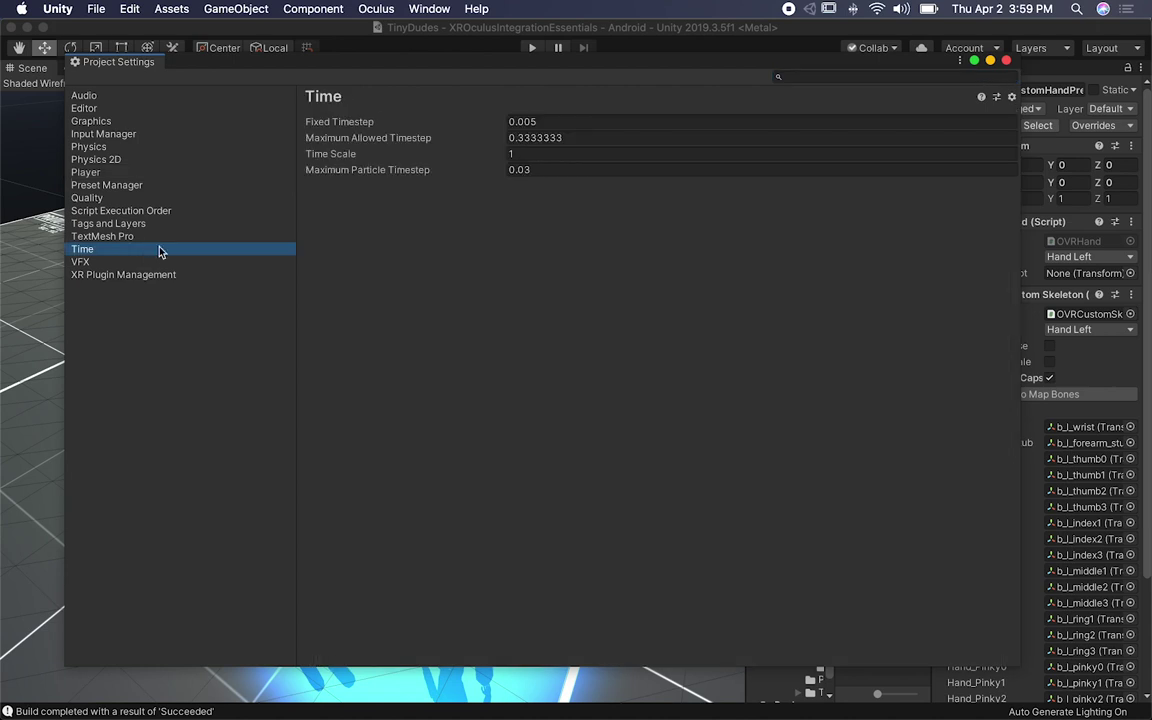
mouse_move(466, 142)
left_click(548, 122)
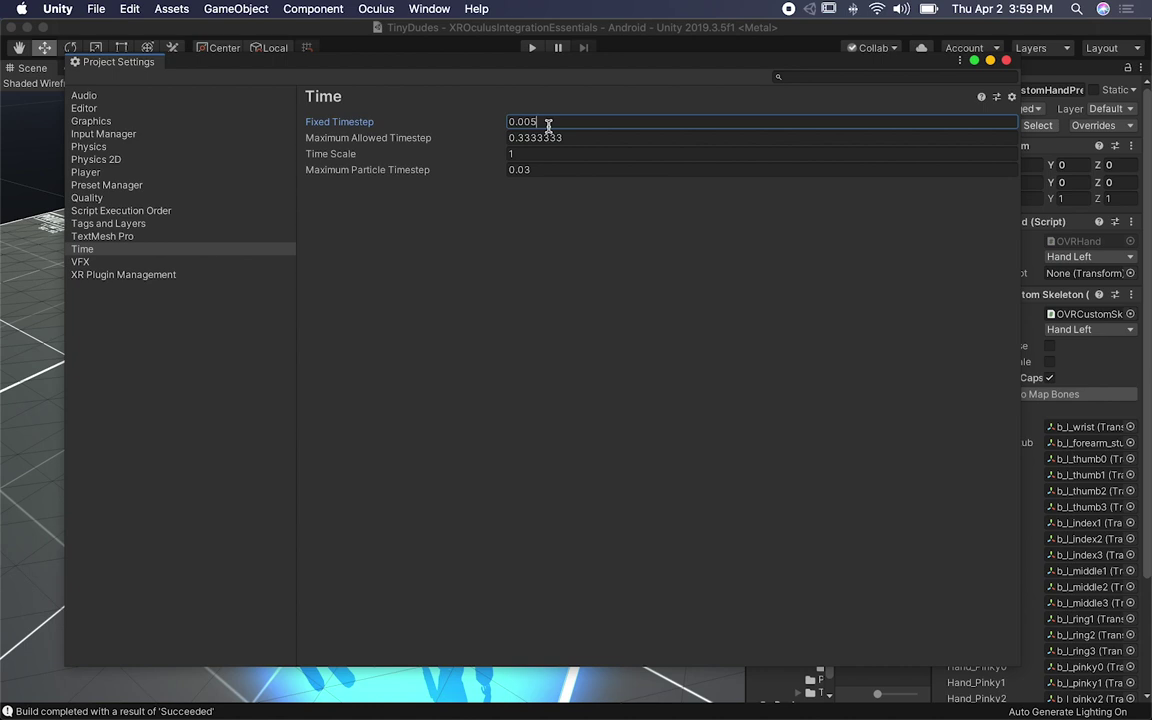
key("Return")
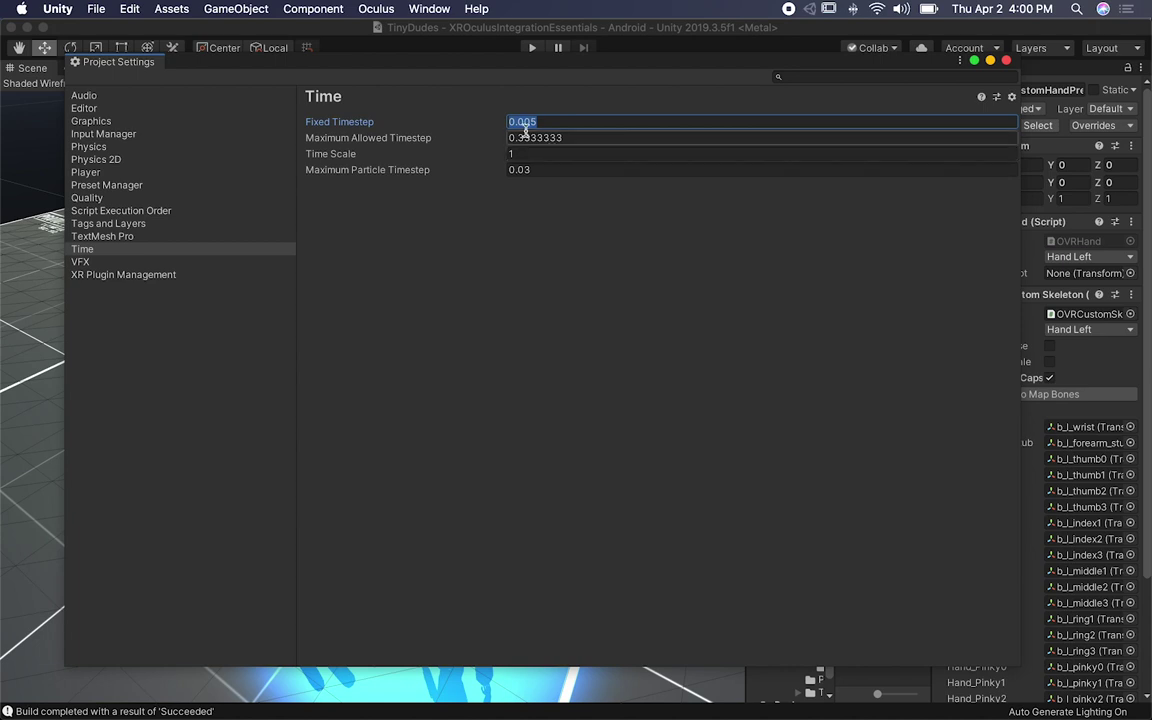
left_click(1007, 62)
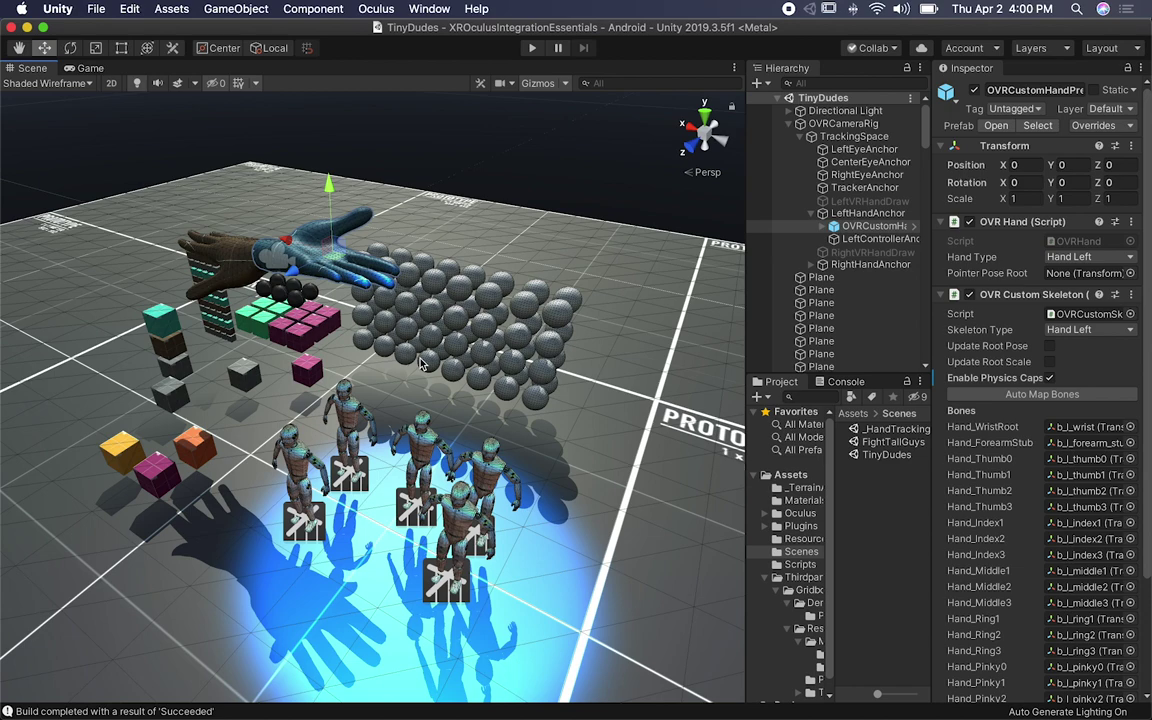
Step: Select the lone grey cube and examine its Rigidbody settings, including the available Collision Detection modes
left_click_drag(312, 364, 497, 370, "alt")
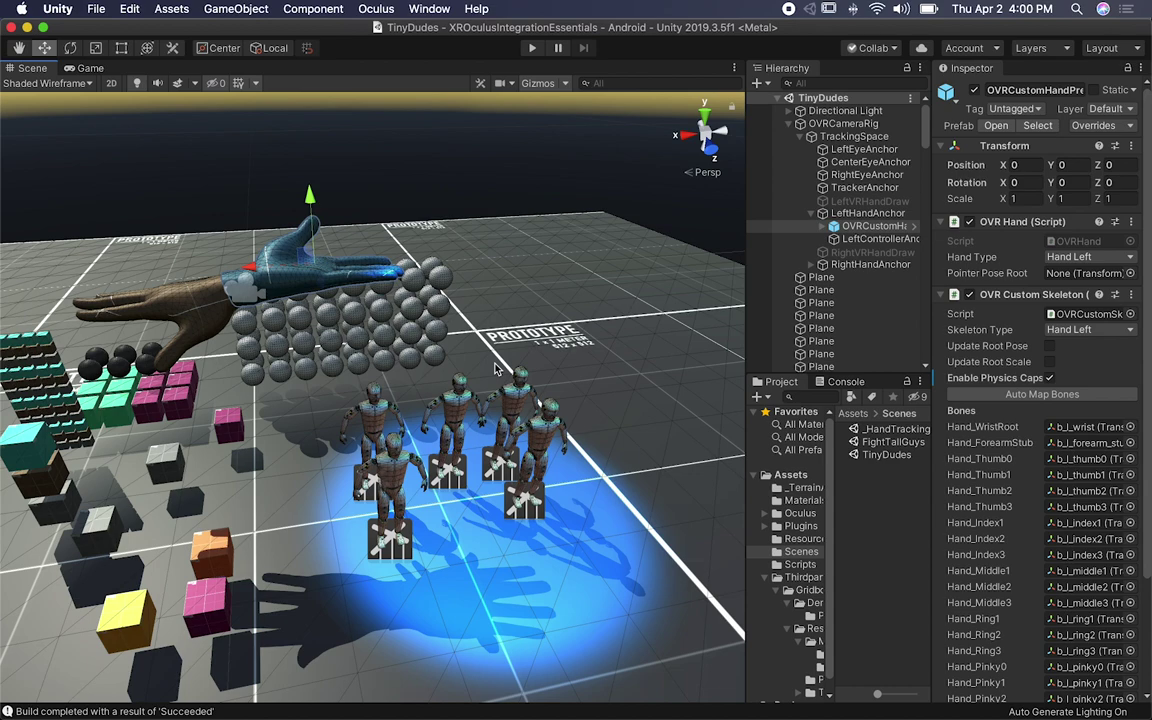
left_click(170, 466)
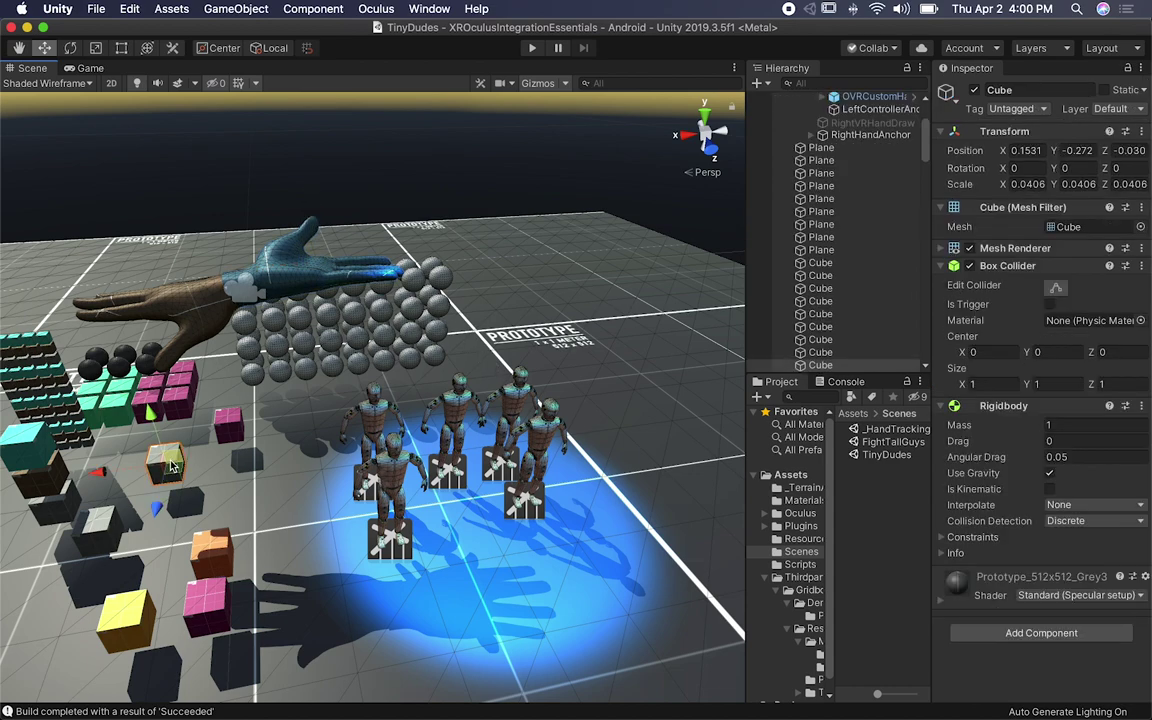
key("f")
left_click_drag(419, 419, 311, 417, "alt")
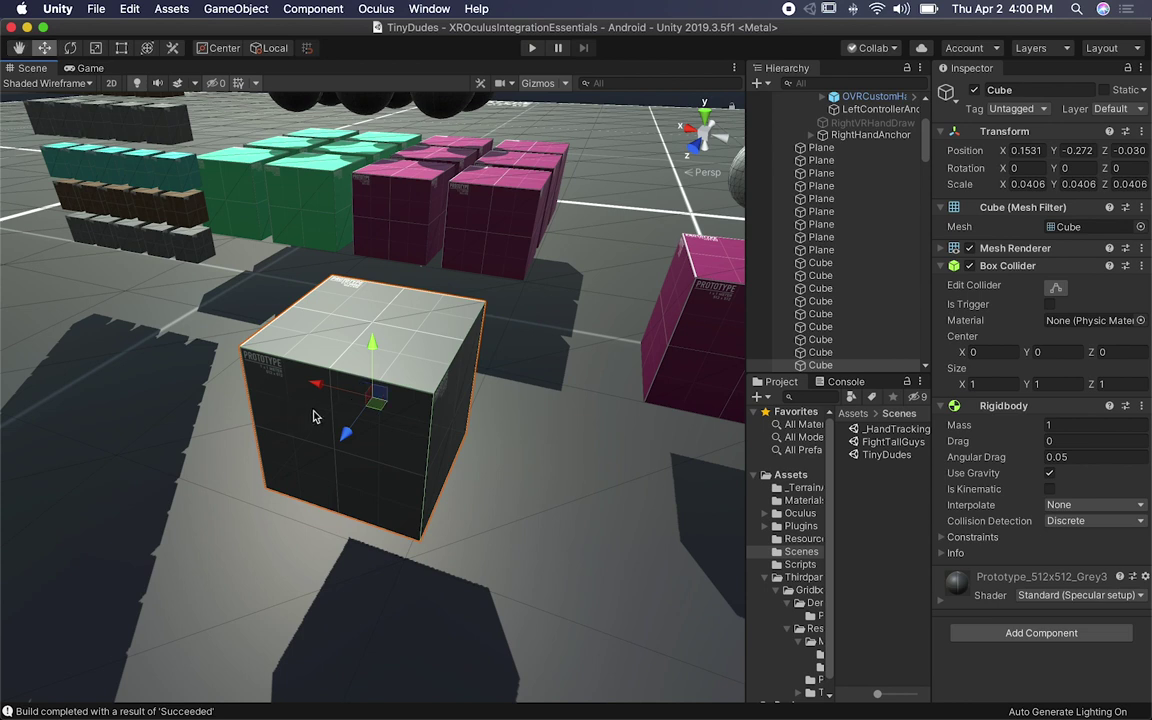
left_click(1066, 521)
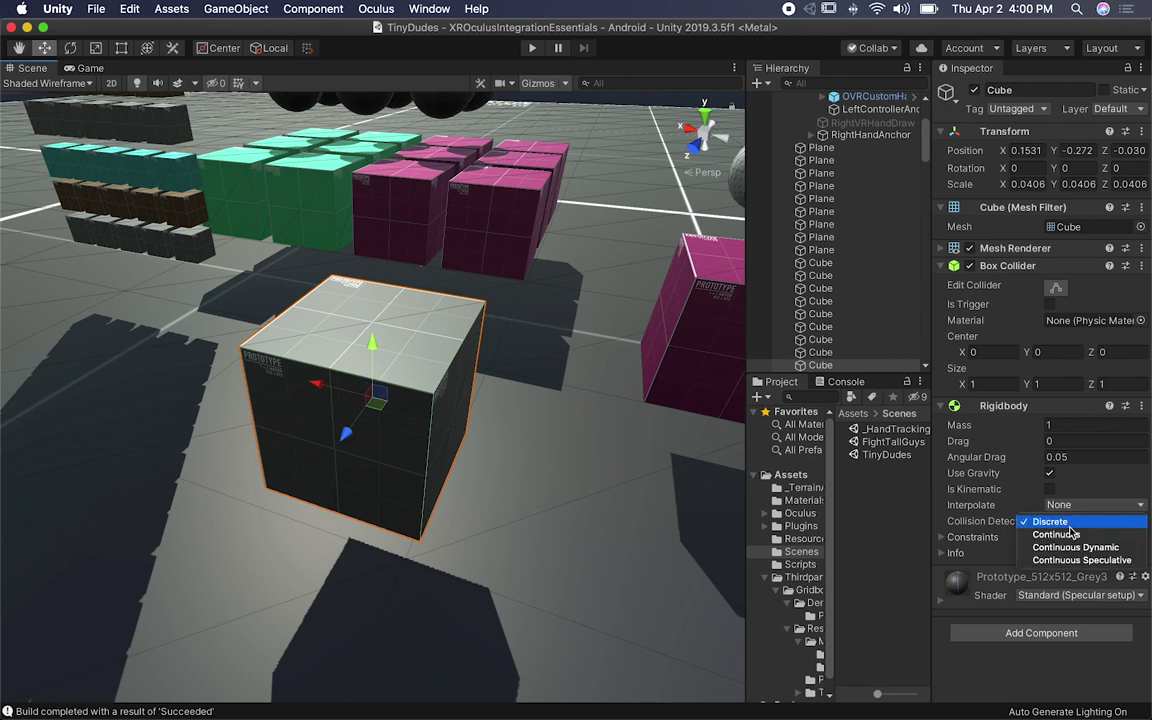
left_click(489, 318)
Step: Select the cyan cube on top of the small stack and examine its Rigidbody and collider settings
scroll(489, 318, "down", 5)
scroll(489, 314, "down", 4)
scroll(489, 314, "up", 10)
scroll(489, 314, "down", 6)
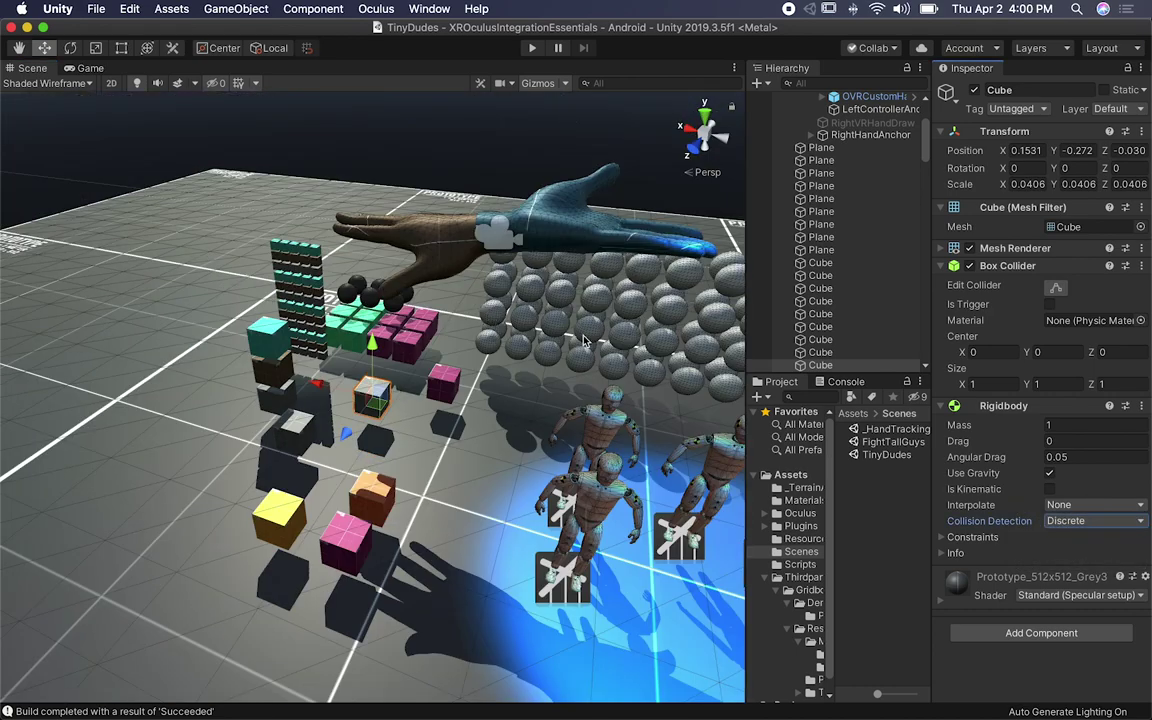
left_click(258, 349)
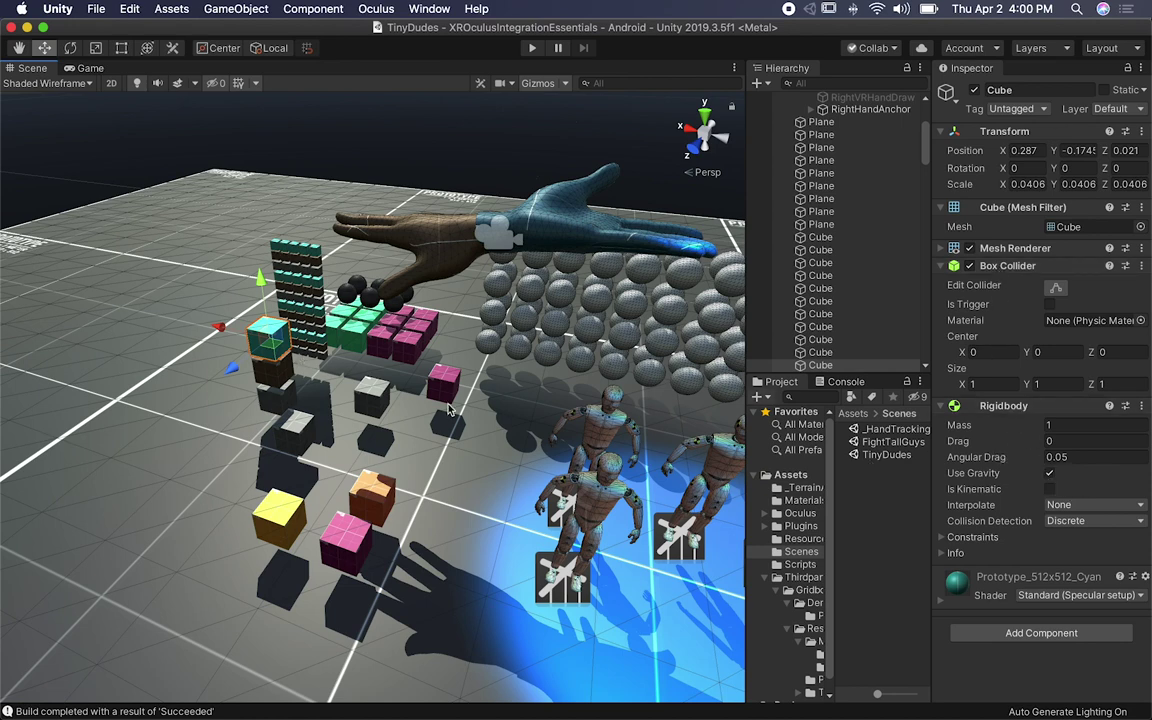
left_click_drag(527, 420, 428, 421)
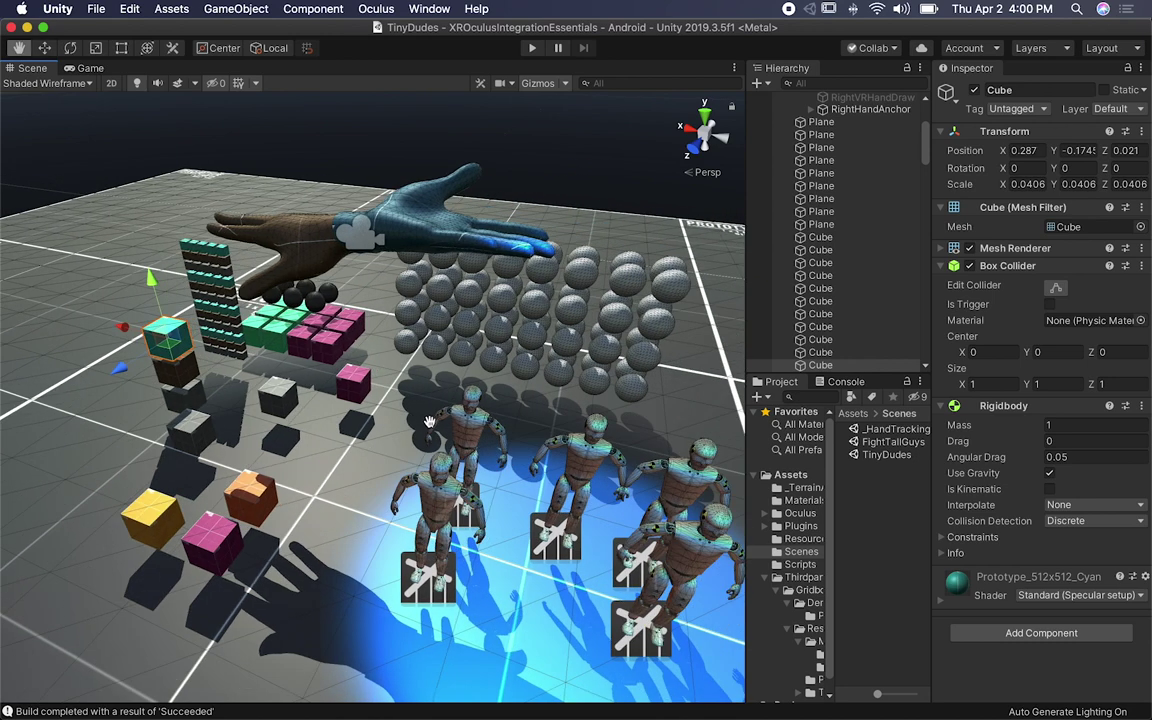
Step: Examine the Rigidbody mass and gravity settings of a ball in the grey wall and of the single purple cube
left_click(538, 304)
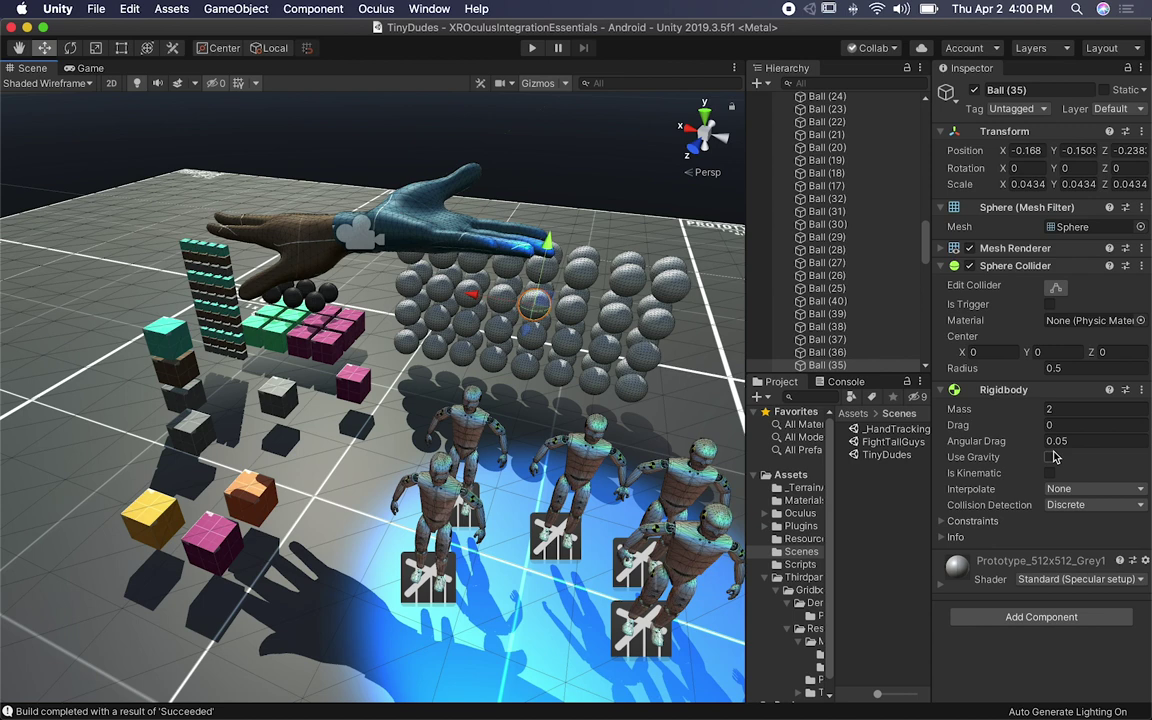
left_click(1061, 409)
left_click(360, 386)
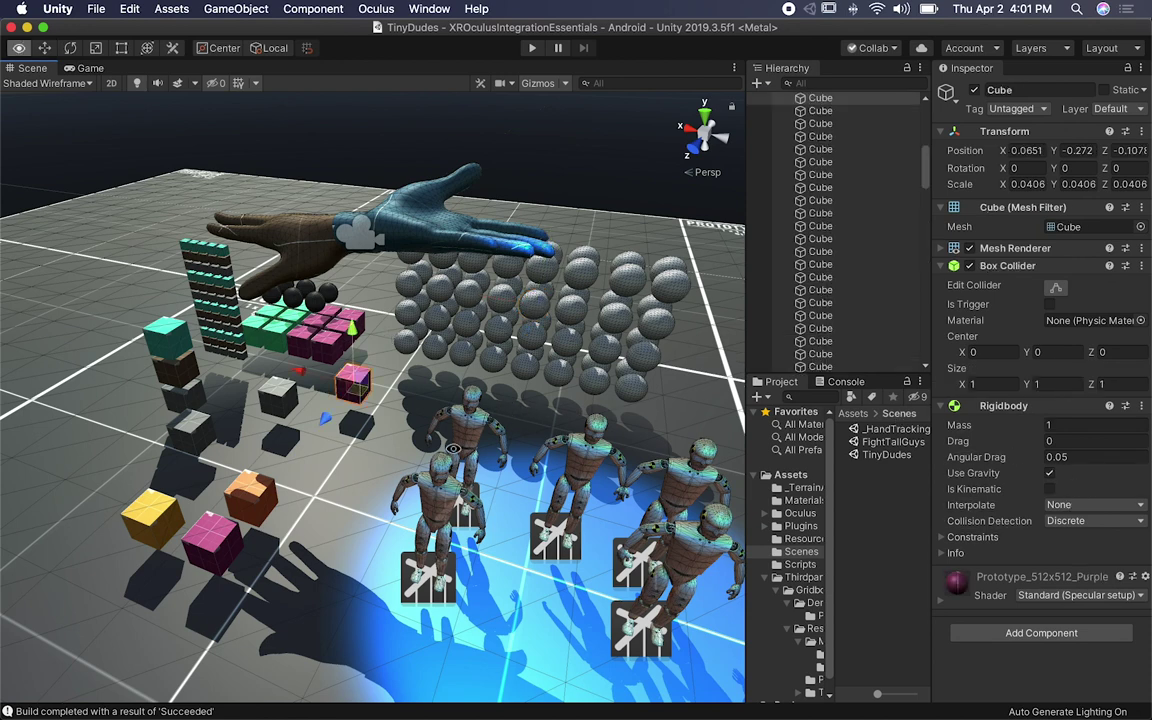
Step: Select one of the dummies and examine its Animator, Rigidbody and Capsule Collider settings
left_click_drag(511, 405, 640, 410, "alt")
left_click(523, 410)
left_click(515, 410)
left_click_drag(565, 428, 507, 447, "alt")
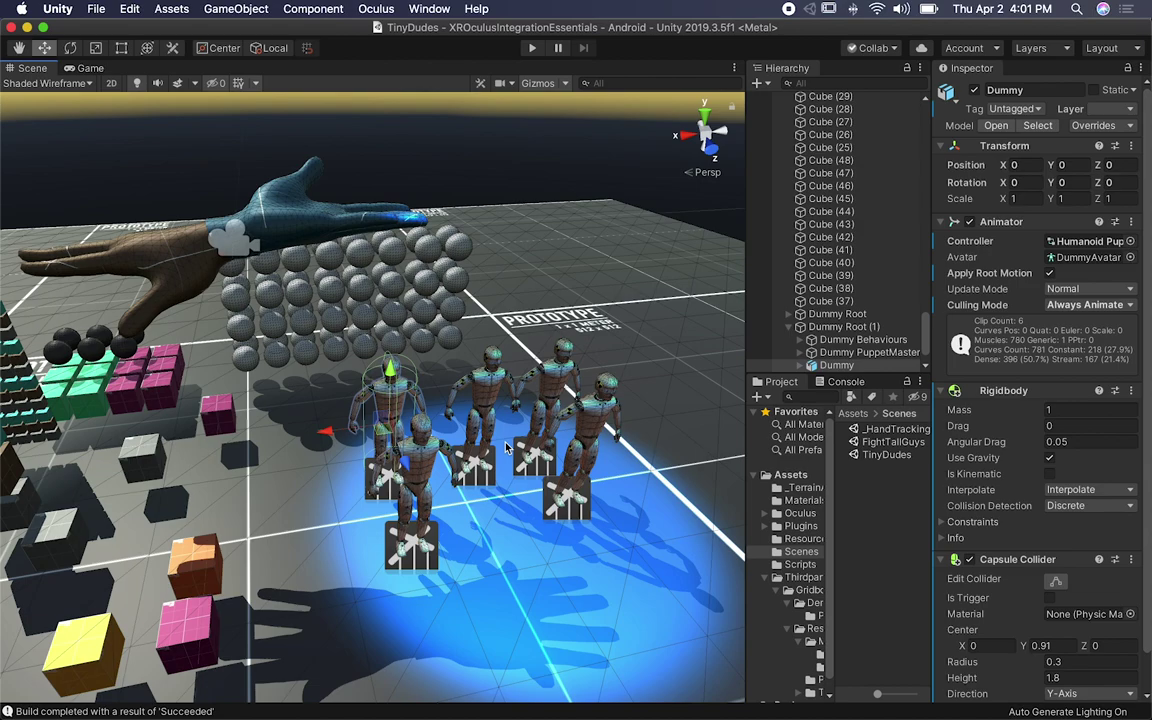
left_click_drag(507, 447, 438, 322, "alt")
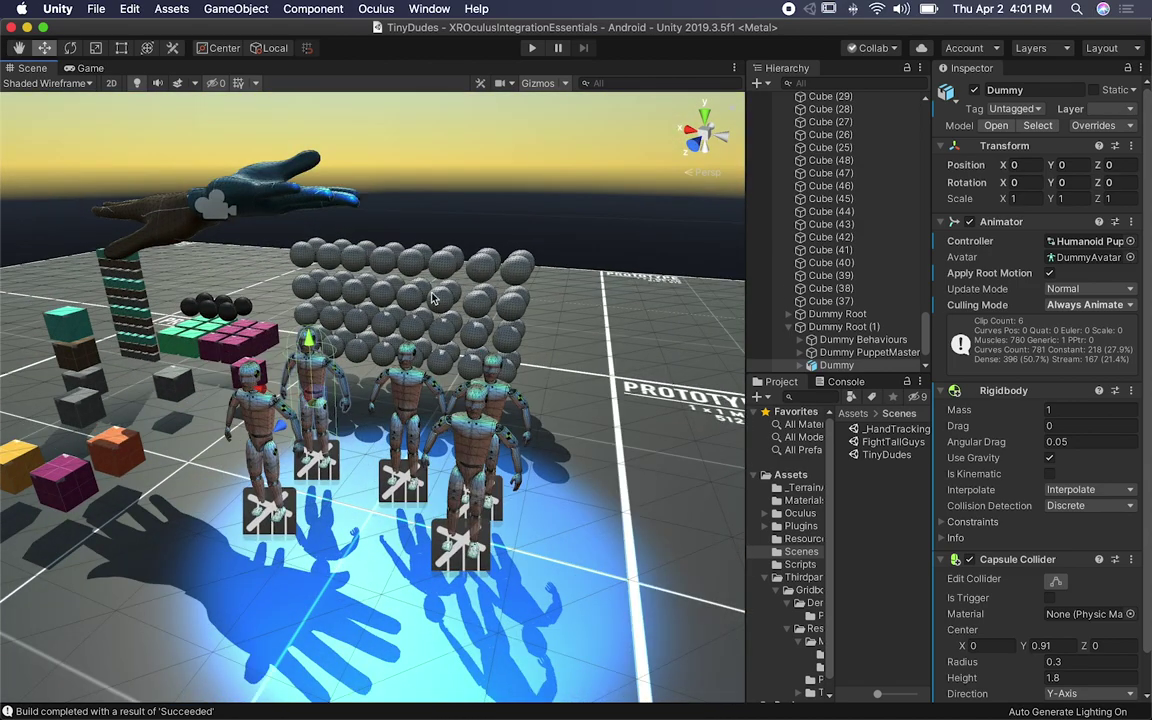
scroll(432, 297, "down", 10)
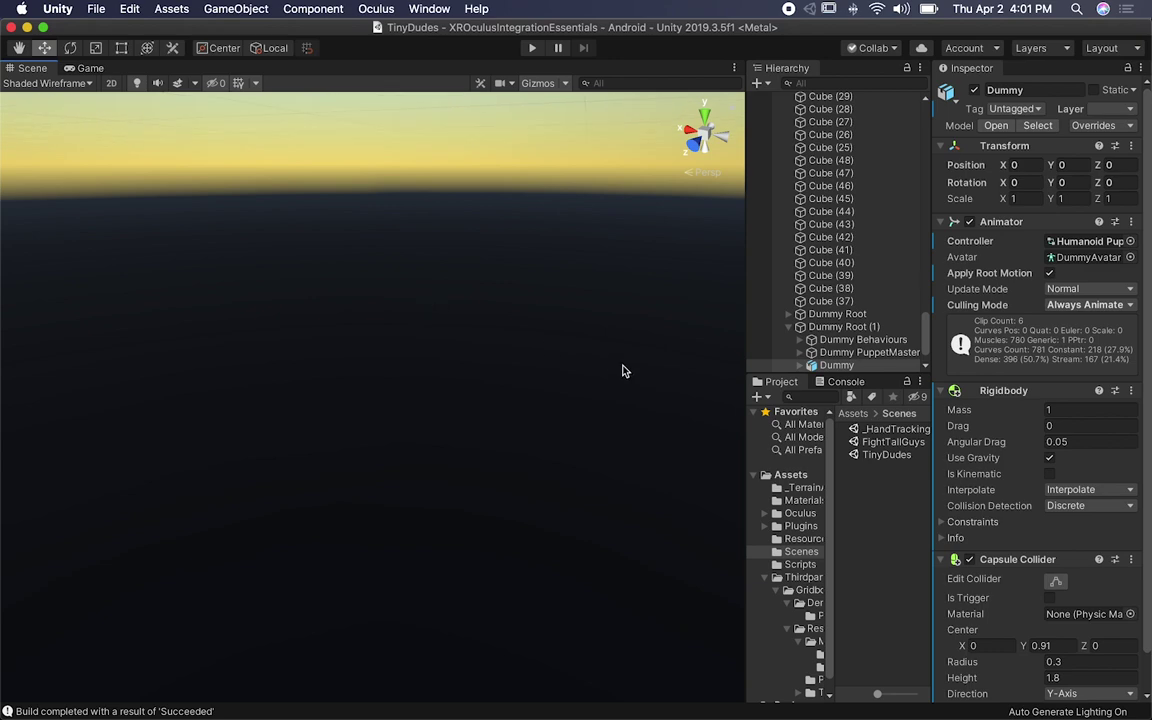
scroll(650, 400, "up", 10)
Step: Widen the Hierarchy and Project area and create a new scene named YouTubeDemo in the Scenes folder
left_click_drag(748, 490, 636, 490)
left_click_drag(742, 488, 806, 487)
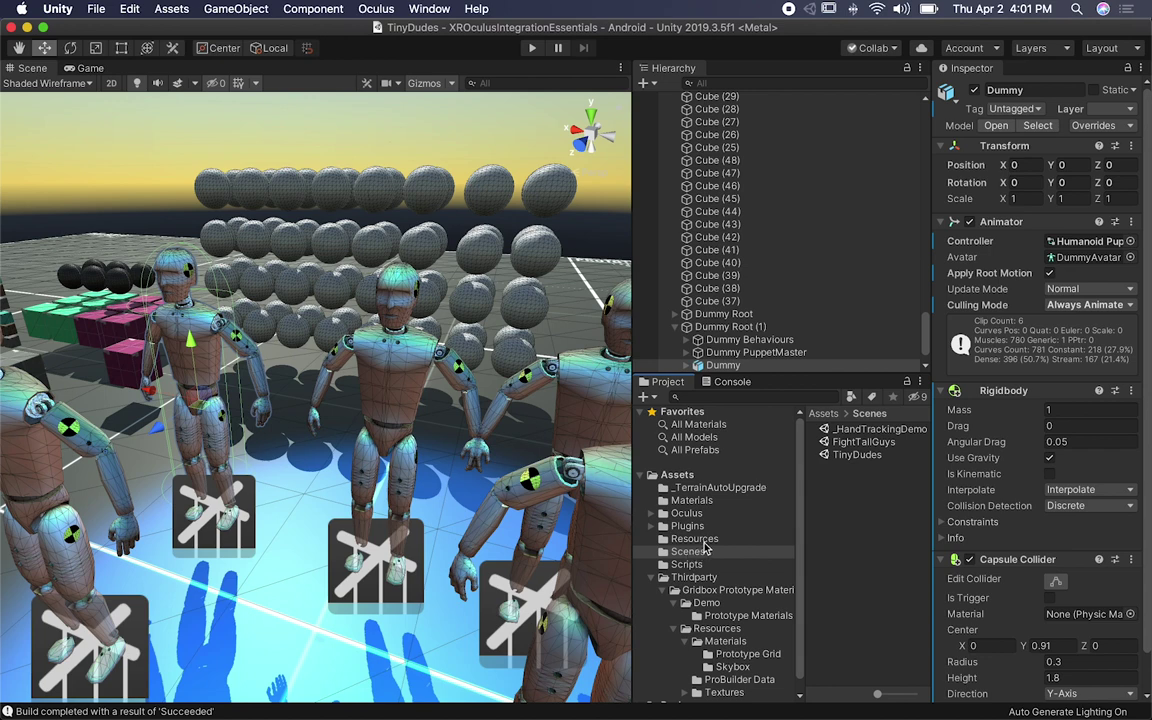
right_click(702, 557)
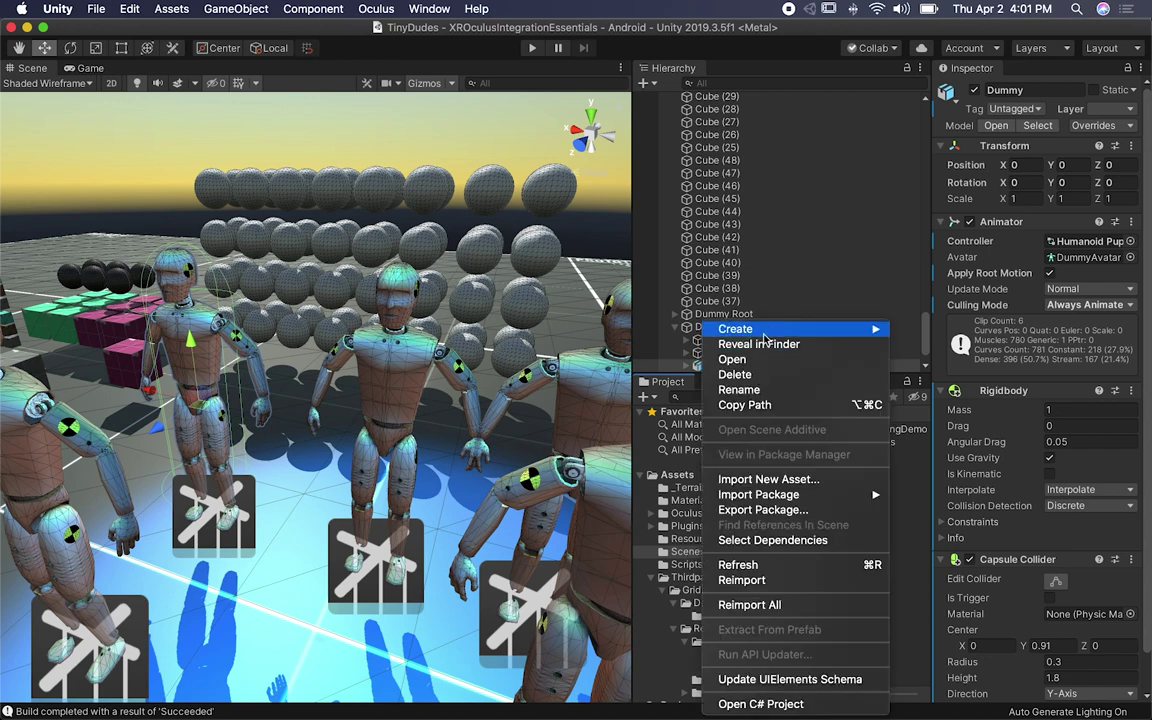
mouse_move(770, 330)
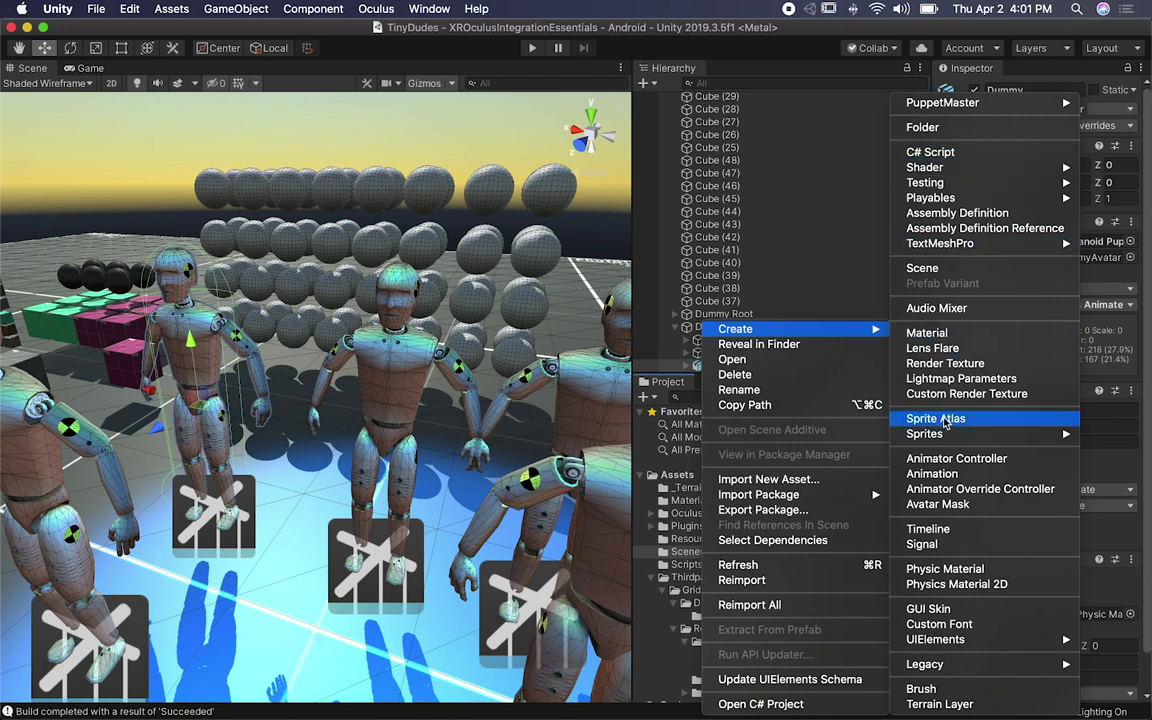
left_click(948, 269)
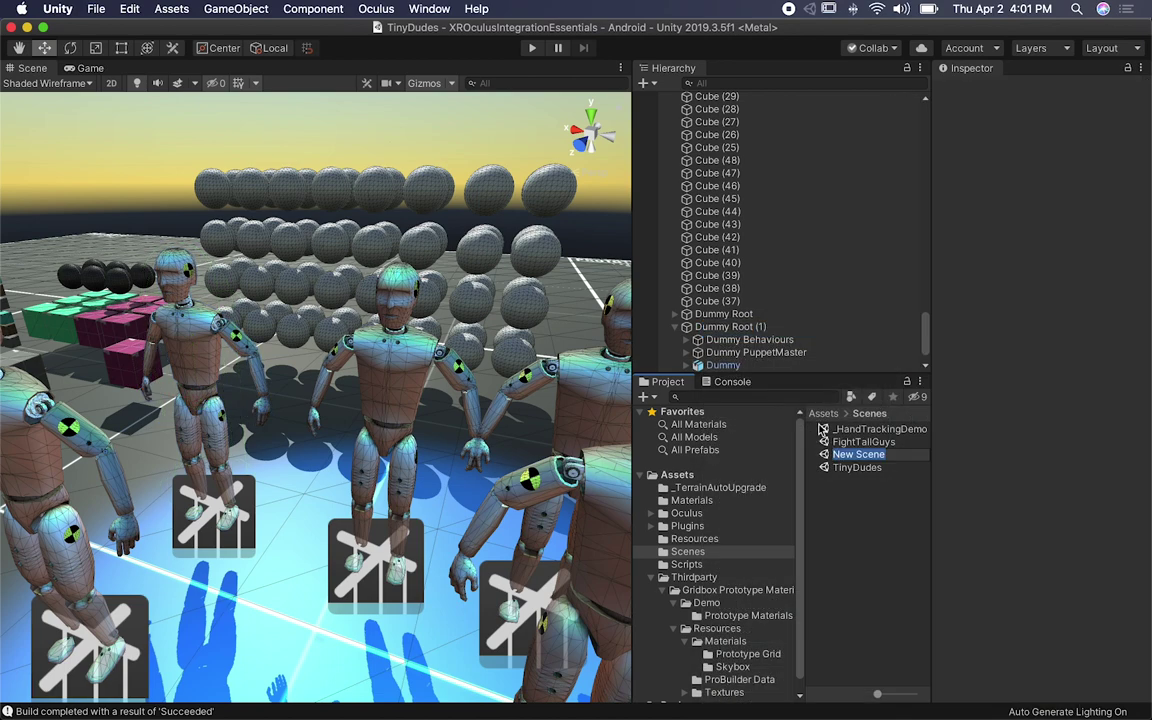
type("YouTubeDemo")
key("Return")
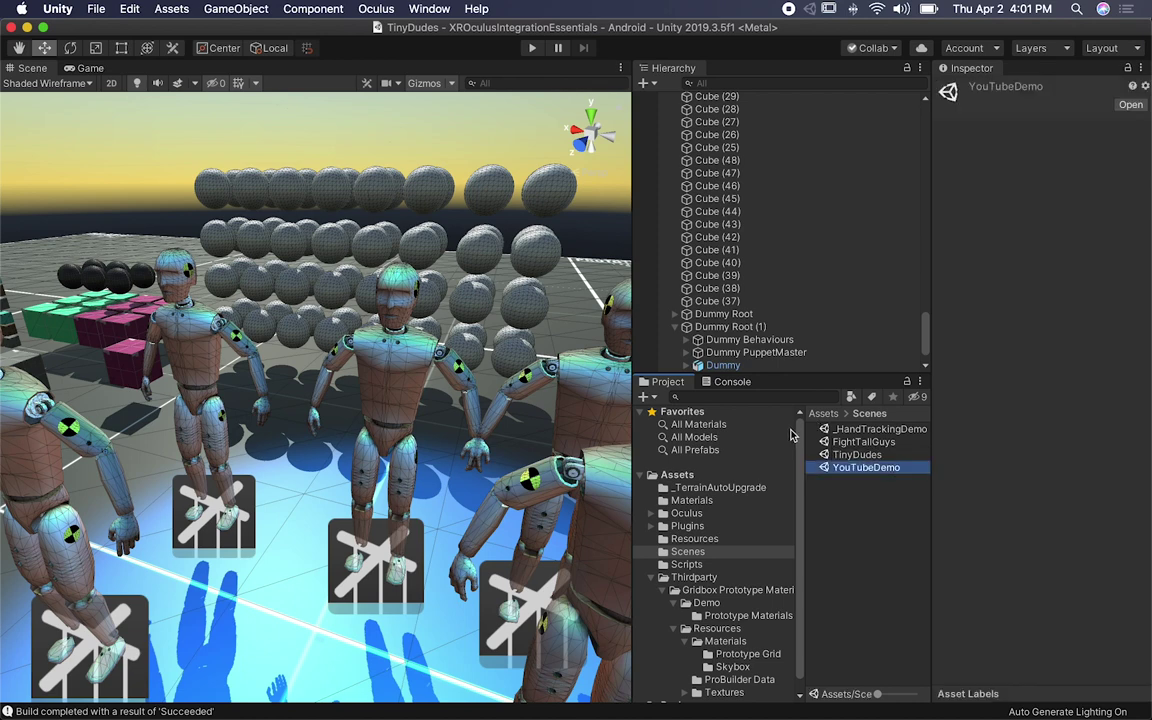
Step: Open the YouTubeDemo scene, select the Sky material in the Materials folder, and widen the Inspector and the Project's asset list
double_click(850, 476)
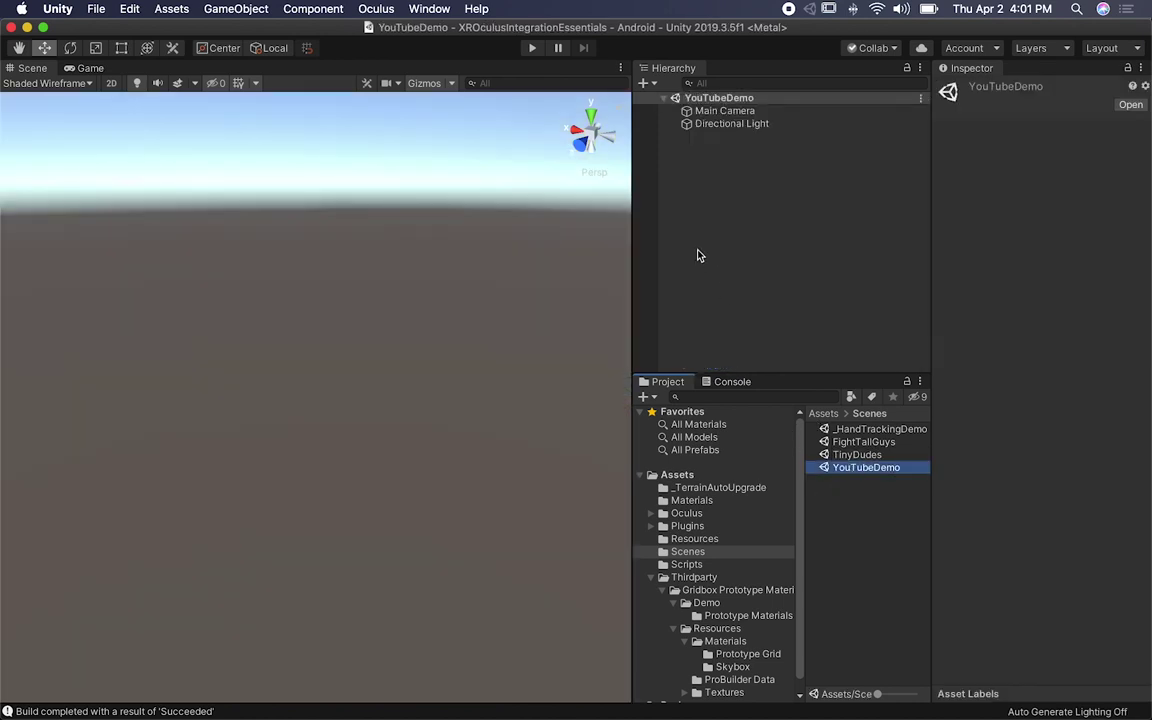
left_click(692, 500)
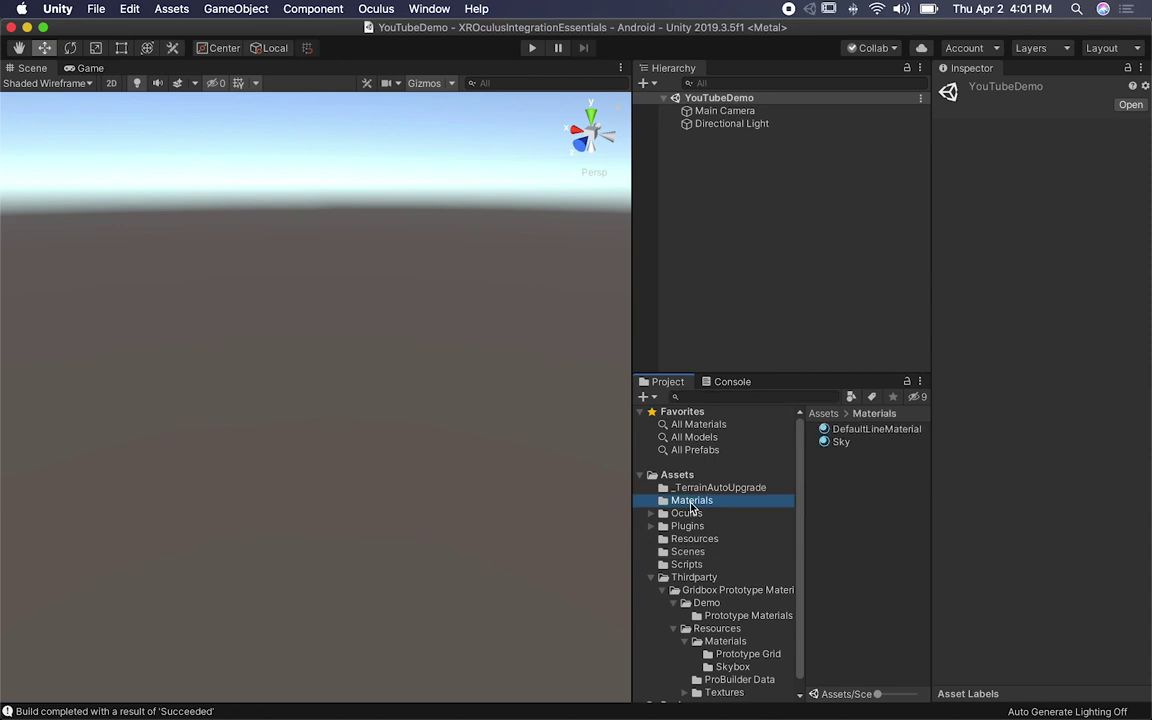
left_click(839, 442)
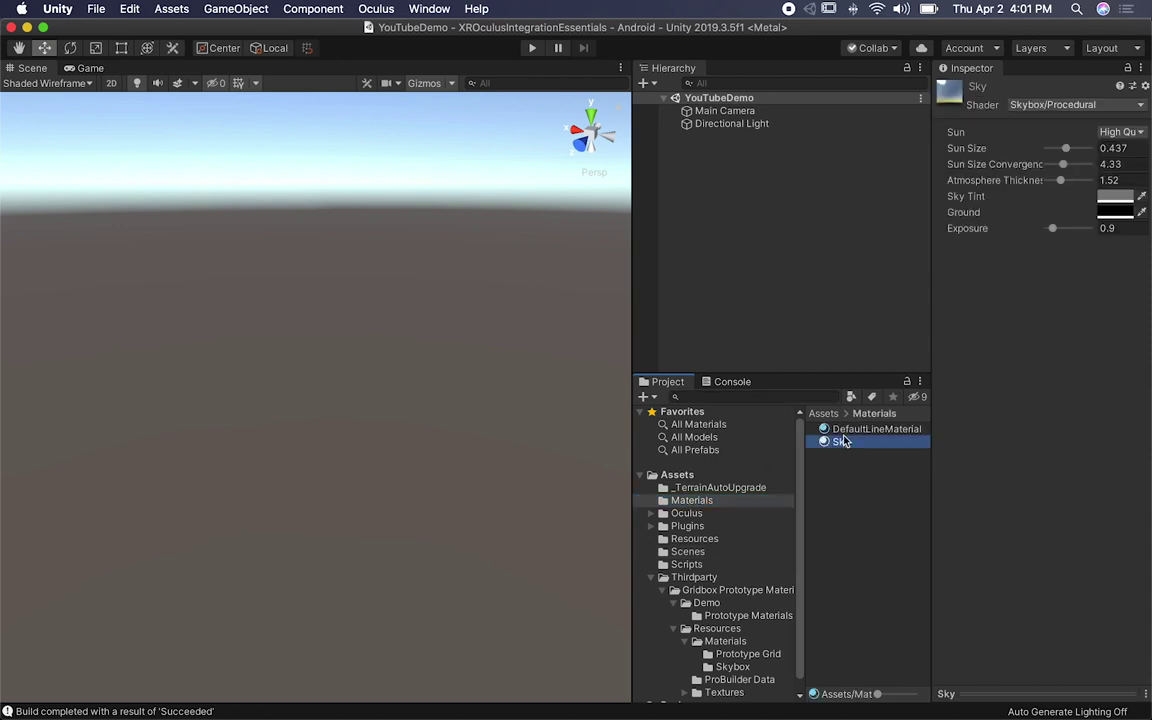
left_click_drag(934, 328, 900, 332)
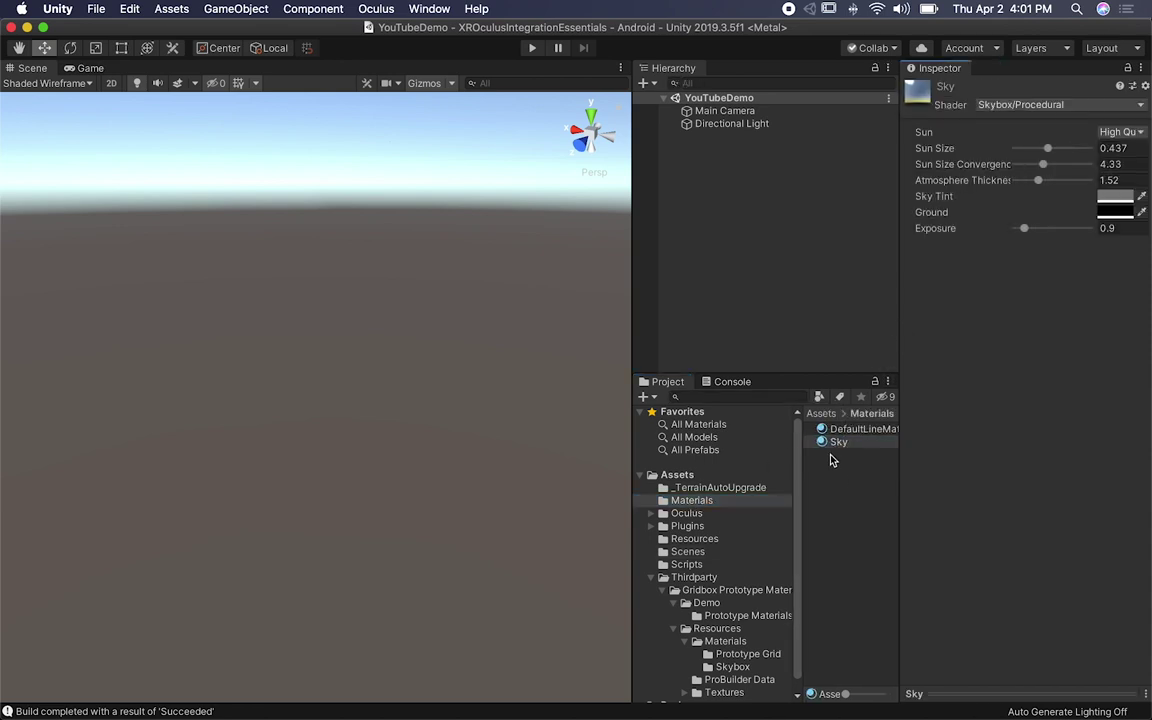
left_click_drag(801, 450, 760, 452)
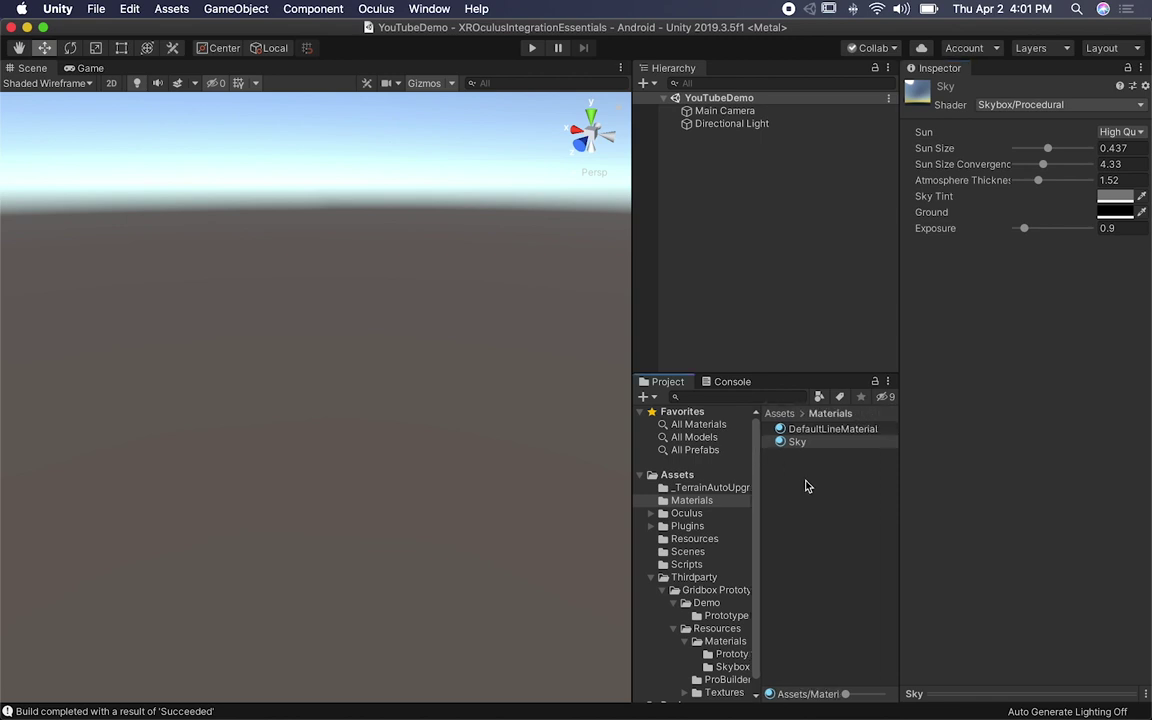
right_click(806, 484)
mouse_move(866, 336)
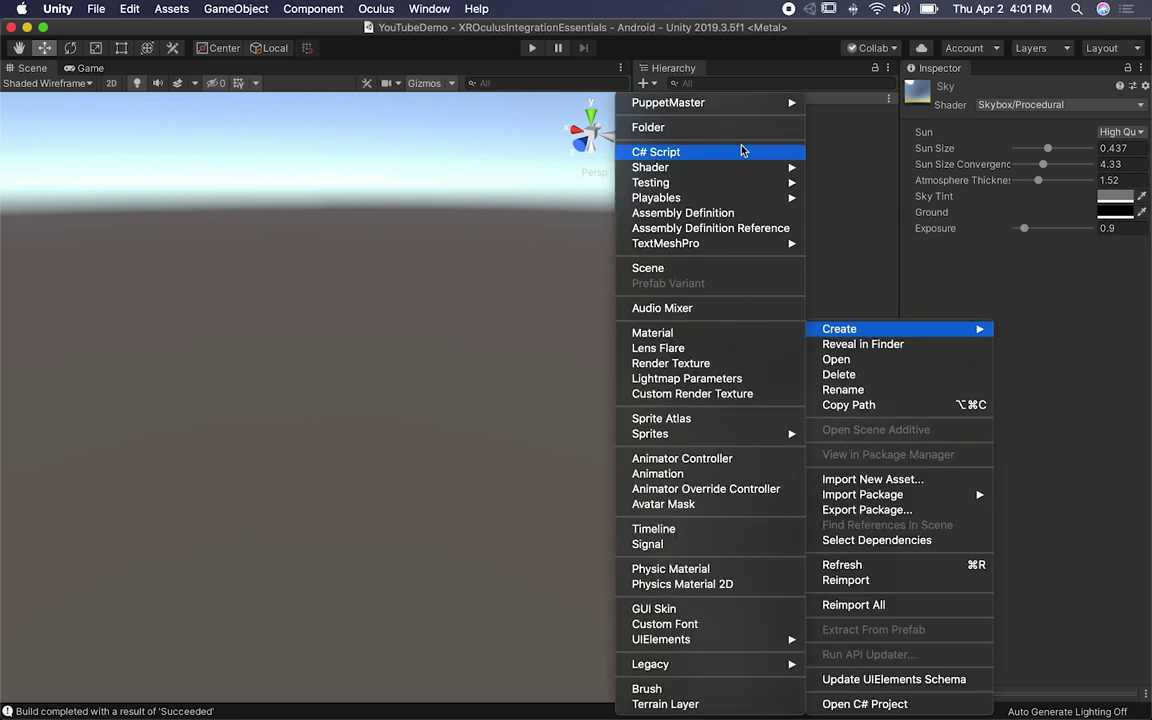
left_click(697, 333)
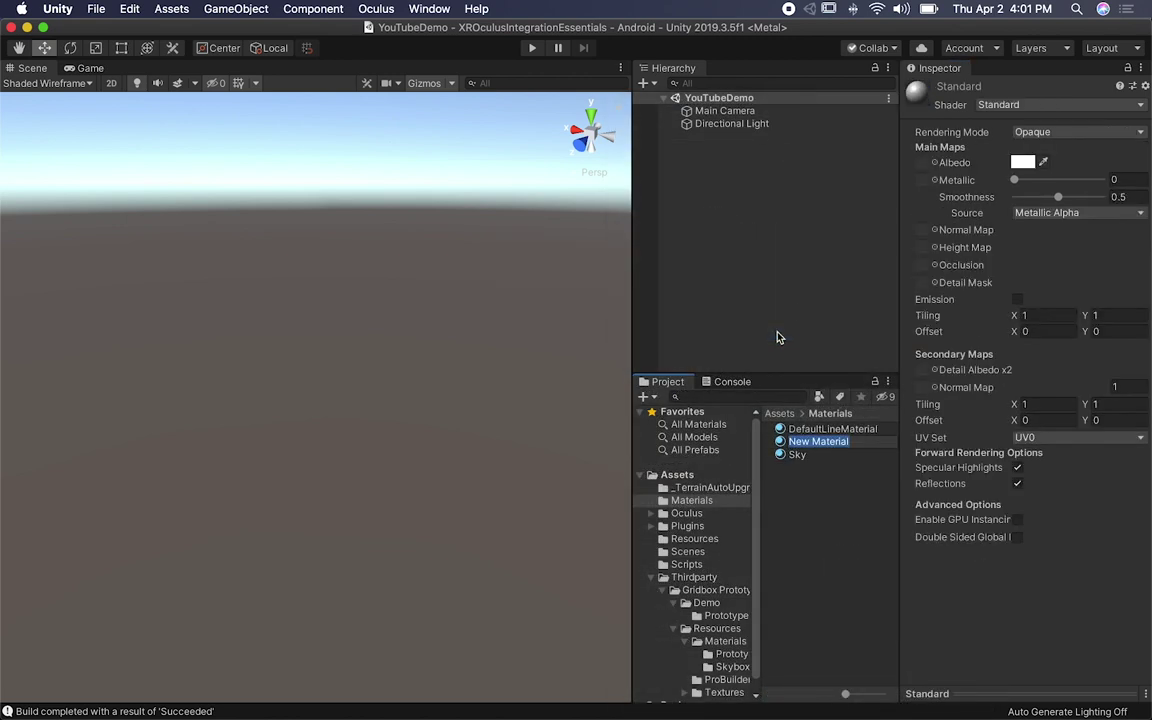
left_click(1023, 106)
type("Pro")
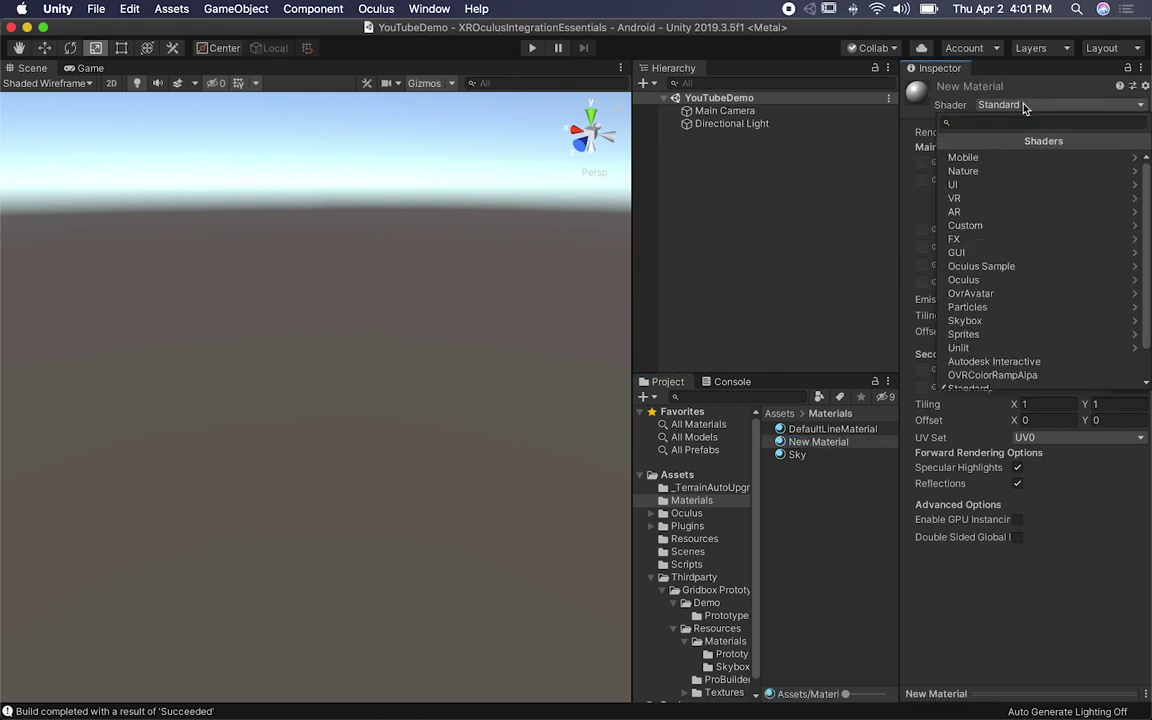
type("ce")
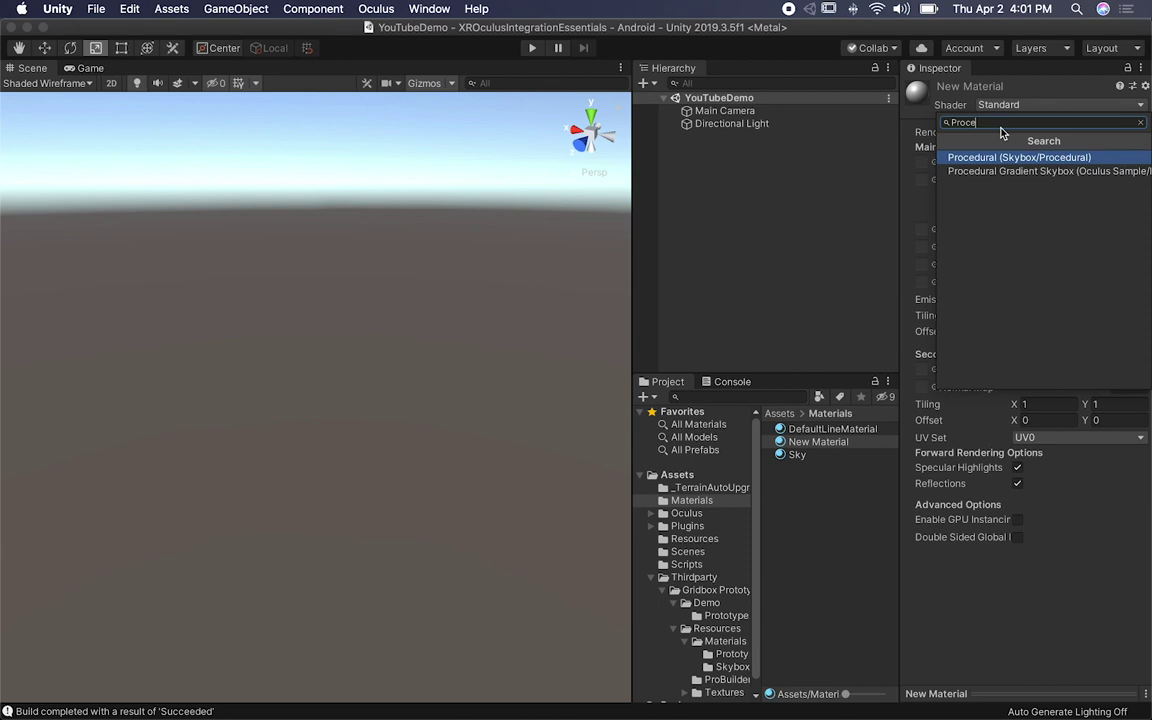
key("Escape")
left_click(801, 515)
left_click(828, 456)
left_click(830, 446)
key("super+BackSpace")
Step: Open the Lighting Settings and assign the Sky material as the scene's Skybox Material
left_click(797, 441)
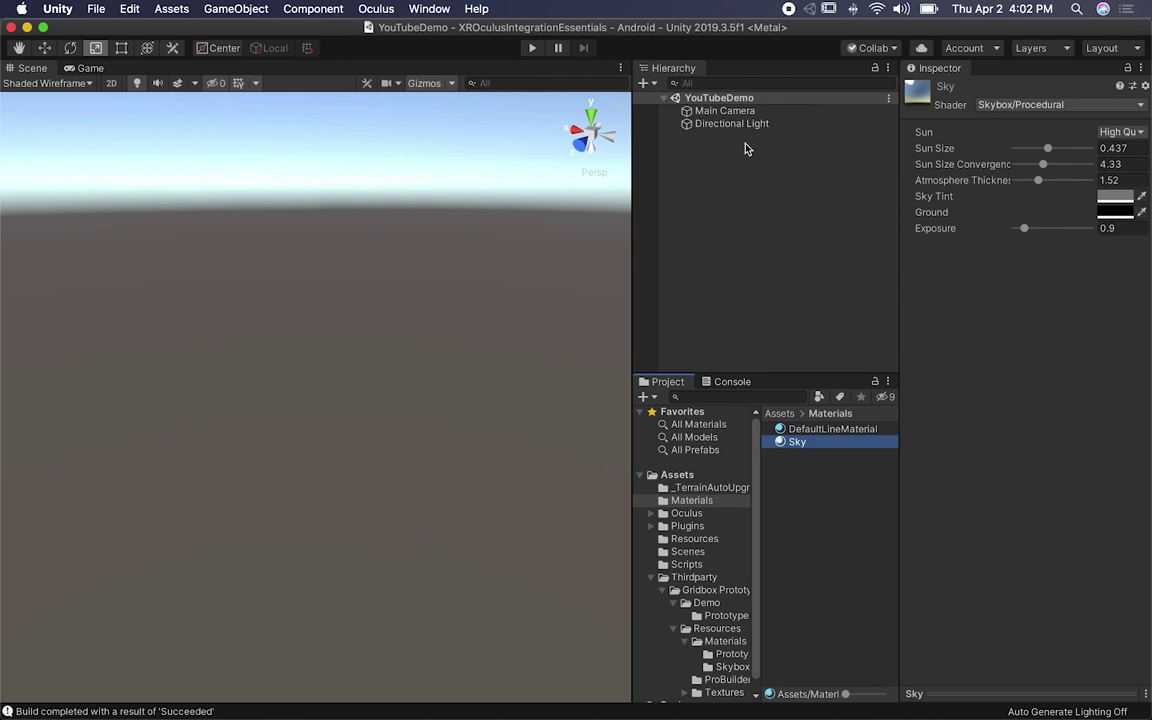
left_click(429, 9)
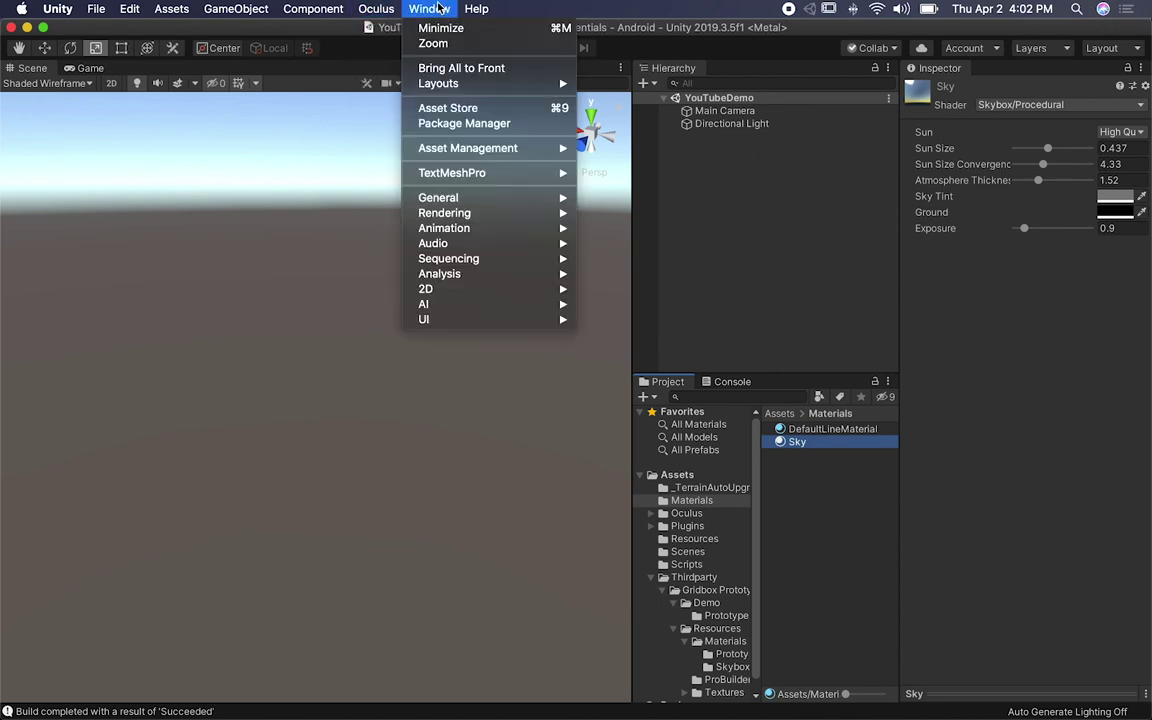
mouse_move(520, 213)
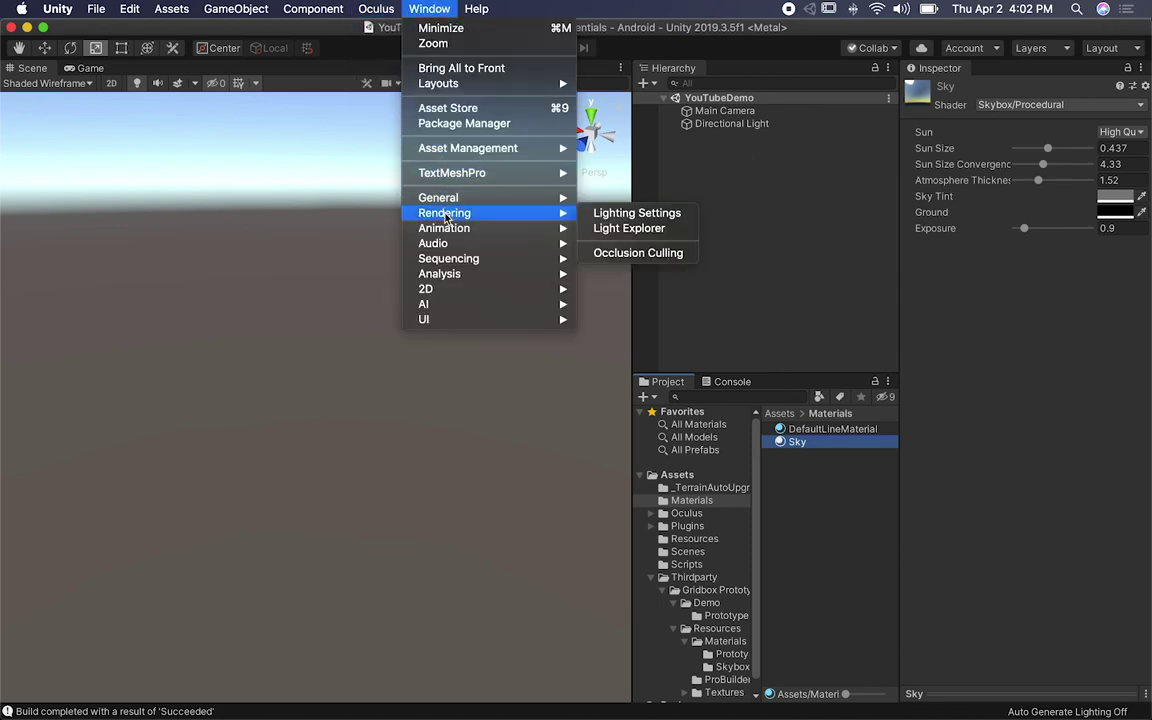
left_click(609, 213)
left_click_drag(790, 441, 163, 90)
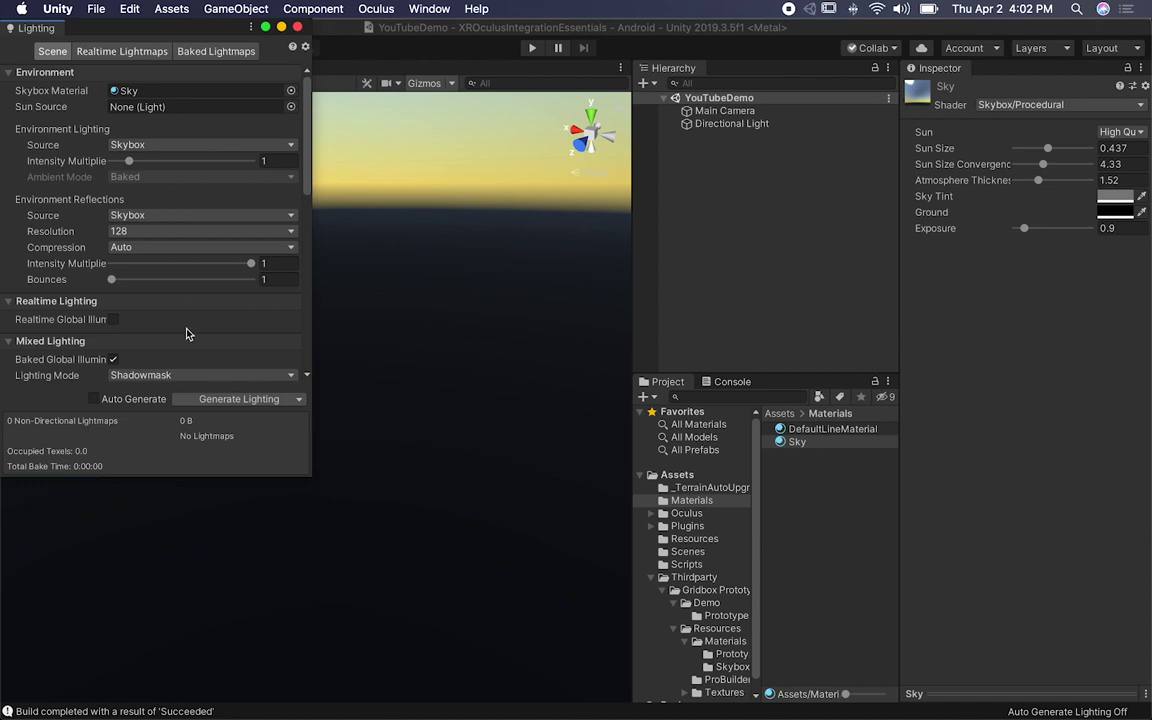
Step: Enable Auto Generate for the scene's lighting, close the Lighting window and save the scene
left_click(93, 399)
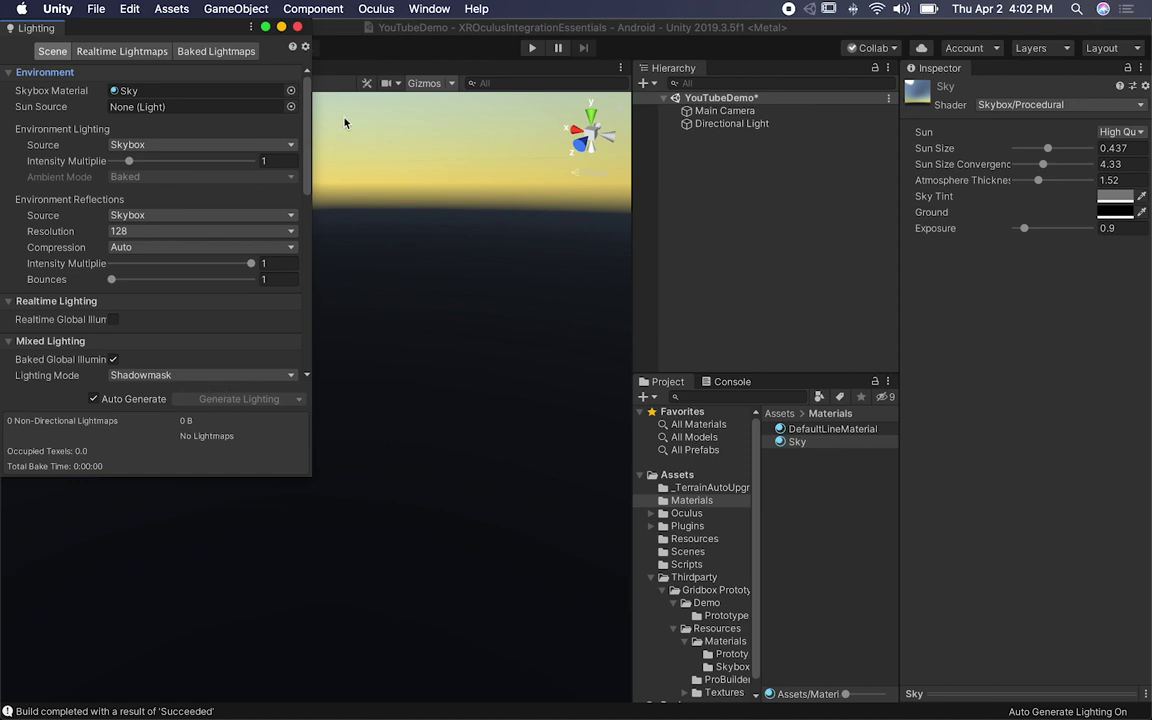
left_click(297, 27)
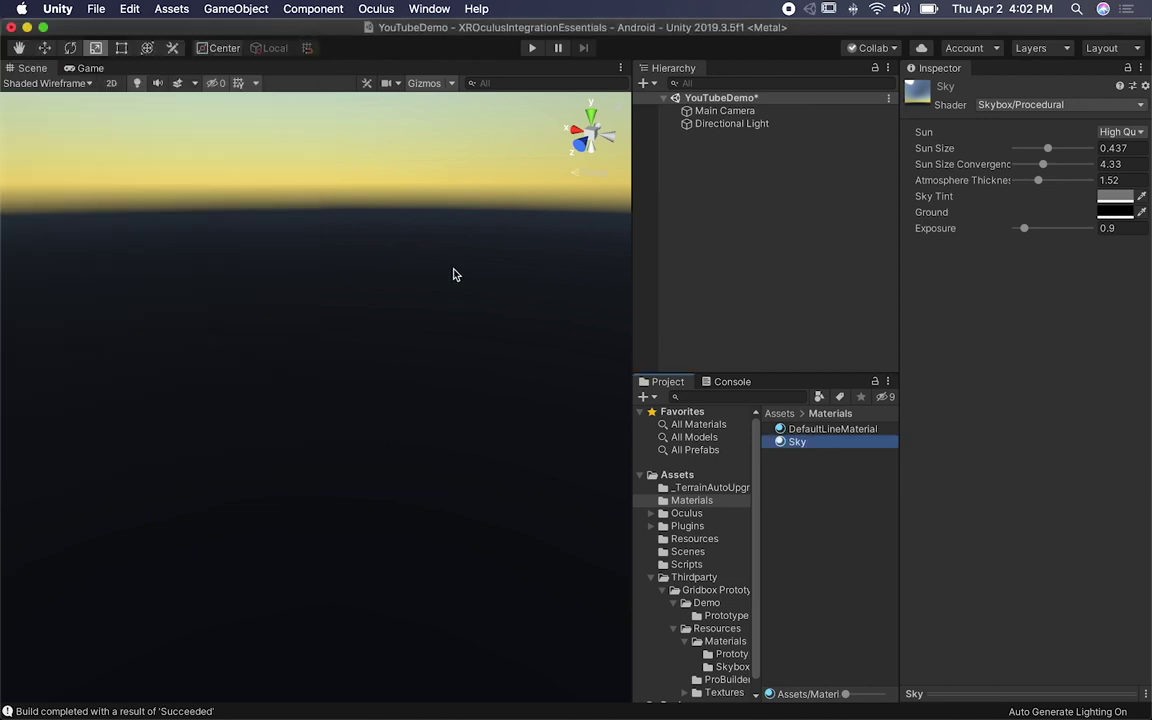
key("super+s")
left_click(429, 8)
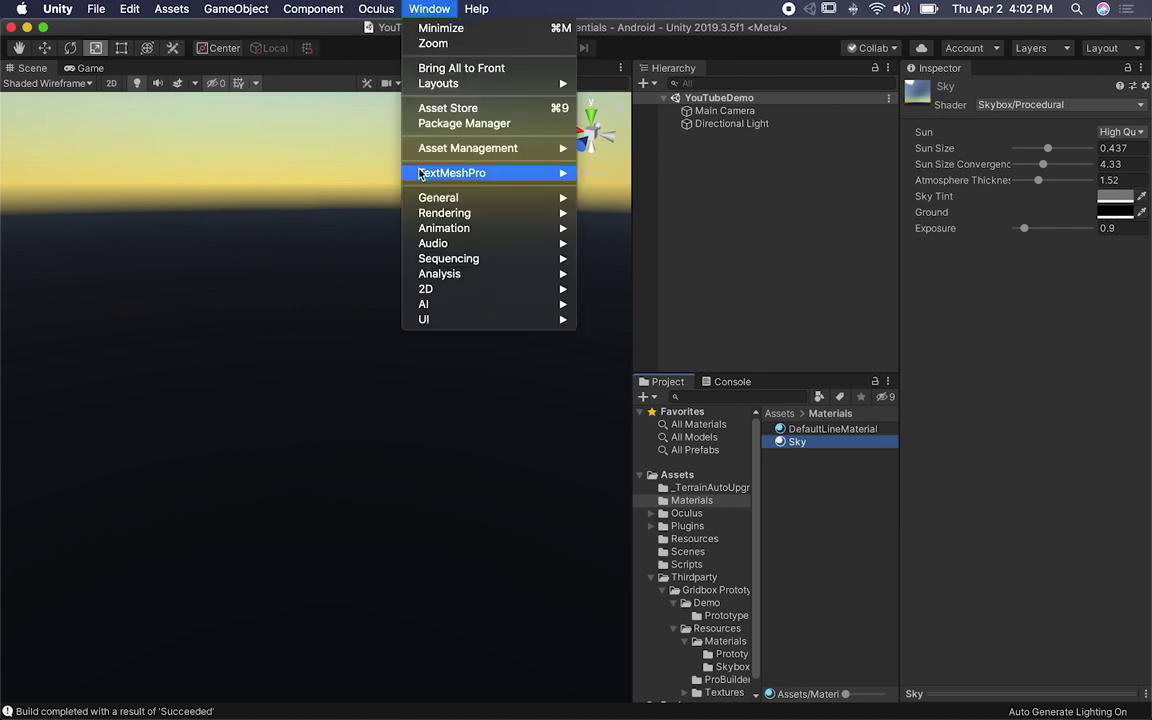
left_click(467, 124)
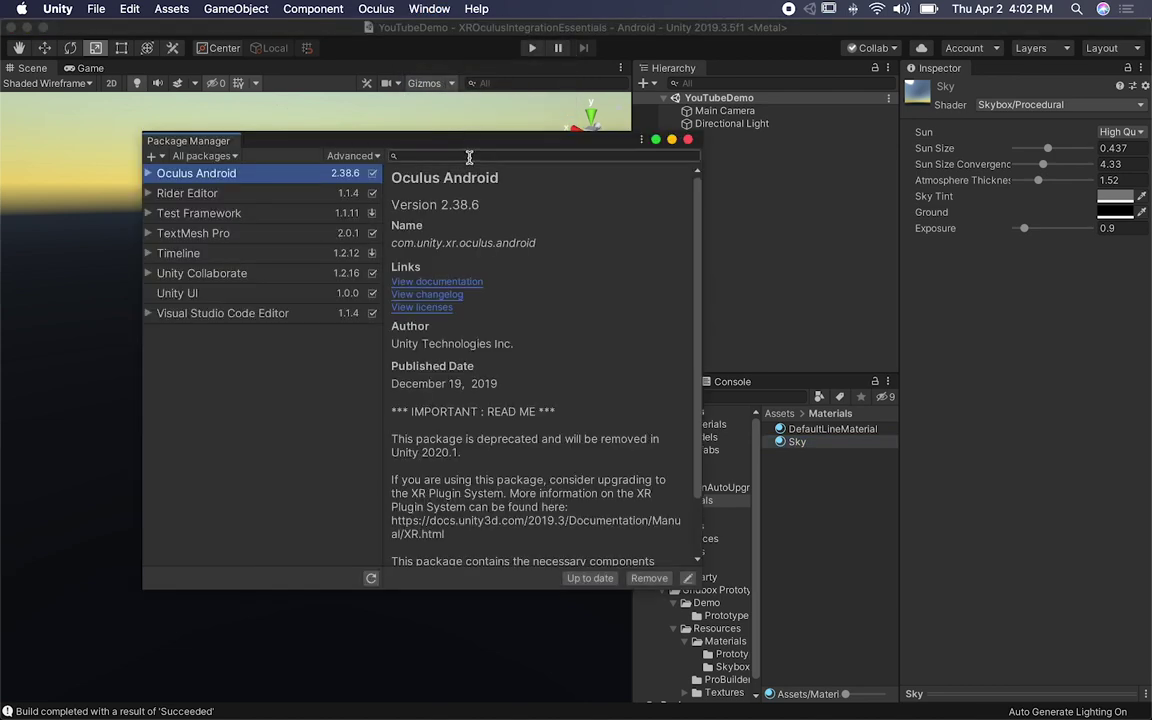
left_click(688, 140)
Step: Search the Asset Store for Oculus to locate Oculus Integration, examine the project's Oculus folder and close the store
left_click(429, 8)
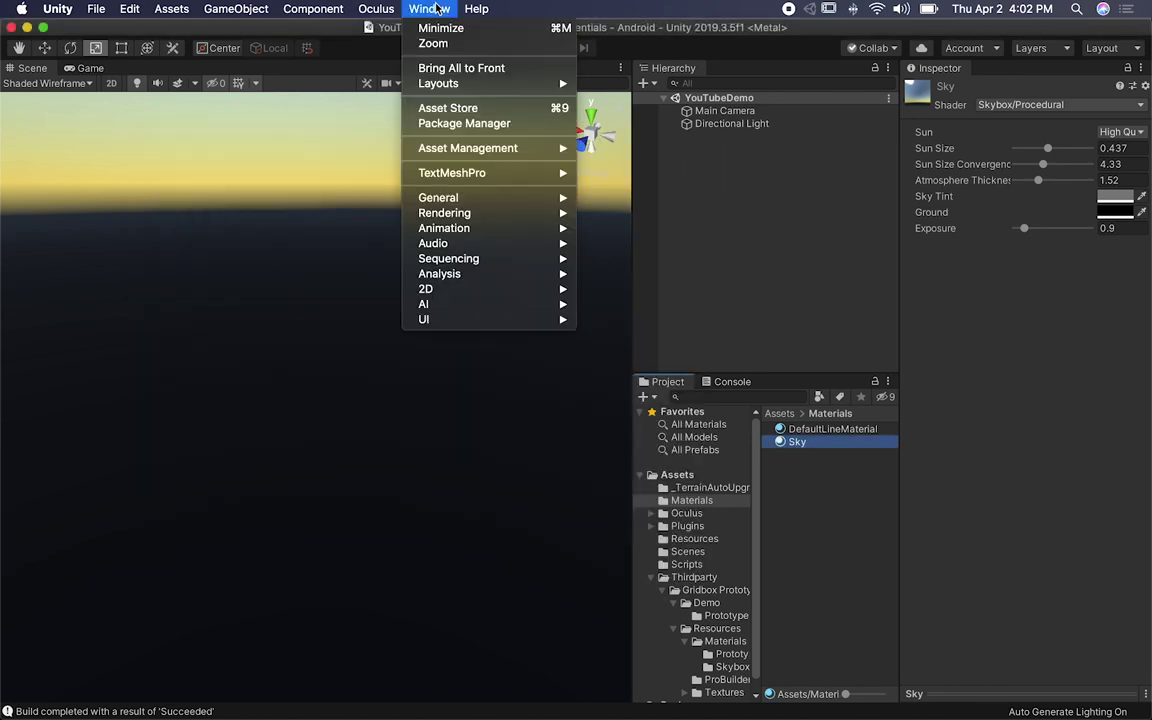
left_click(472, 108)
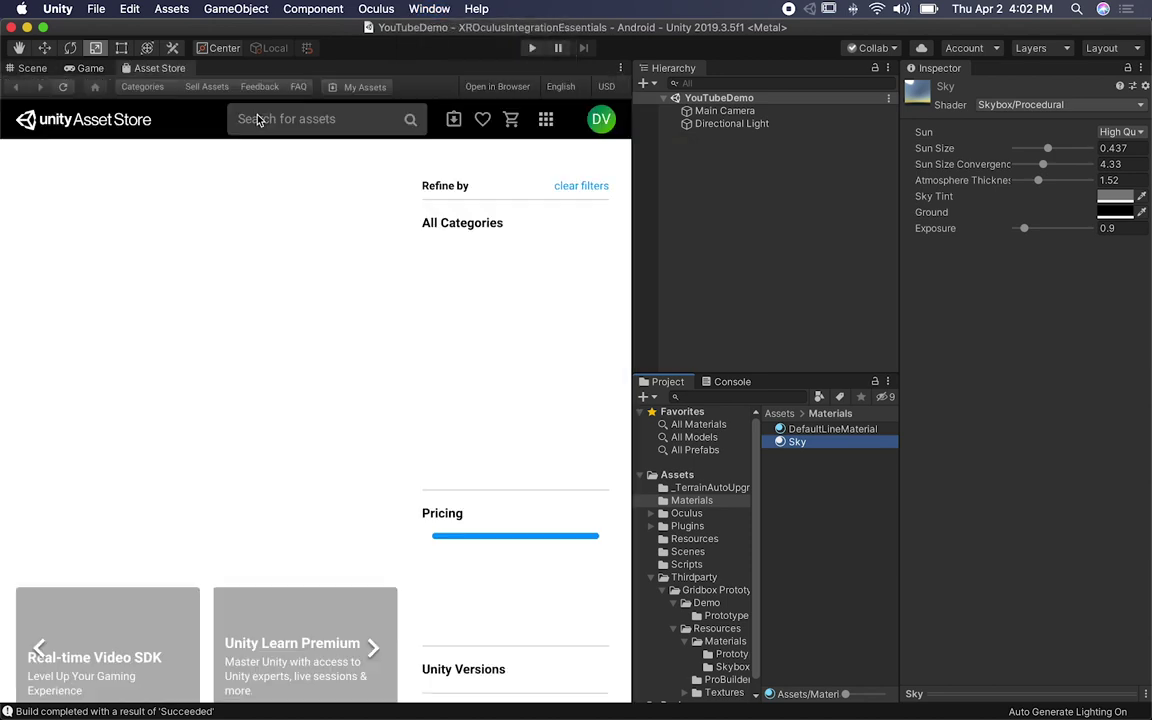
left_click(255, 119)
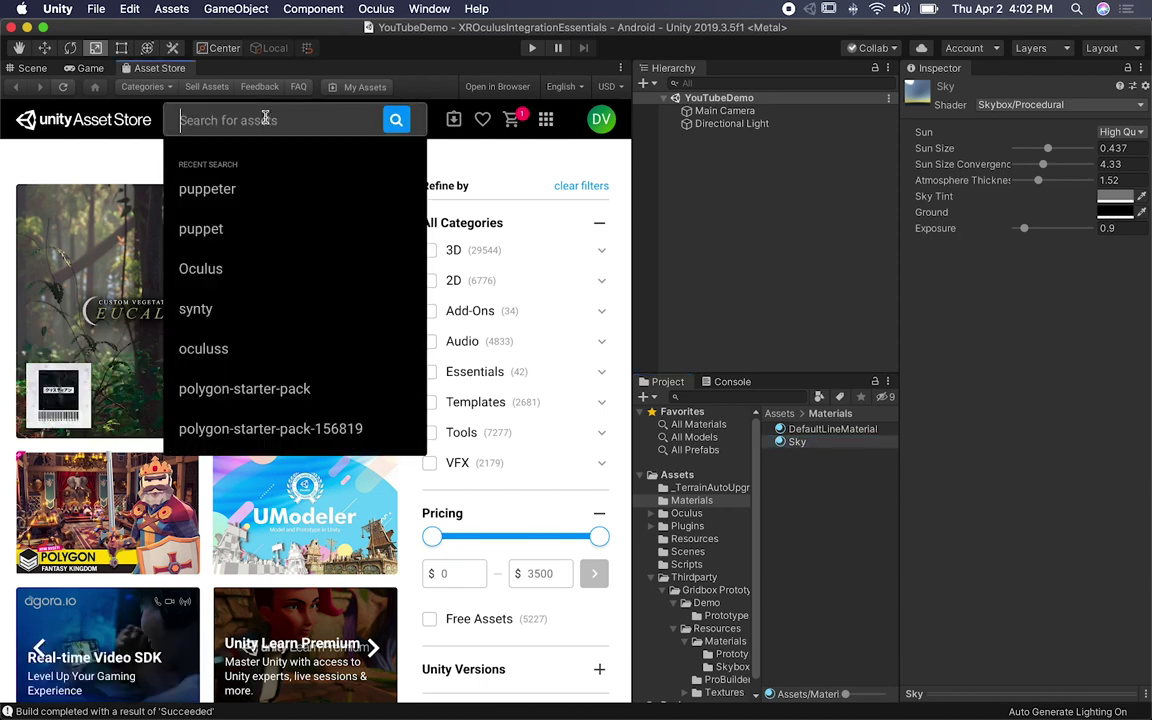
left_click(223, 268)
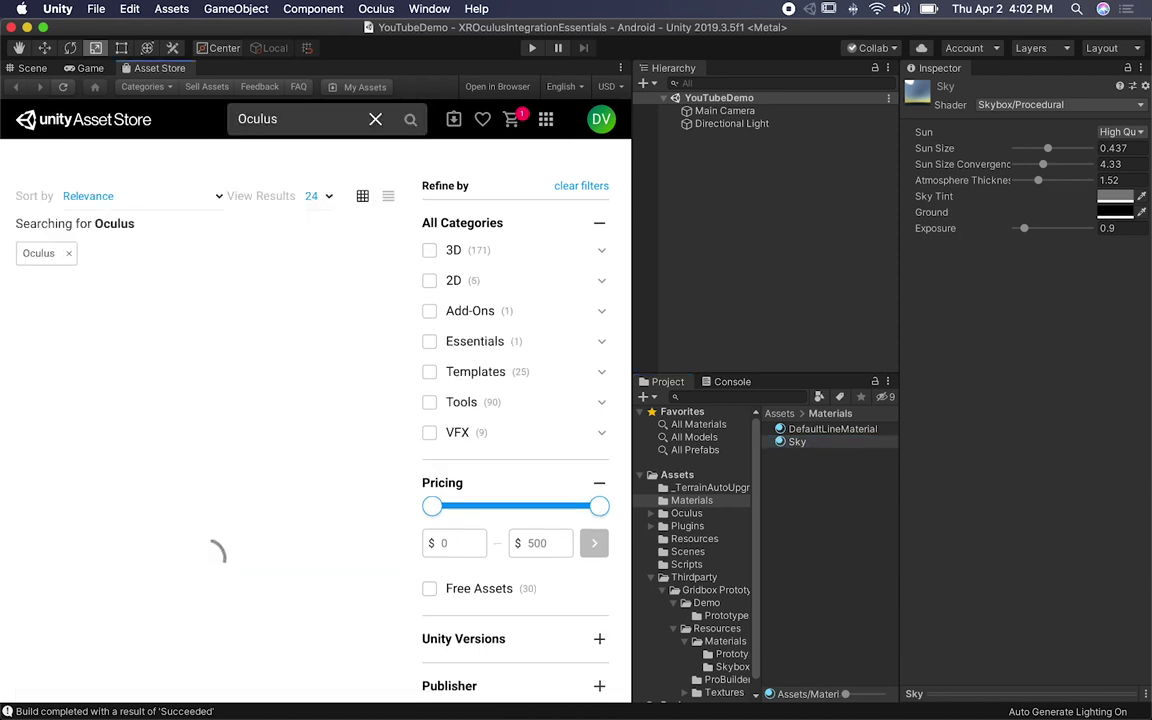
mouse_move(97, 300)
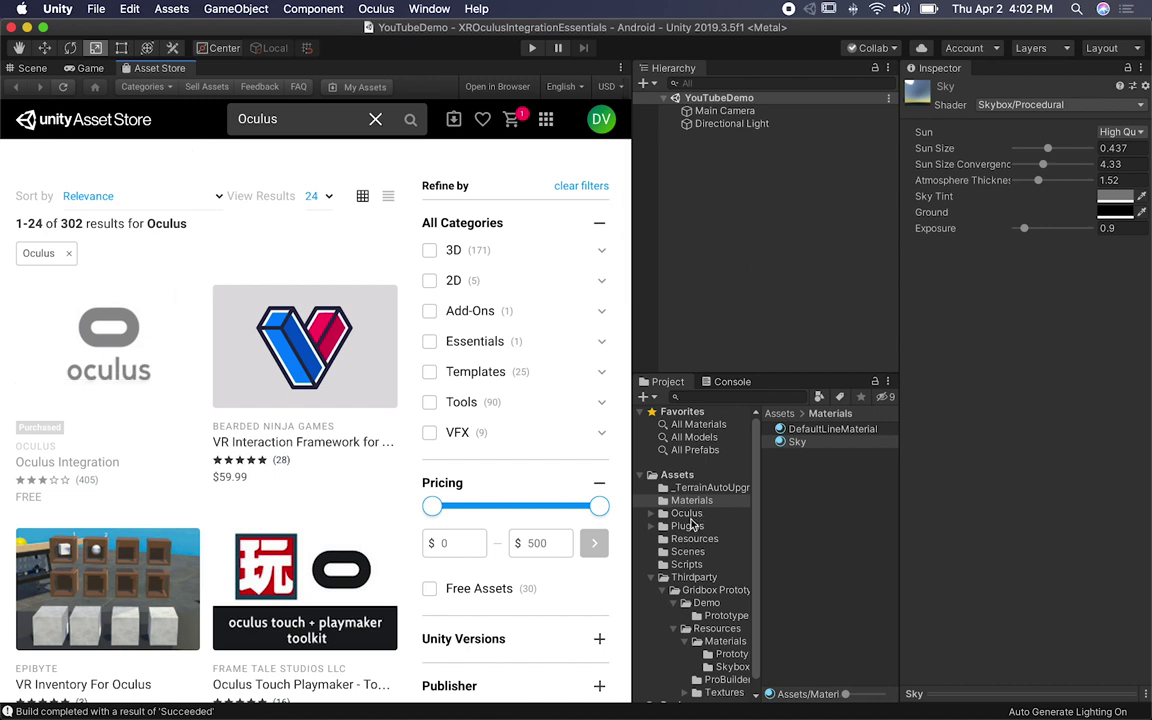
left_click(687, 514)
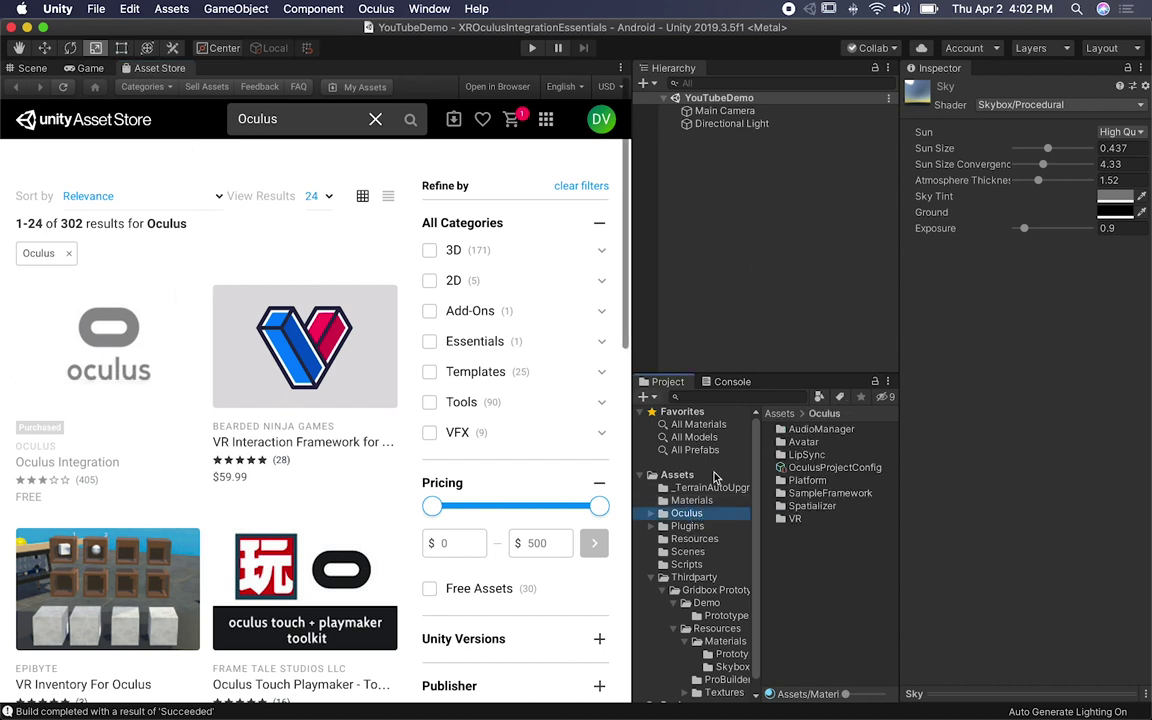
right_click(142, 67)
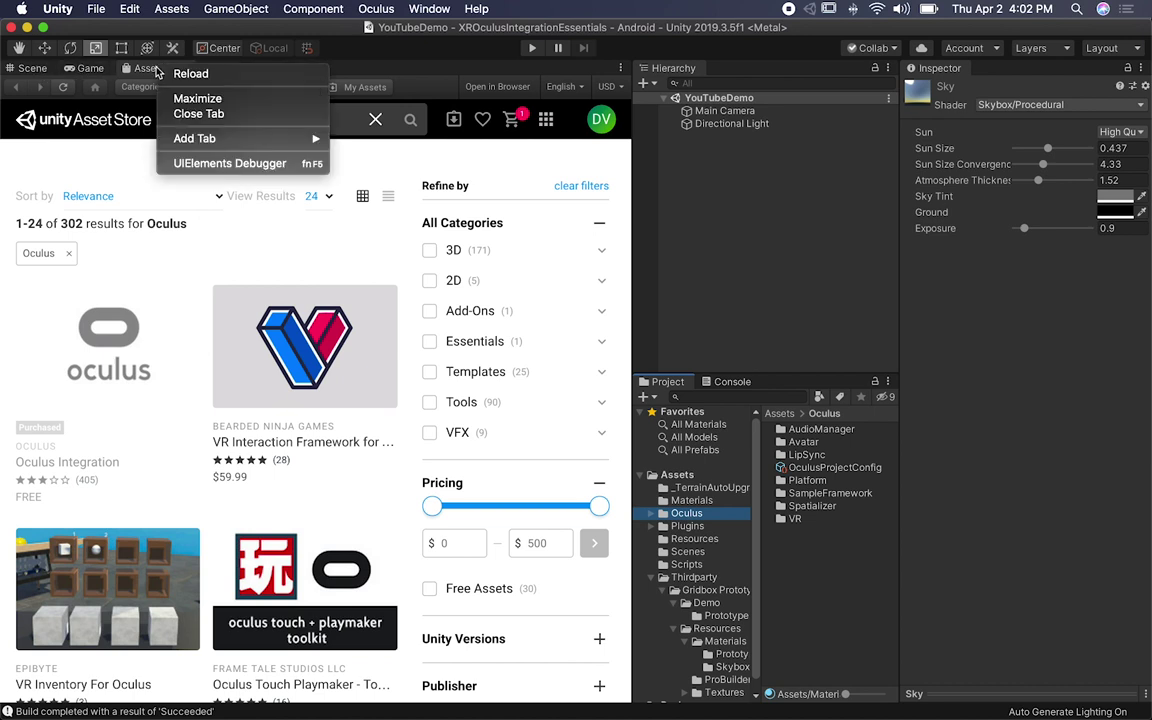
left_click(182, 113)
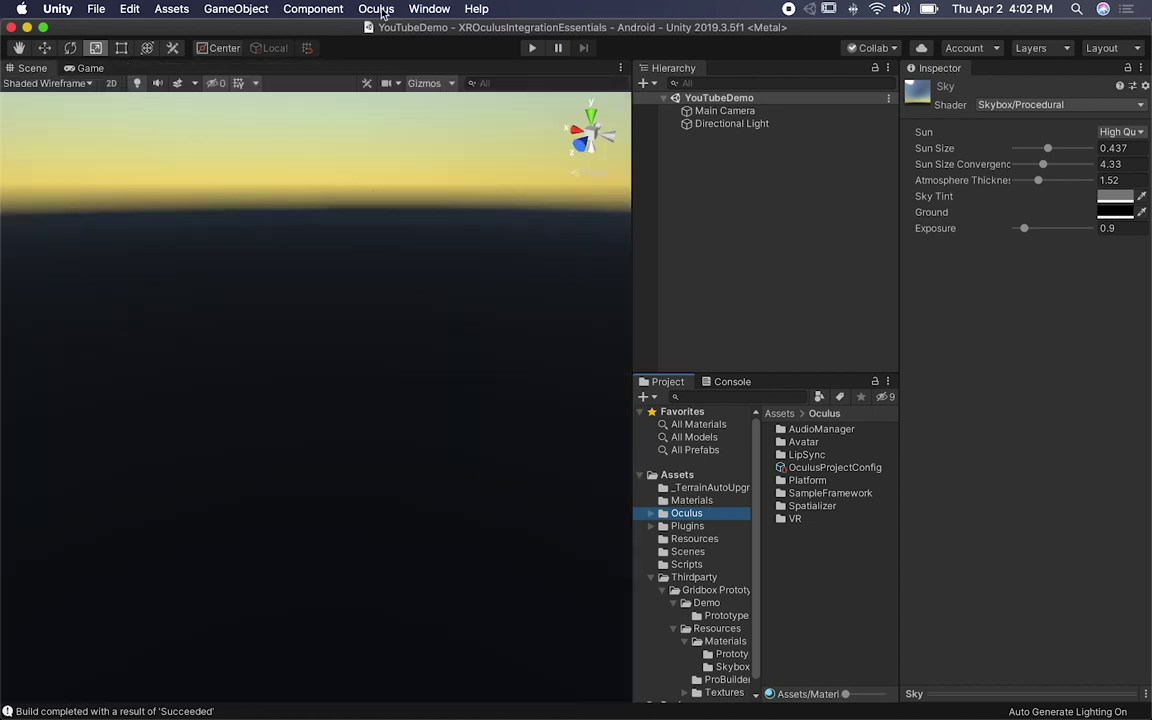
left_click(440, 10)
mouse_move(387, 7)
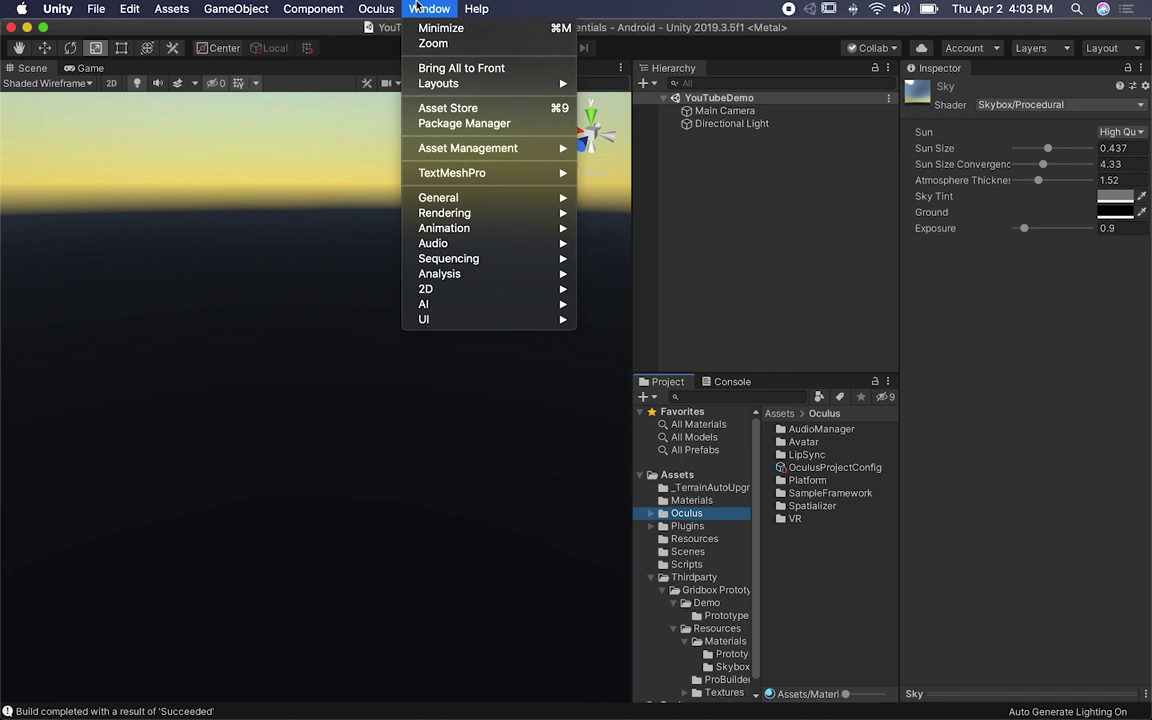
left_click(765, 205)
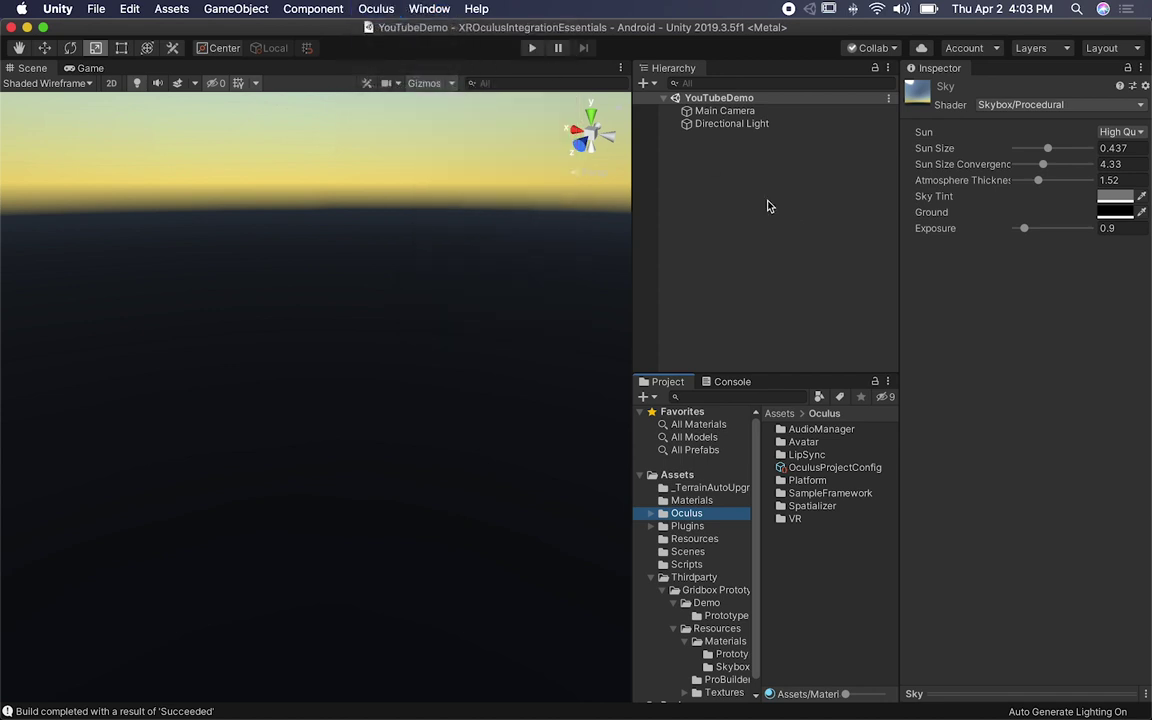
Step: Add a 3D Plane object to the YouTubeDemo scene
right_click(767, 201)
mouse_move(830, 357)
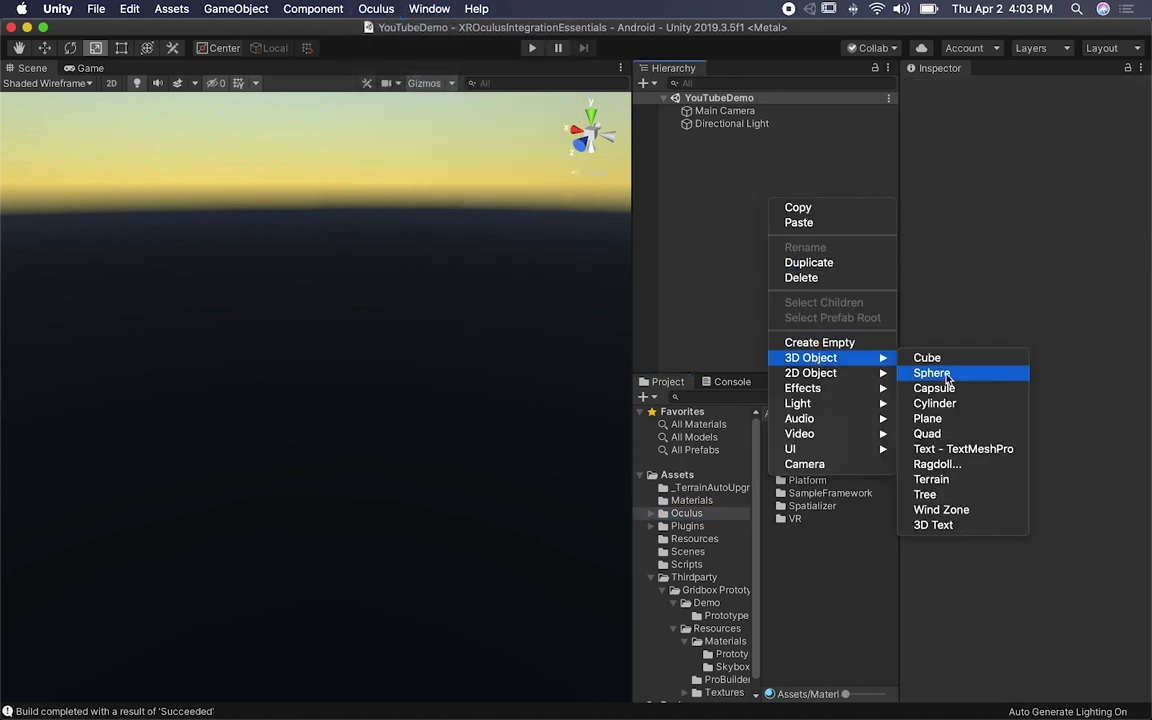
left_click(928, 418)
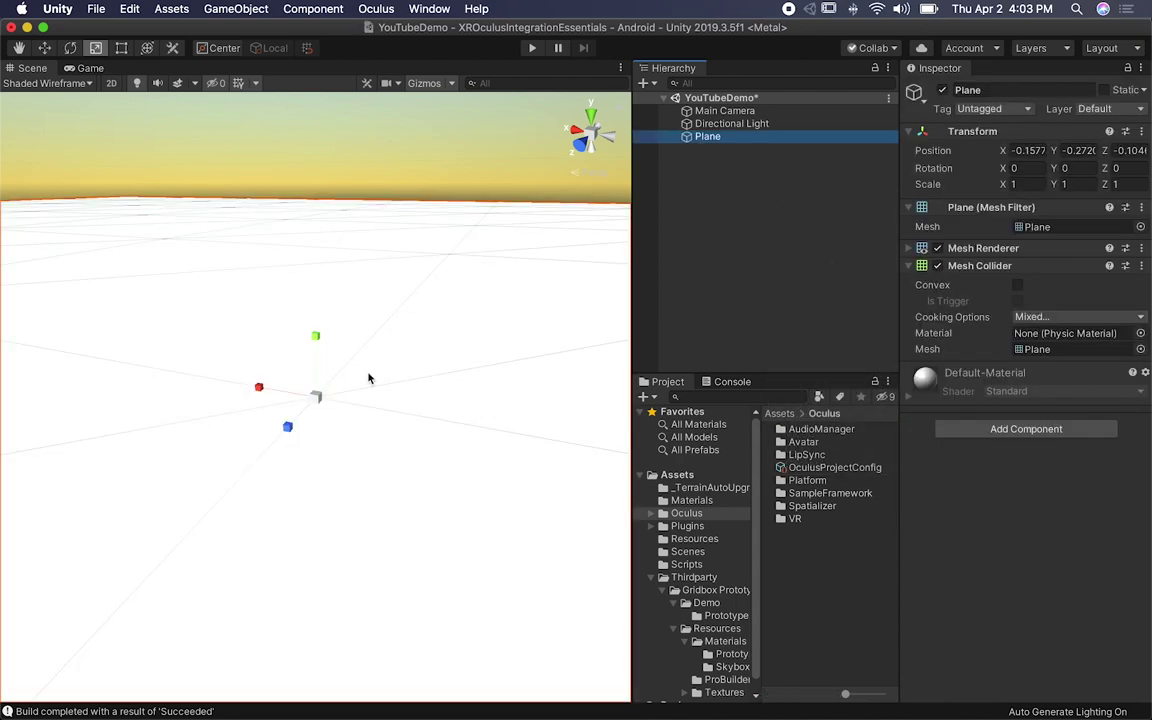
Step: Open the Prototype Grid materials folder inside the third-party Gridbox Prototype Materials resources
left_click(701, 591)
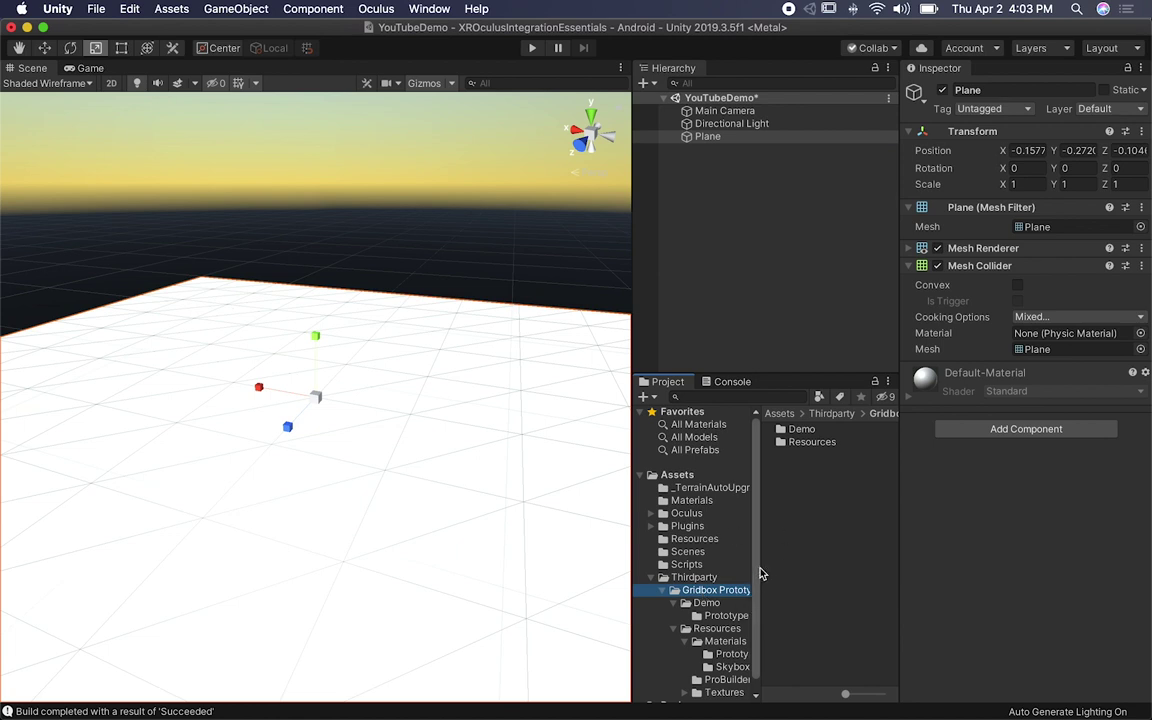
scroll(720, 596, "down", 1)
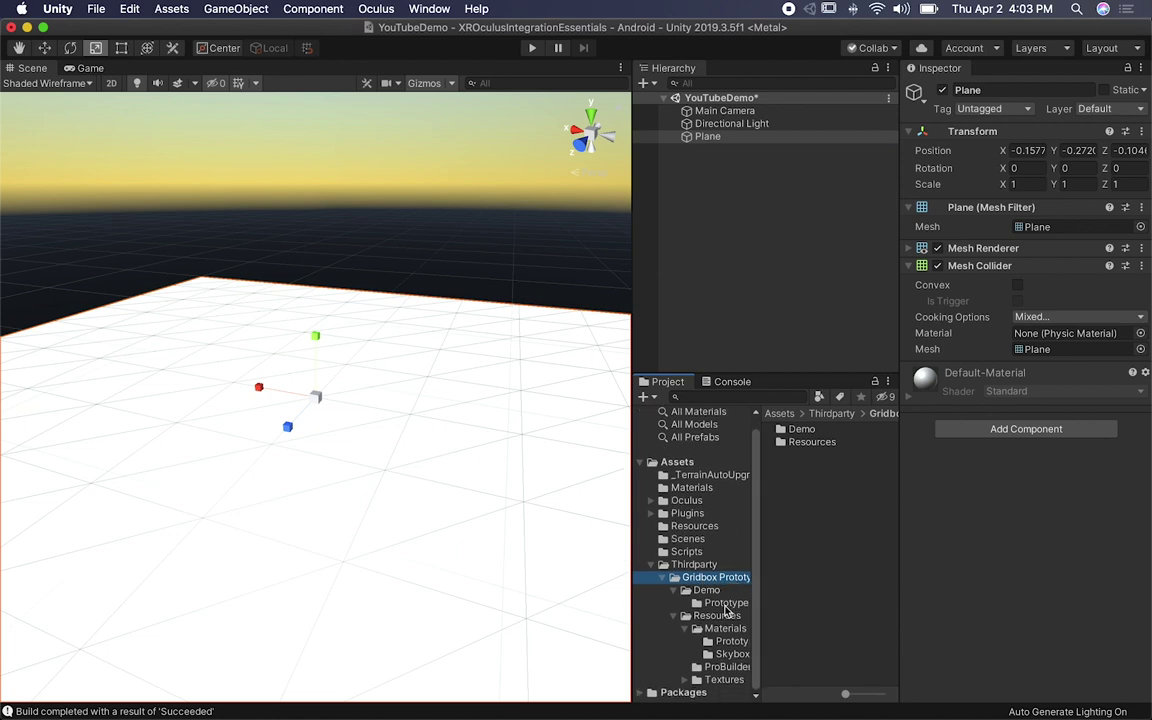
left_click(725, 603)
left_click(725, 628)
left_click(731, 641)
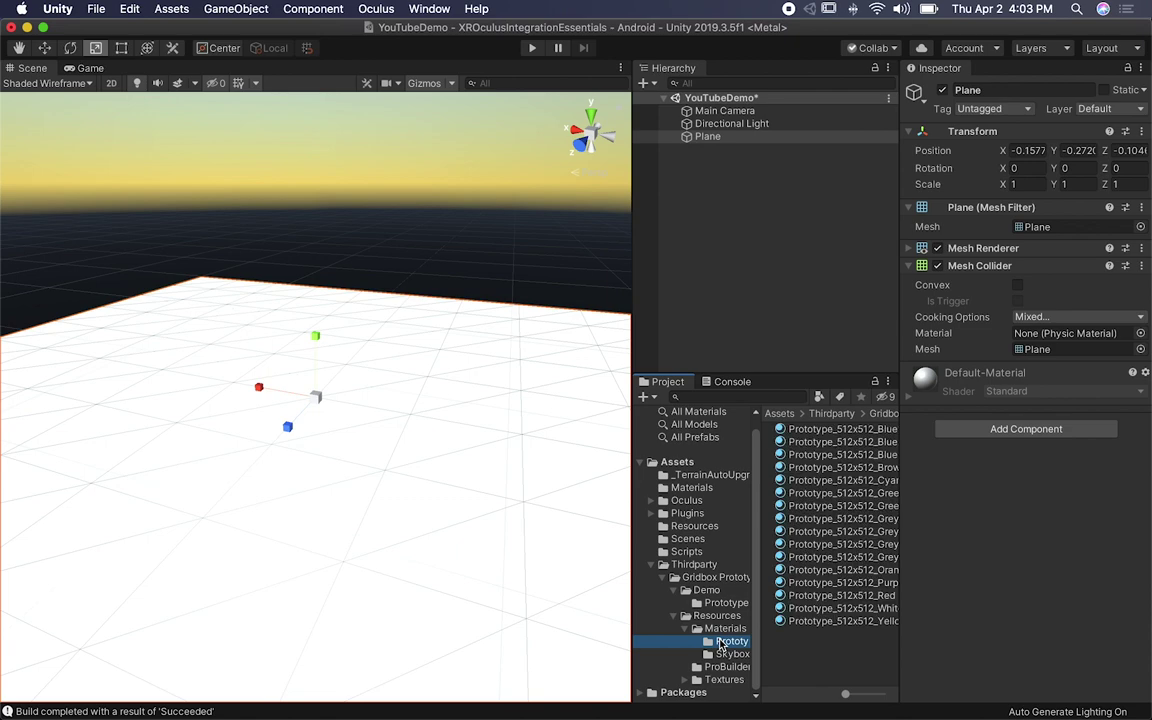
Step: Try a blue, a green and the orange 512x512 prototype material on the plane
left_click_drag(800, 429, 447, 490)
left_click_drag(803, 494, 420, 470)
left_click_drag(824, 569, 394, 568)
Step: Enlarge the material thumbnails and apply the dark Prototype_512x512_Grey4 material to the plane
left_click_drag(858, 693, 881, 693)
scroll(864, 620, "down", 3)
left_click_drag(824, 478, 350, 306)
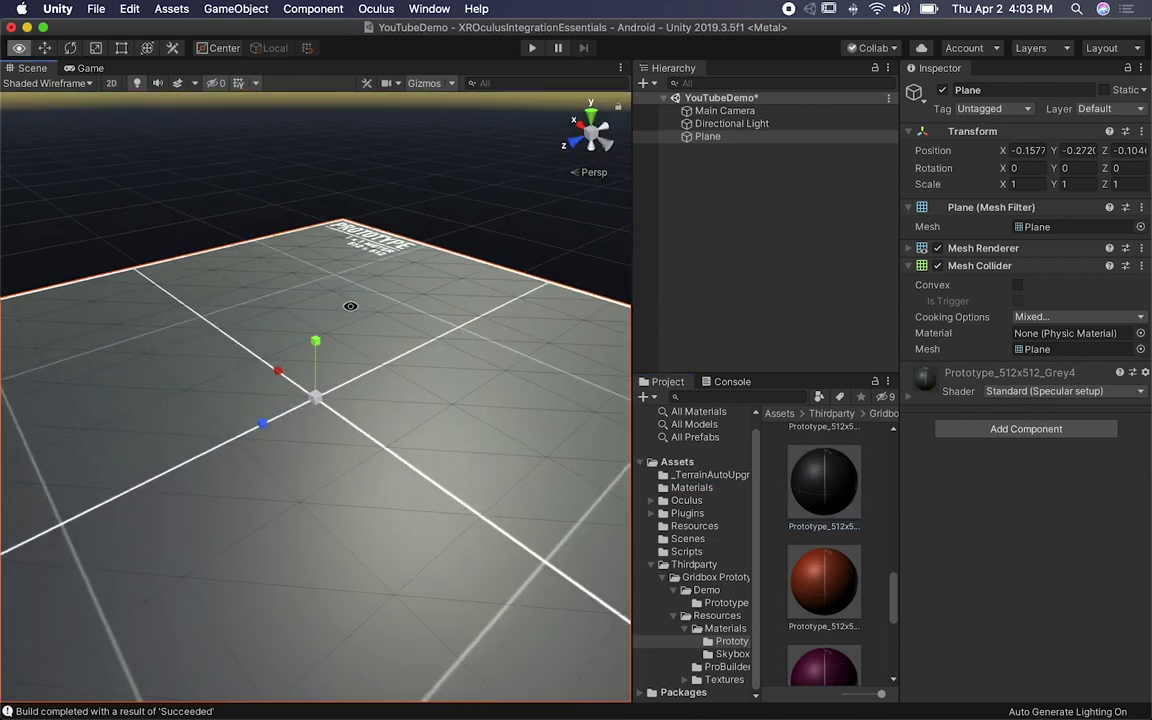
Step: Duplicate the plane and move the copy along Z to about -10.1, edge to edge with the original
scroll(351, 310, "down", 5)
key("w")
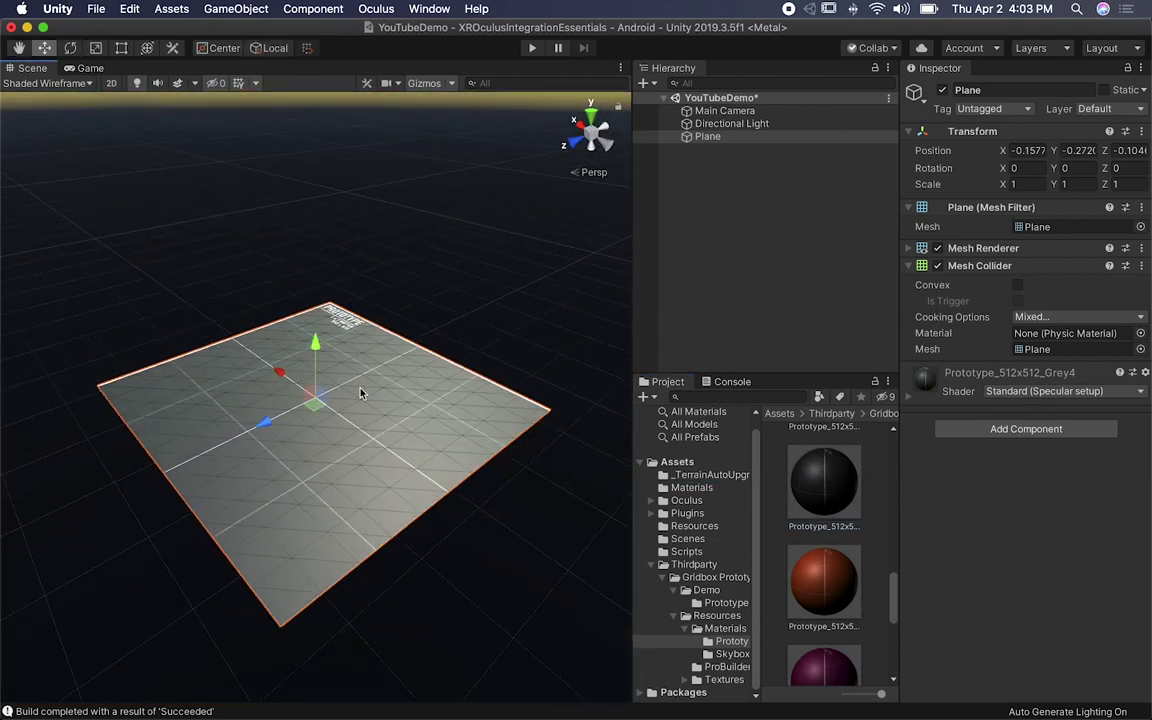
key("super+d")
left_click_drag(264, 432, 548, 406)
left_click_drag(244, 278, 540, 317, "alt")
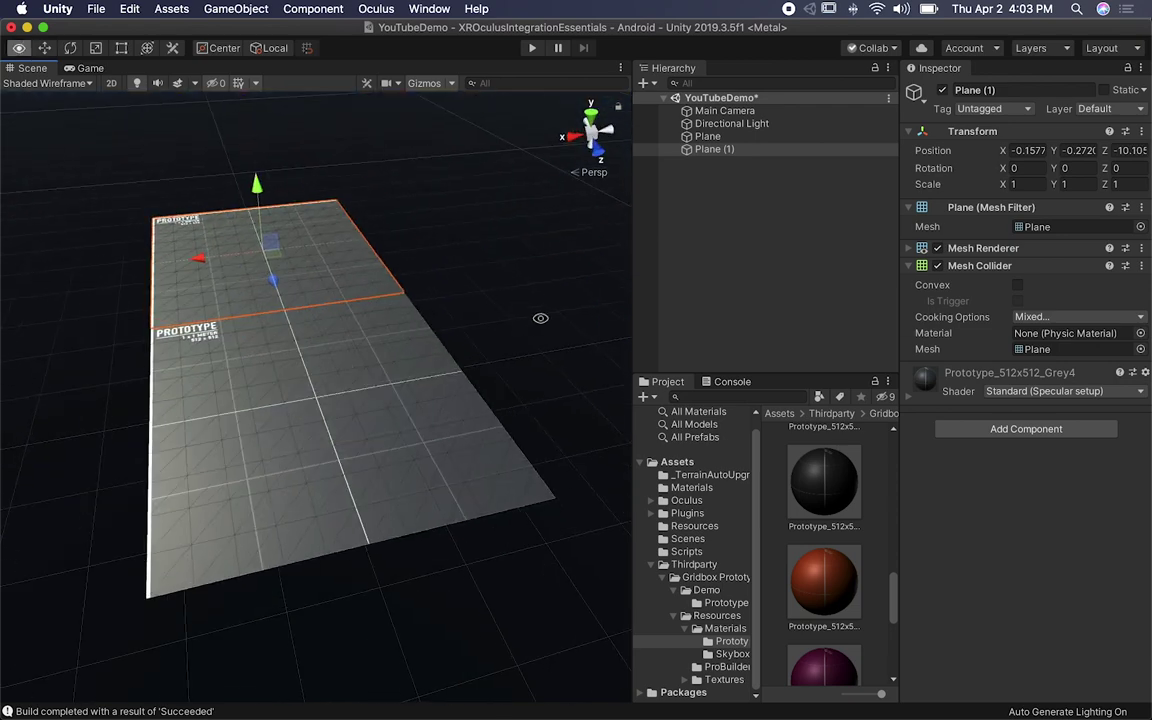
Step: Duplicate the two planes together and vertex-snap the copies edge to edge beside the originals
left_click(411, 381, "shift")
key("super+d")
left_click_drag(225, 300, 4, 356)
key("v")
left_click_drag(198, 491, 122, 532)
scroll(228, 400, "down", 3)
scroll(228, 400, "down", 3)
Step: Duplicate a pair of planes once more and vertex-snap the copies to the floor's opposite side, forming a three-by-two grid
key("super+d")
key("v")
left_click_drag(42, 497, 430, 415)
left_click(511, 261)
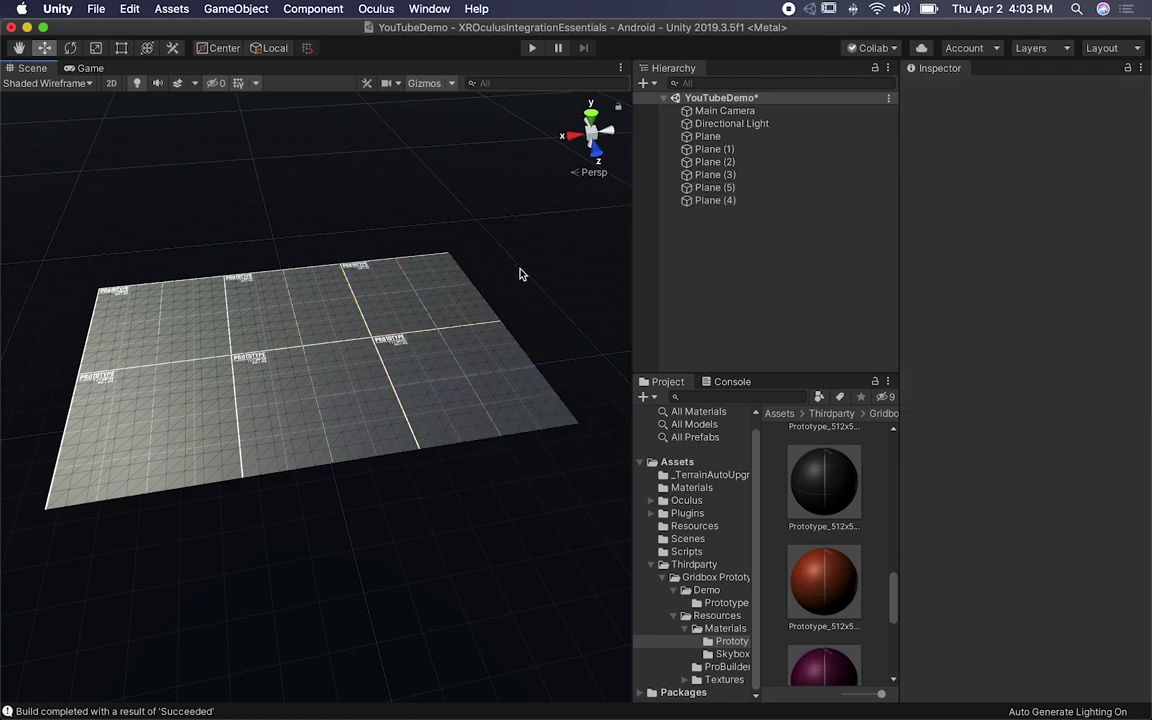
scroll(523, 289, "up", 4)
left_click_drag(523, 289, 435, 230, "alt")
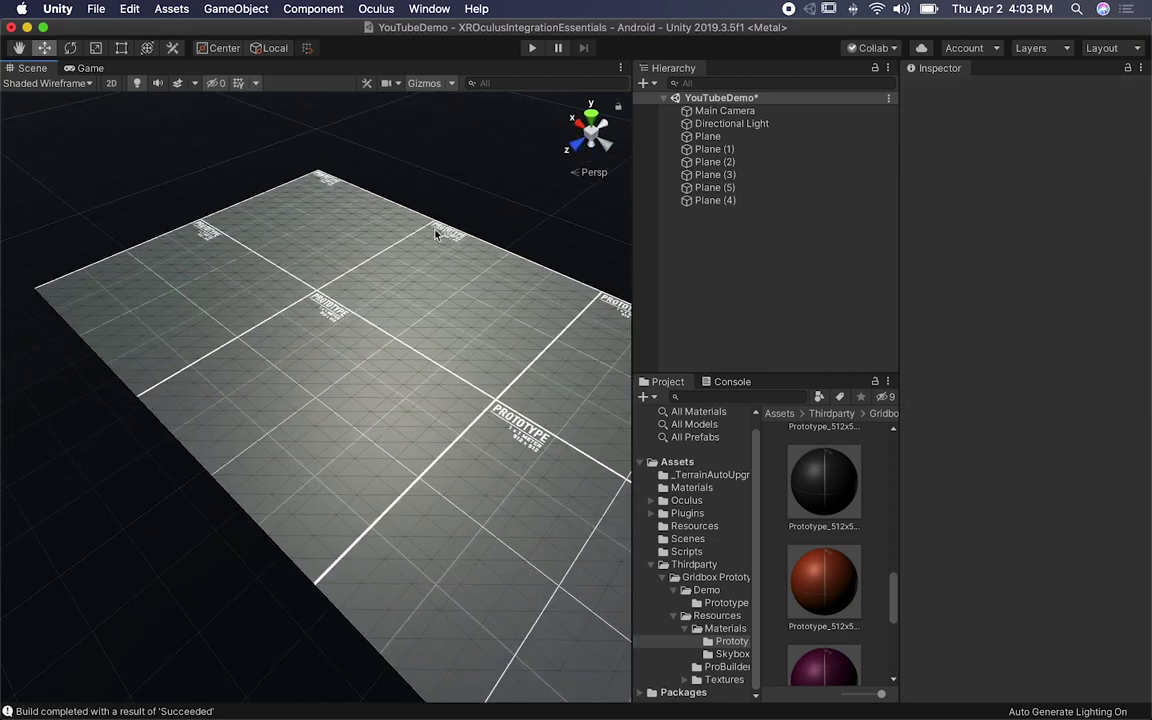
Step: Select all six floor planes and rename them Ground
left_click(760, 152)
left_click(707, 136)
left_click(715, 200, "shift")
left_click(970, 89)
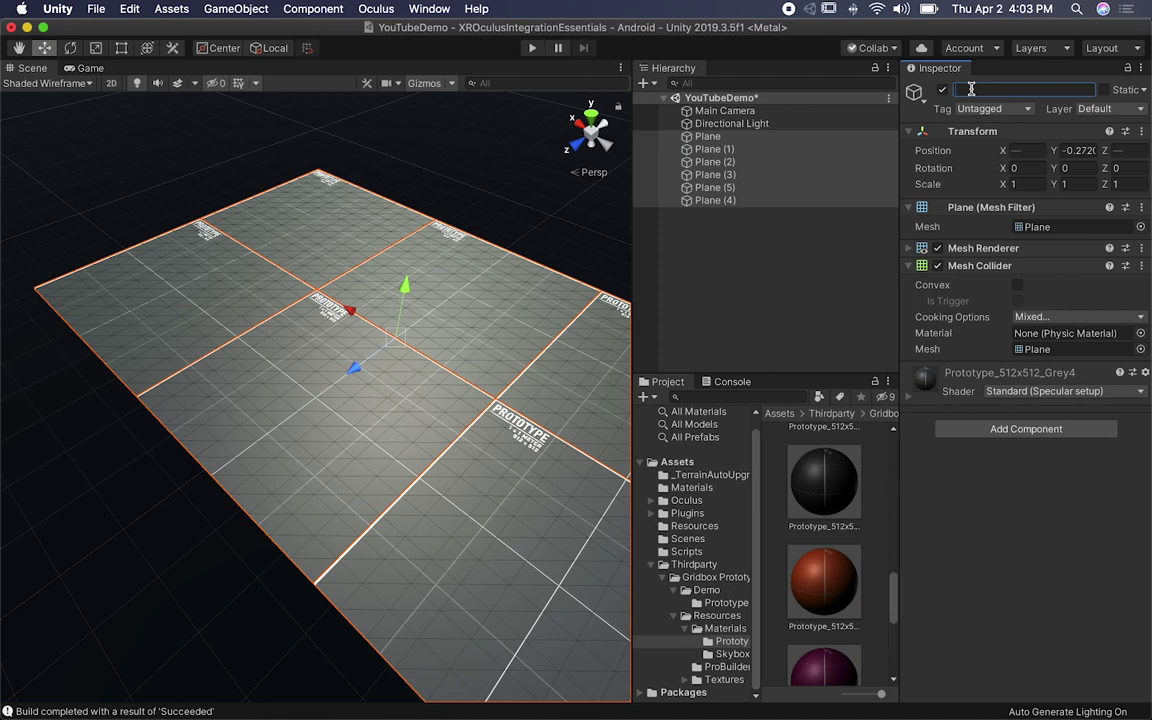
type("Ground")
key("Return")
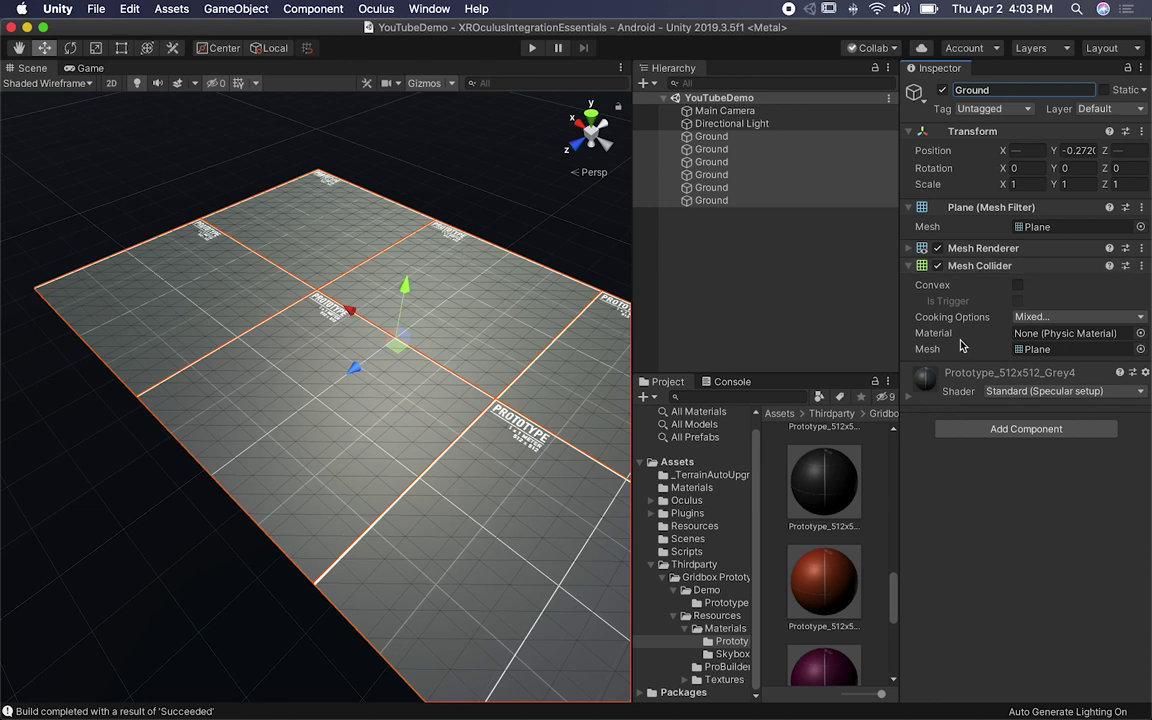
Step: Add a Rigidbody component to all Ground planes and make it kinematic
left_click(970, 428)
type("ri")
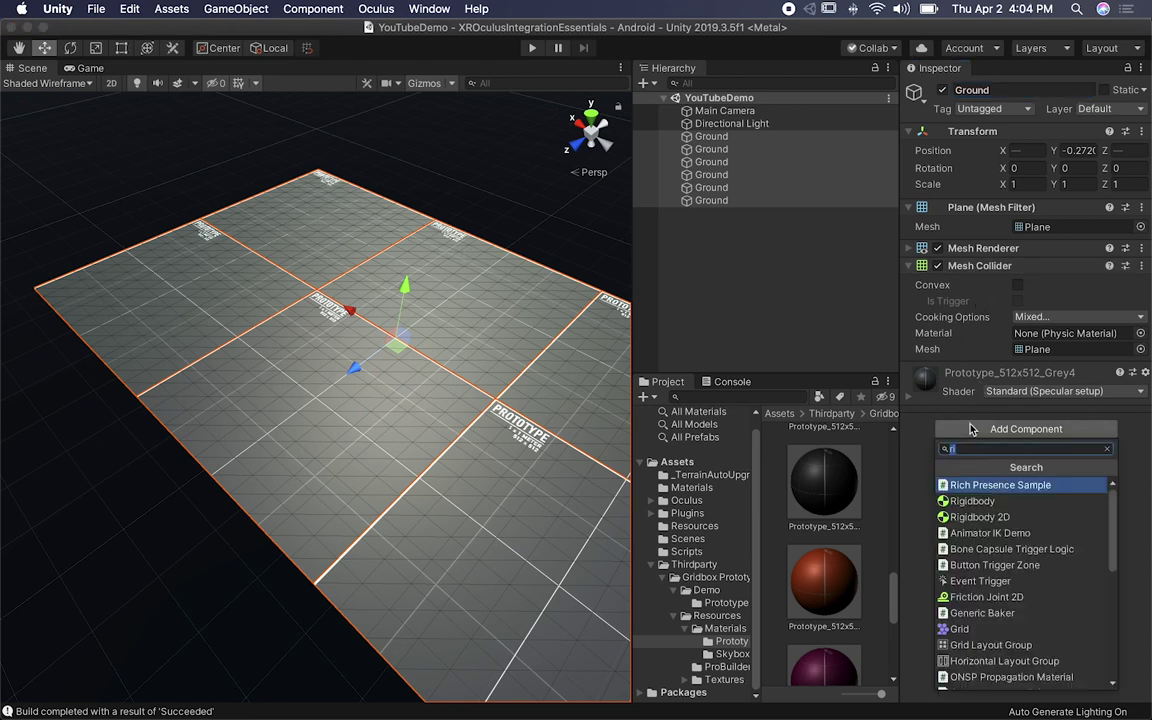
type("gi")
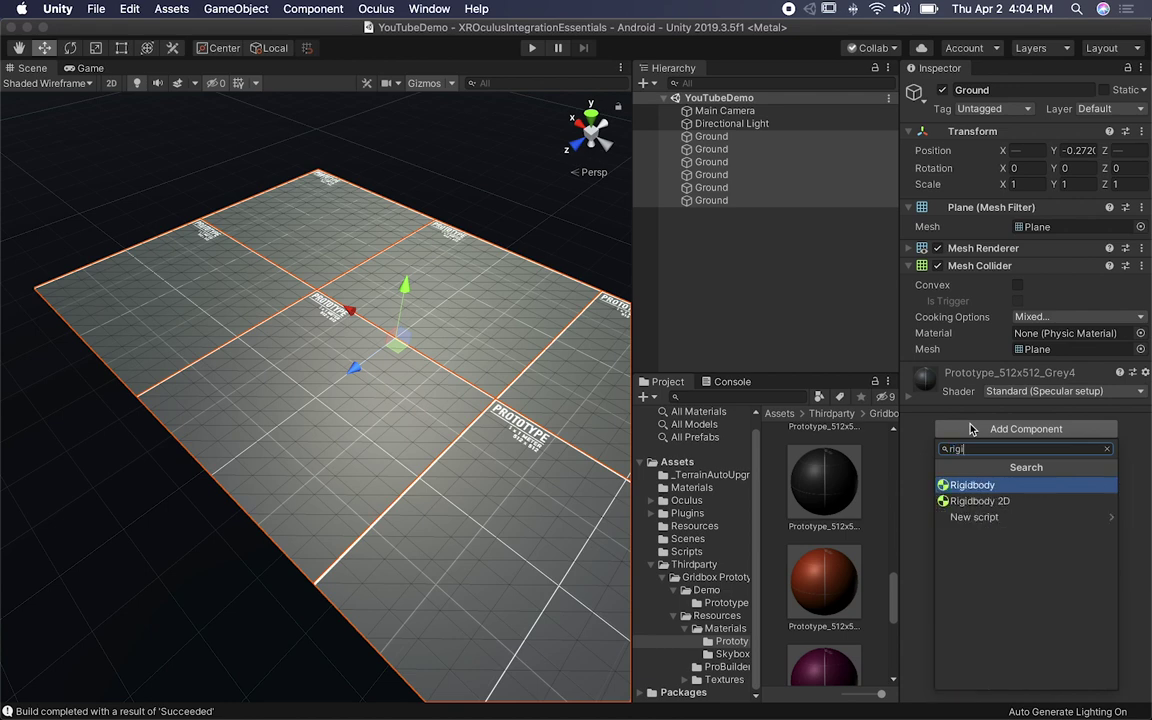
key("Return")
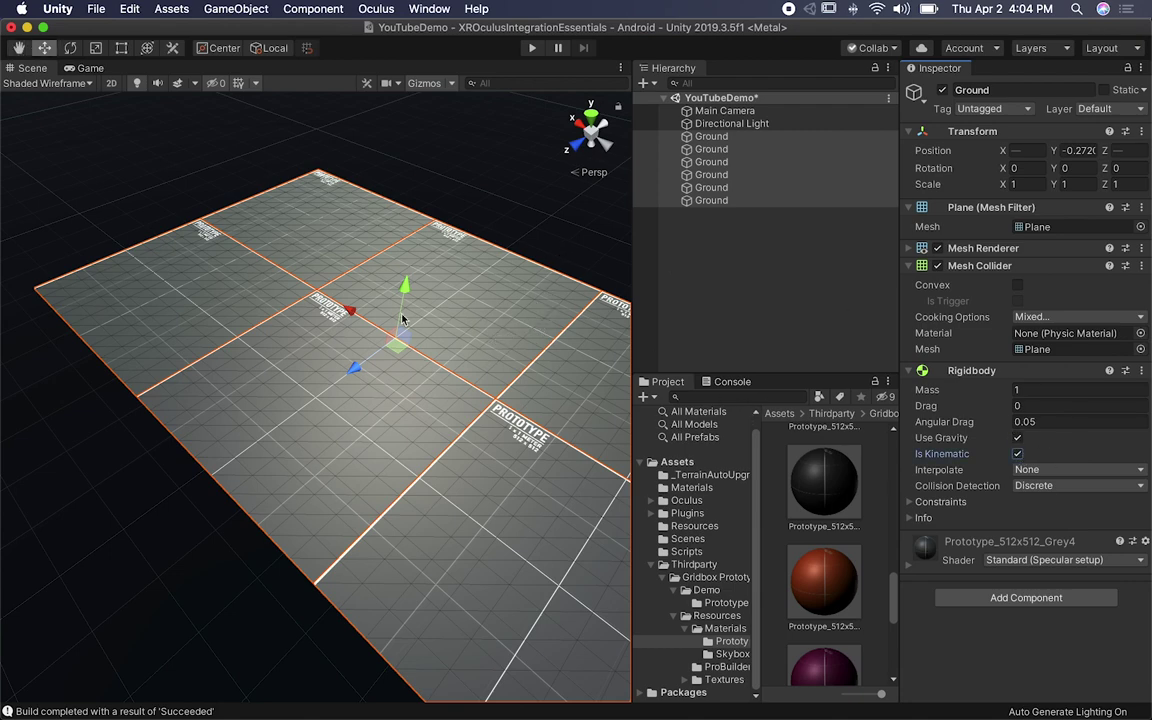
middle_click_drag(476, 326, 257, 352)
left_click_drag(257, 352, 275, 330, "alt")
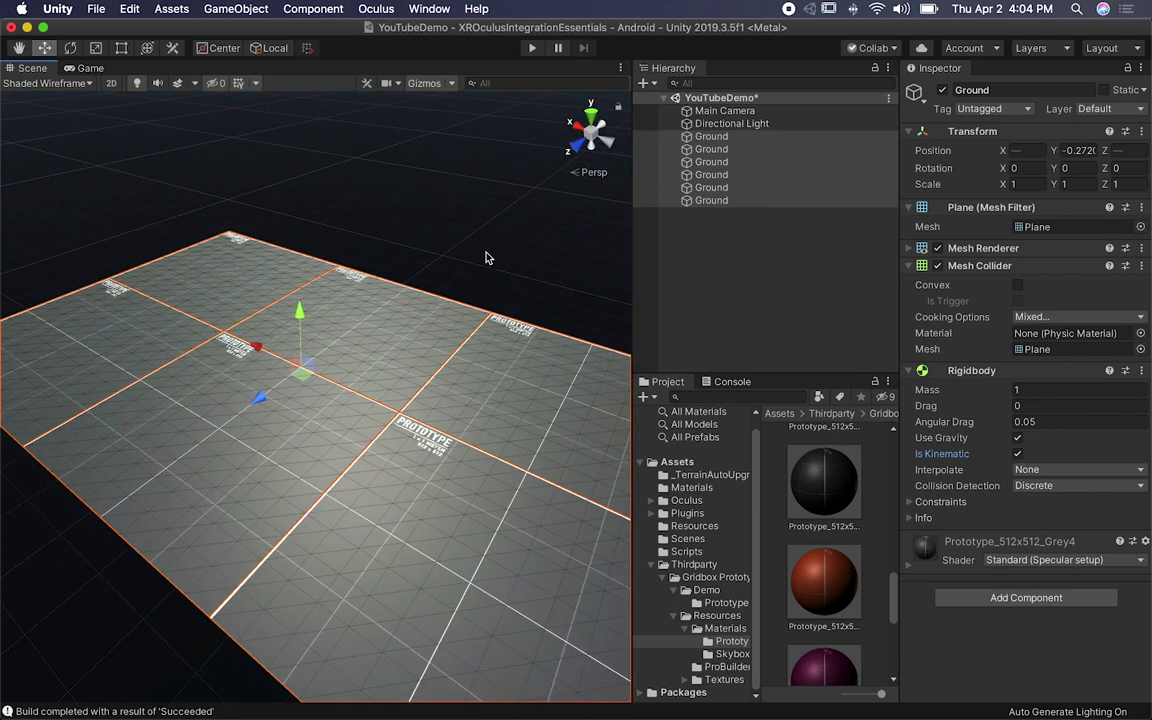
scroll(487, 258, "up", 2)
Step: Search the project assets for OVRCamera and add the OVRCameraRig prefab to the scene
left_click(760, 252)
right_click(770, 257)
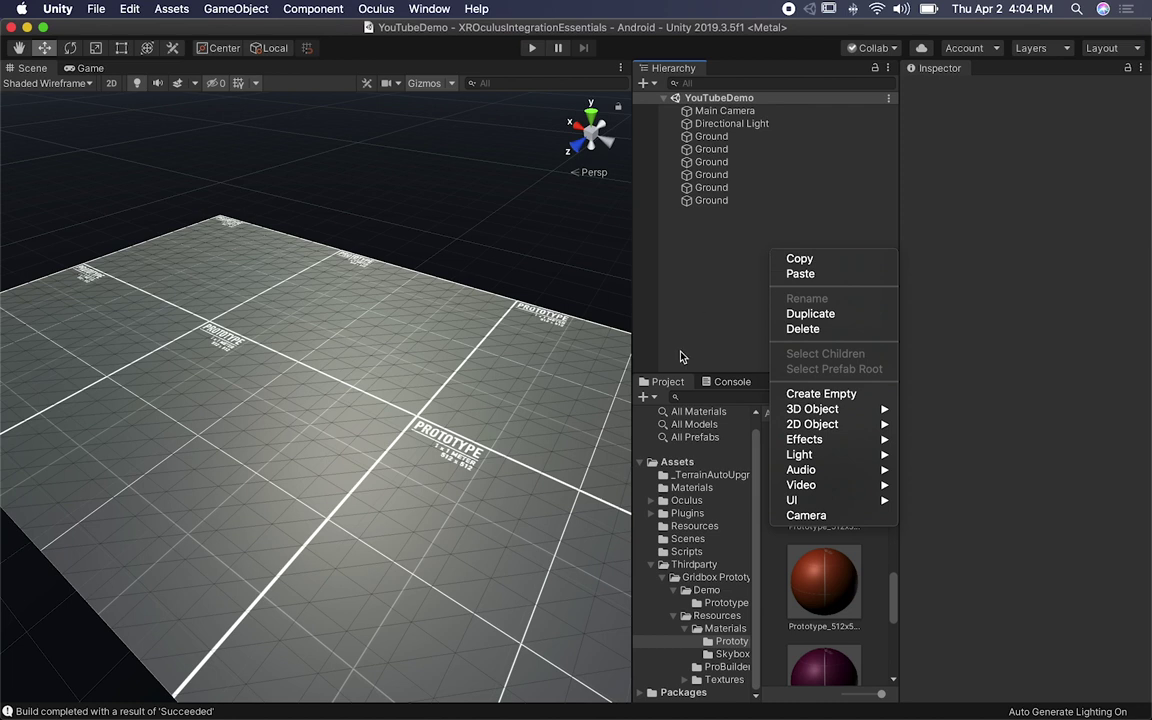
left_click(712, 396)
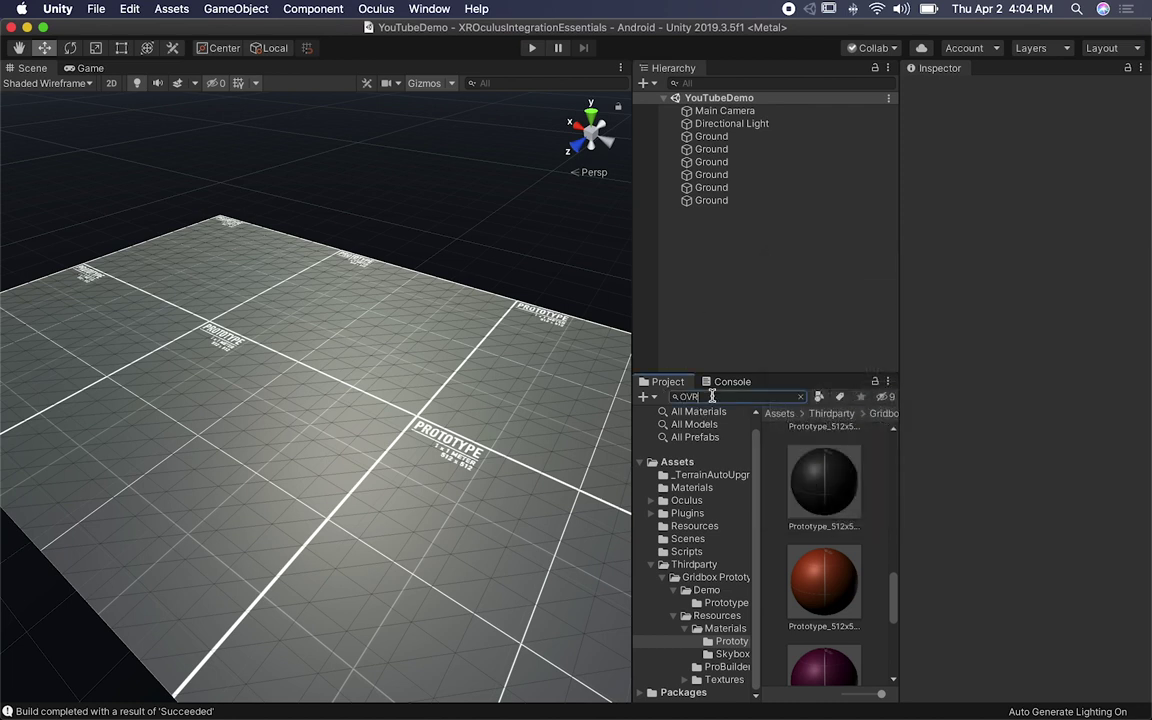
key("super+a")
key("BackSpace")
type("O")
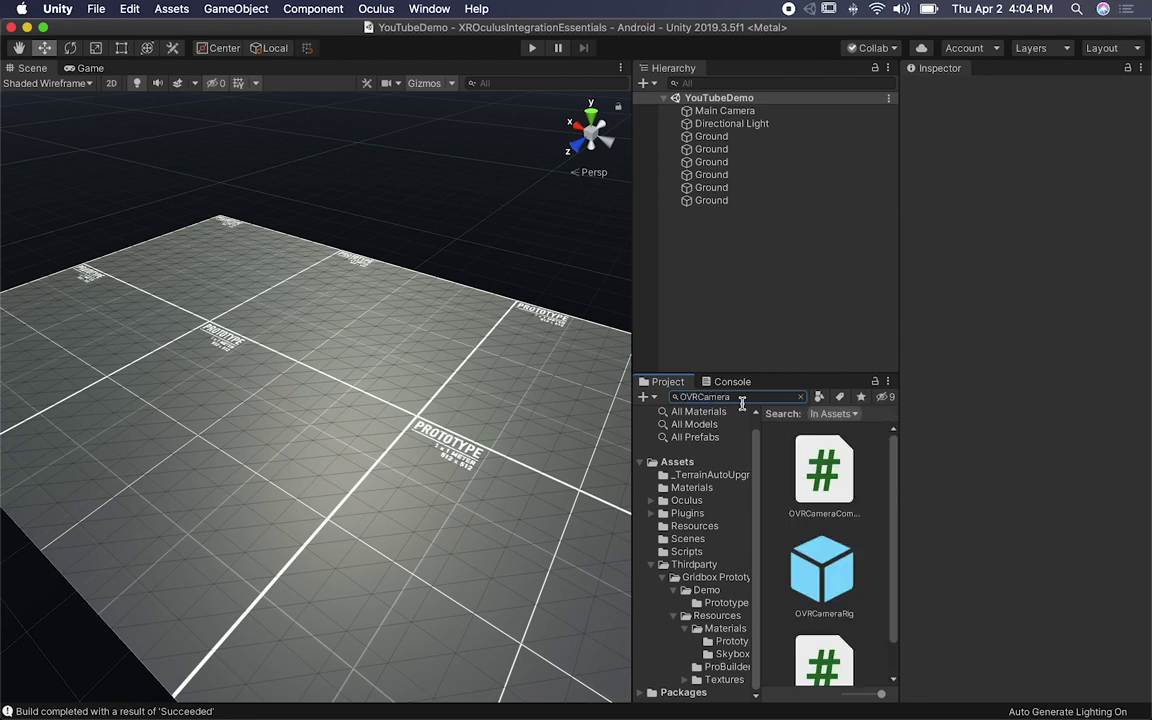
left_click_drag(779, 376, 780, 238)
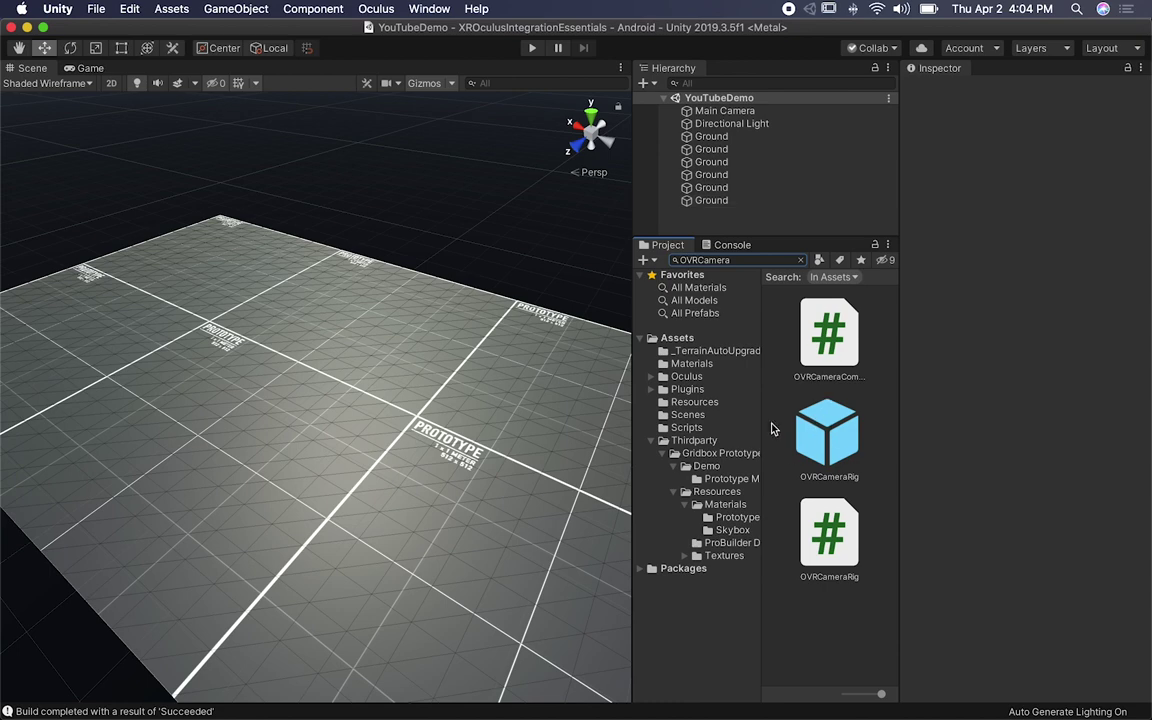
left_click_drag(815, 408, 655, 224)
left_click_drag(170, 452, 517, 499, "alt")
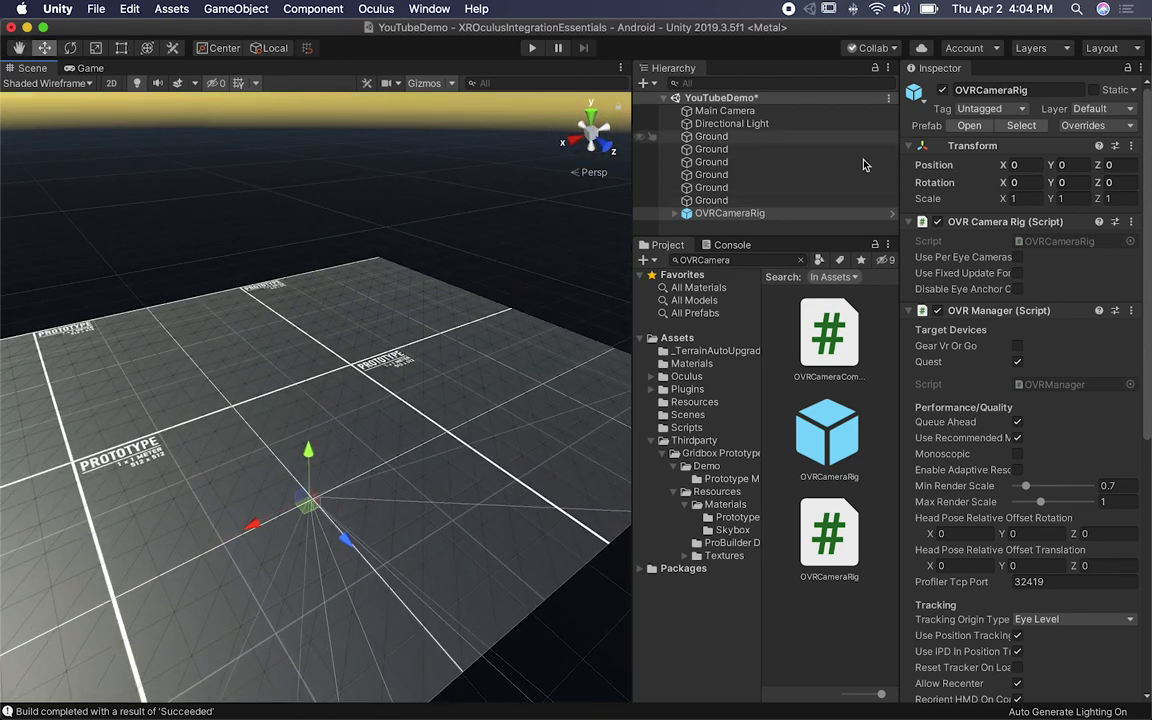
Step: Move all Ground planes together across the horizontal plane so the OVRCameraRig stands nearer the middle of the floor
left_click(735, 149)
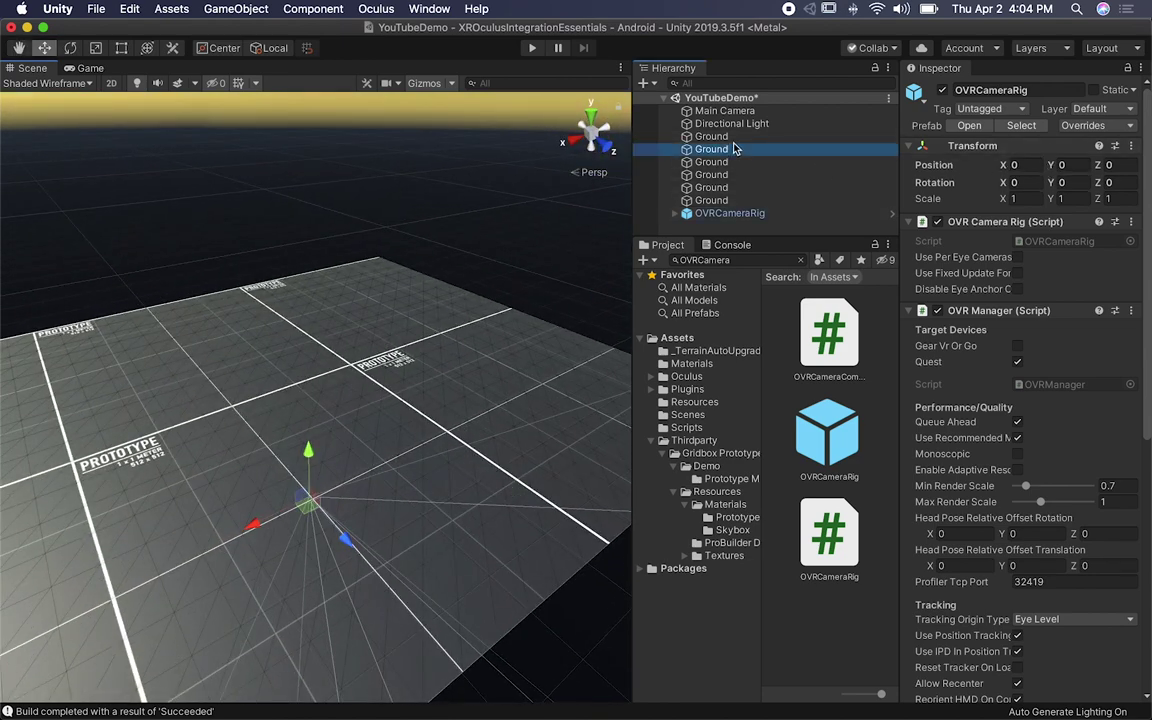
left_click(738, 138)
left_click(720, 201, "shift")
scroll(376, 380, "down", 2)
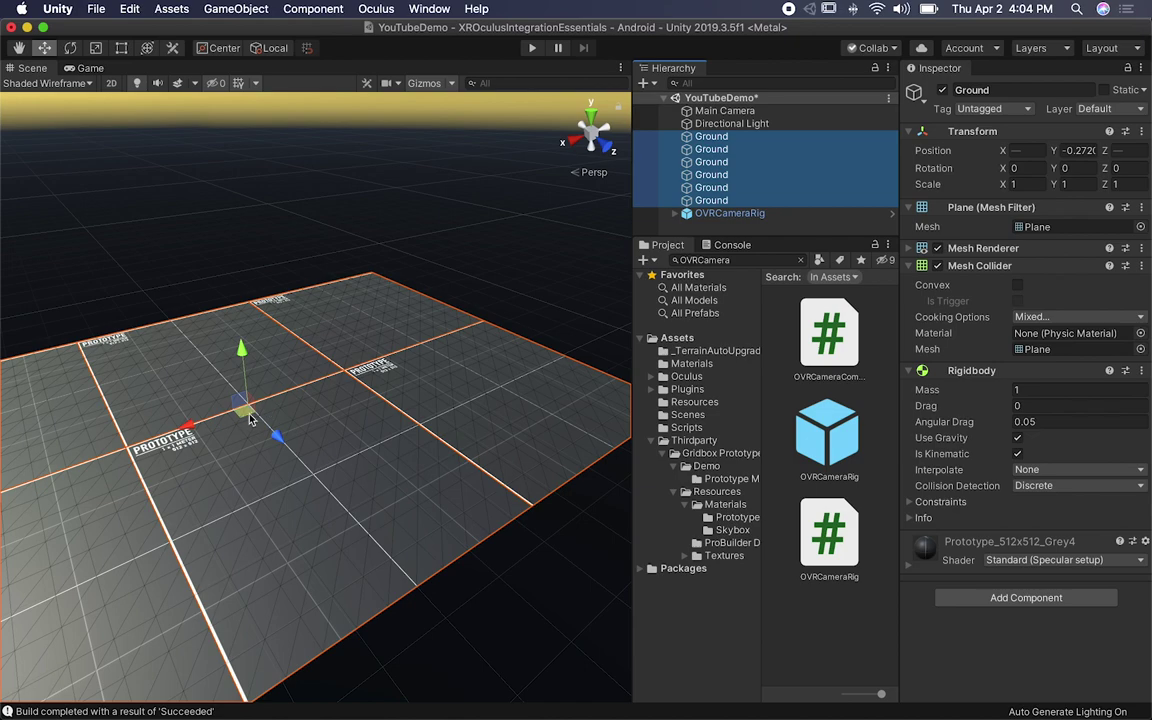
left_click_drag(252, 415, 327, 489)
left_click(712, 214)
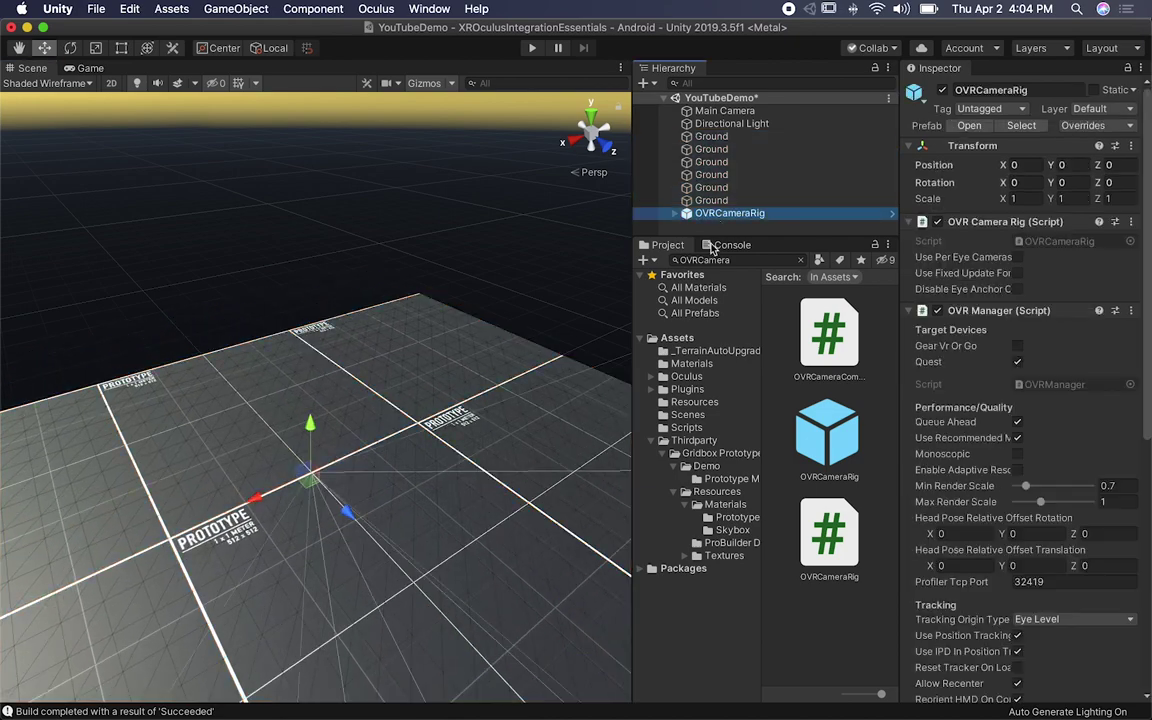
Step: Fine-tune the position of all Ground planes relative to the OVRCameraRig and check the camera's placement over the grid lines
left_click_drag(449, 441, 432, 521, "alt")
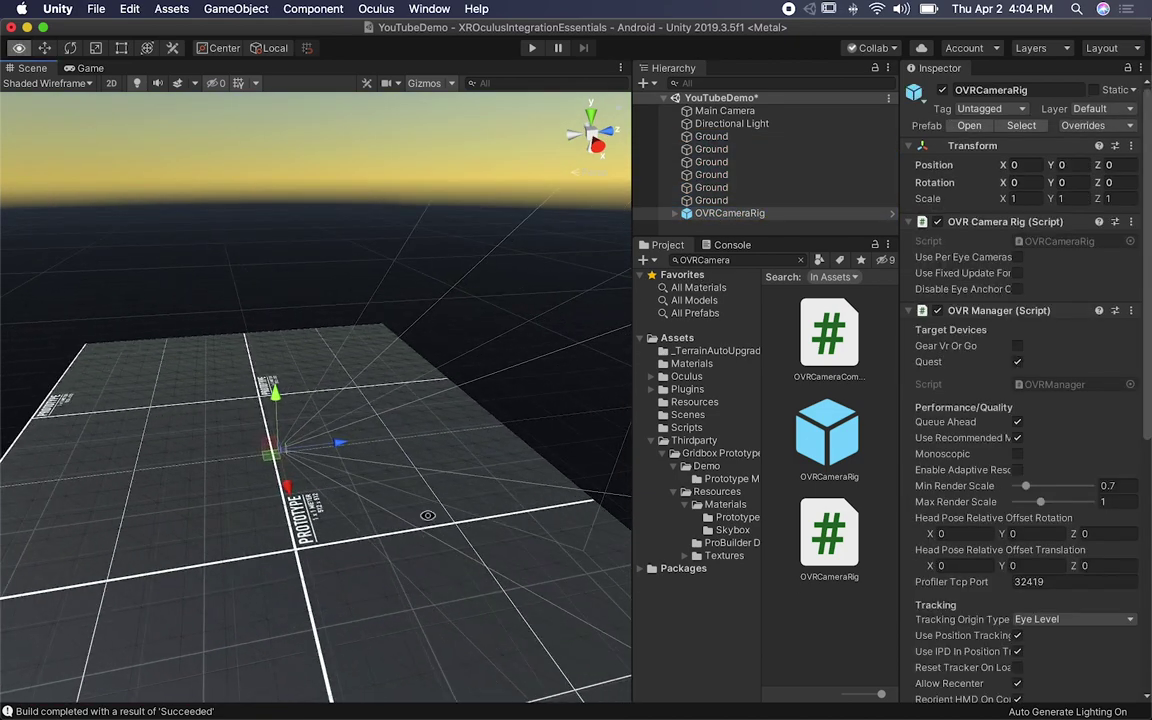
scroll(342, 512, "up", 3)
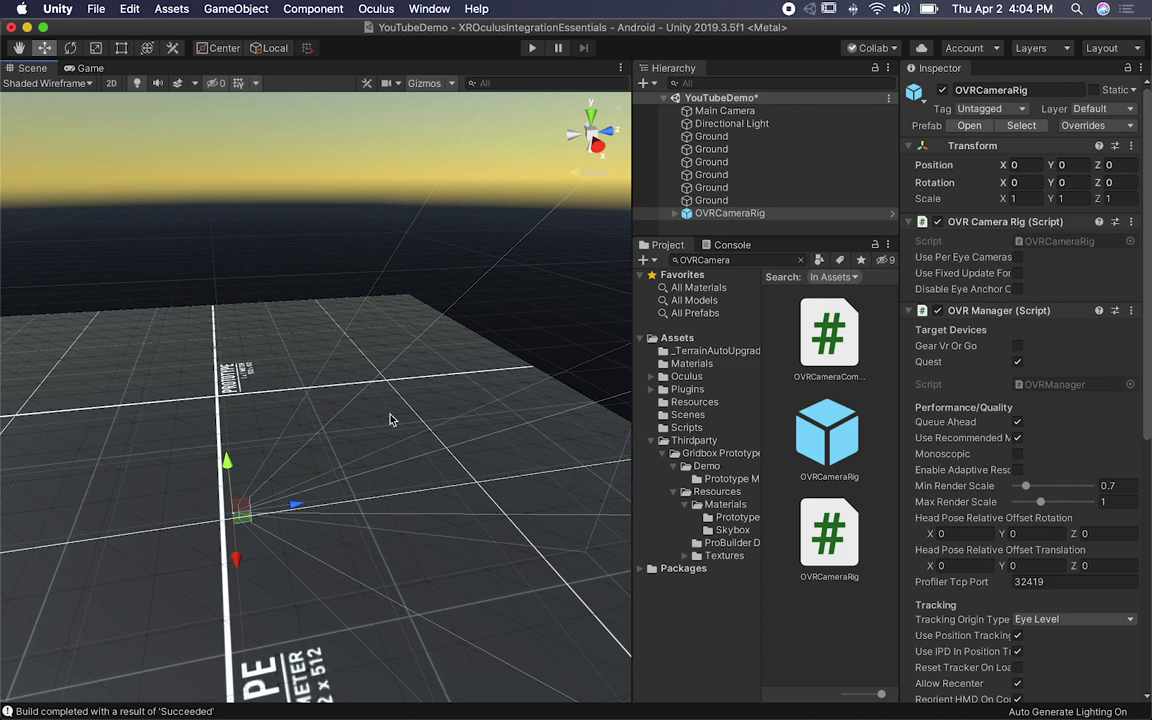
left_click(727, 137)
left_click(722, 200, "shift")
key("f")
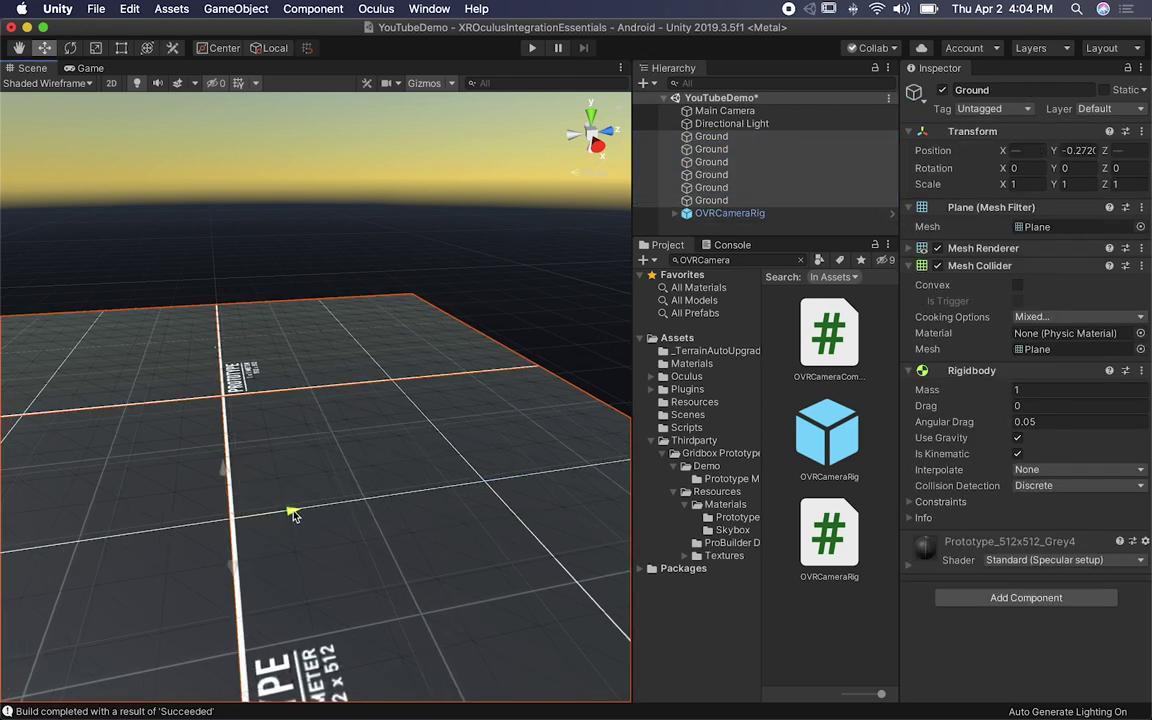
scroll(368, 478, "up", 5)
scroll(368, 482, "up", 5)
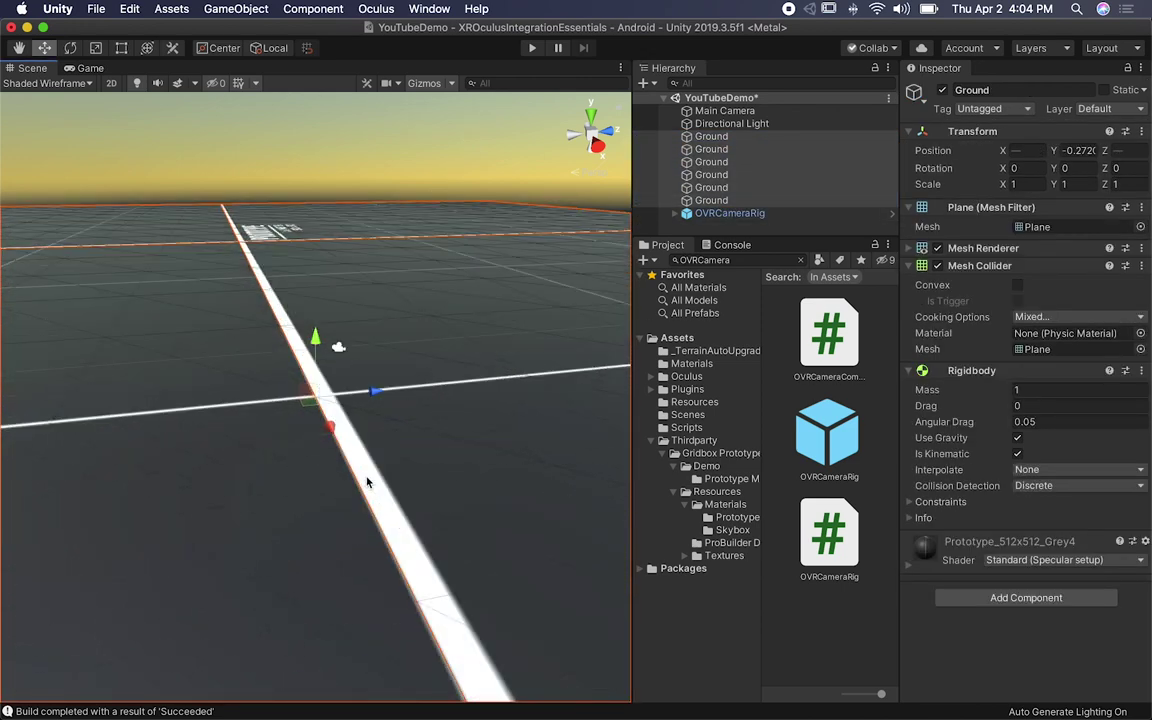
middle_click_drag(391, 391, 363, 427)
left_click_drag(363, 427, 348, 340, "alt")
left_click(344, 336)
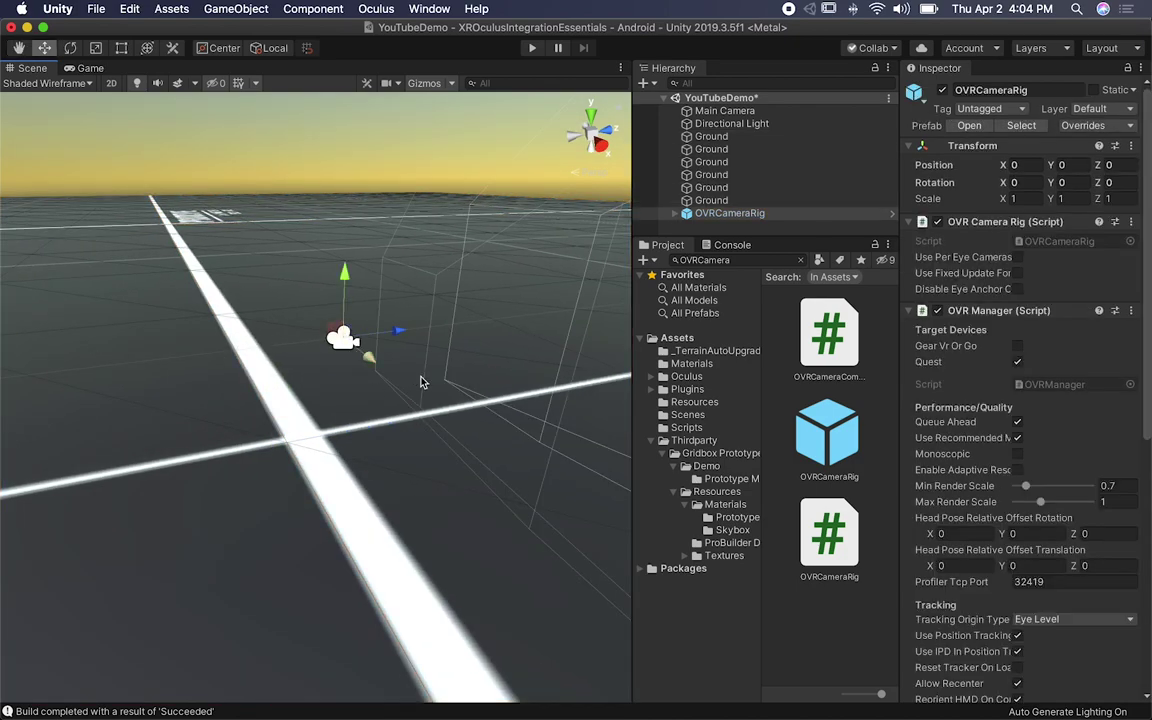
scroll(462, 396, "down", 5)
middle_click_drag(462, 396, 342, 481)
left_click_drag(263, 513, 429, 491, "alt")
Step: Search the project assets for HandPre and inspect the OVRHandPrefab and OVRCustomHandPrefab_L settings
left_click(720, 255)
type("OVRCamera")
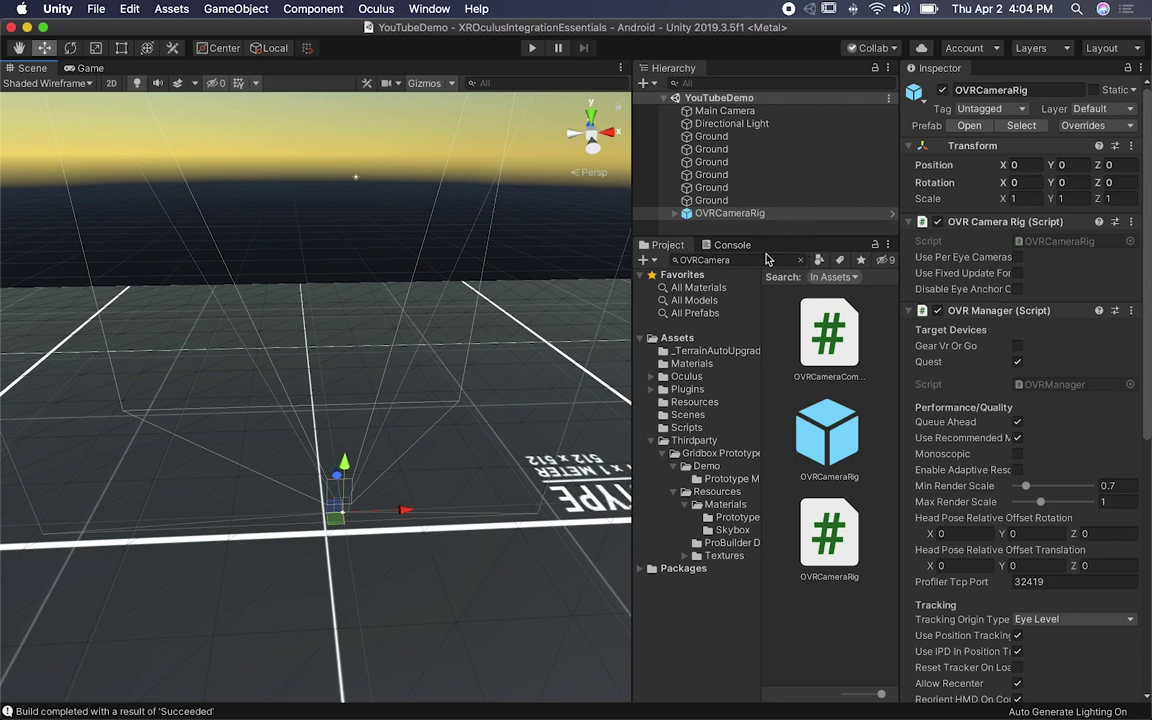
left_click(764, 259)
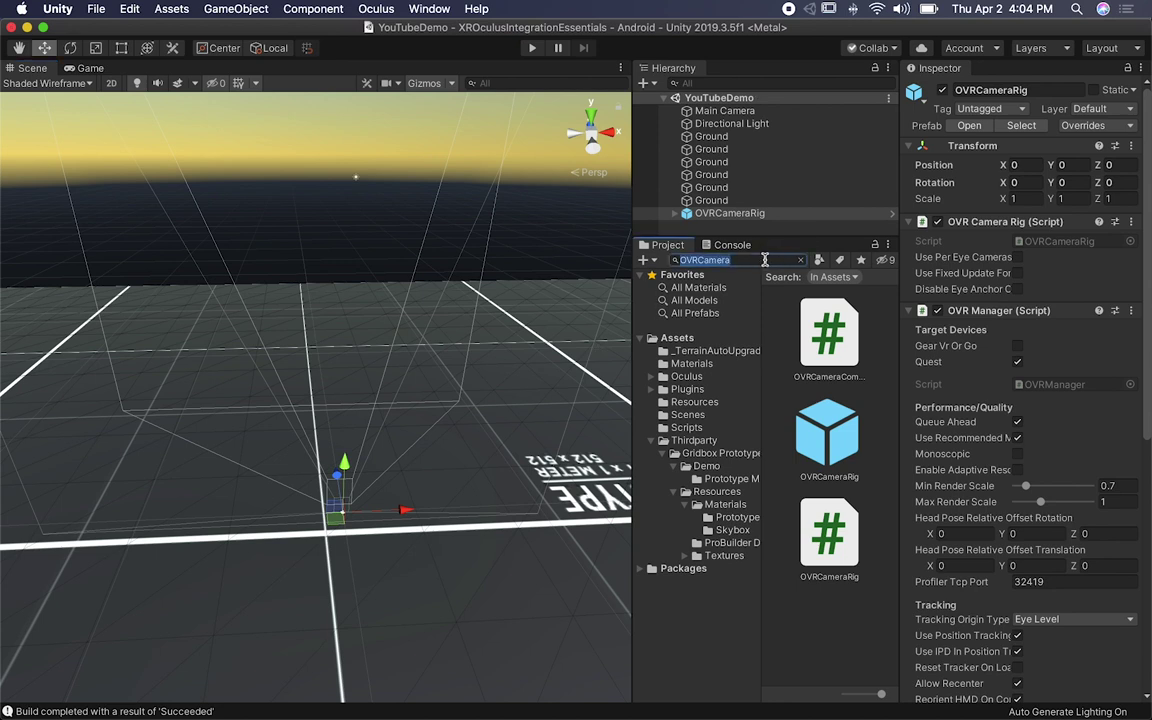
type("Hand")
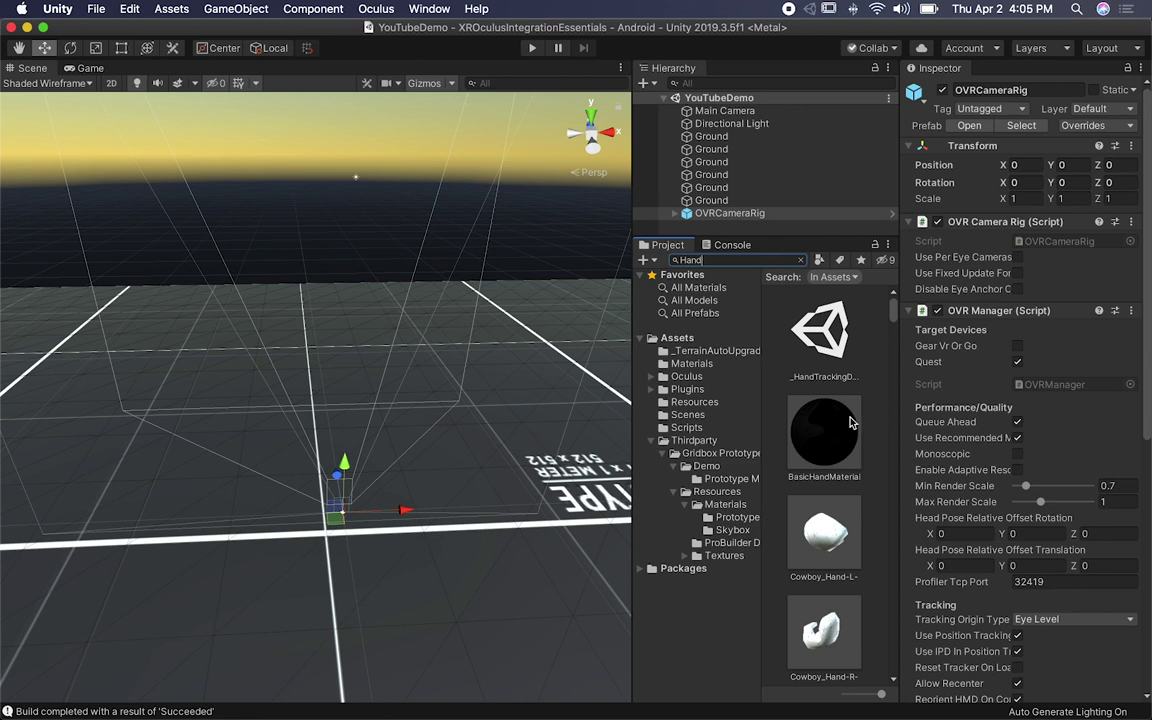
scroll(850, 422, "down", 5)
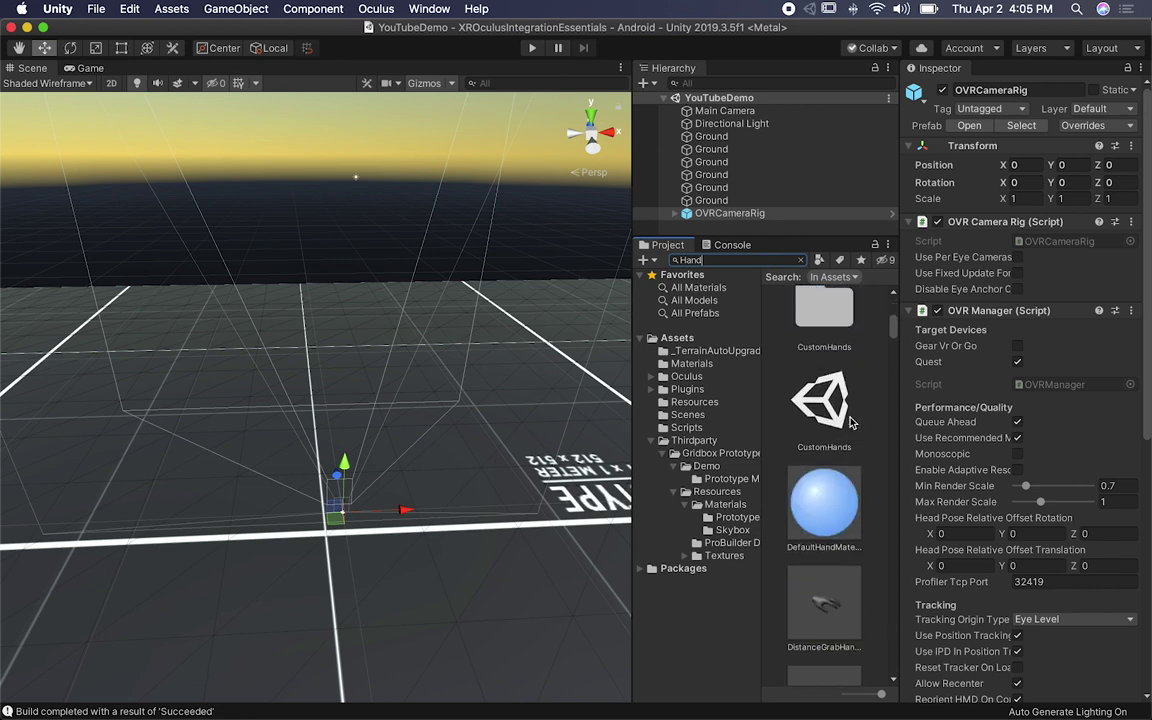
type("Pres")
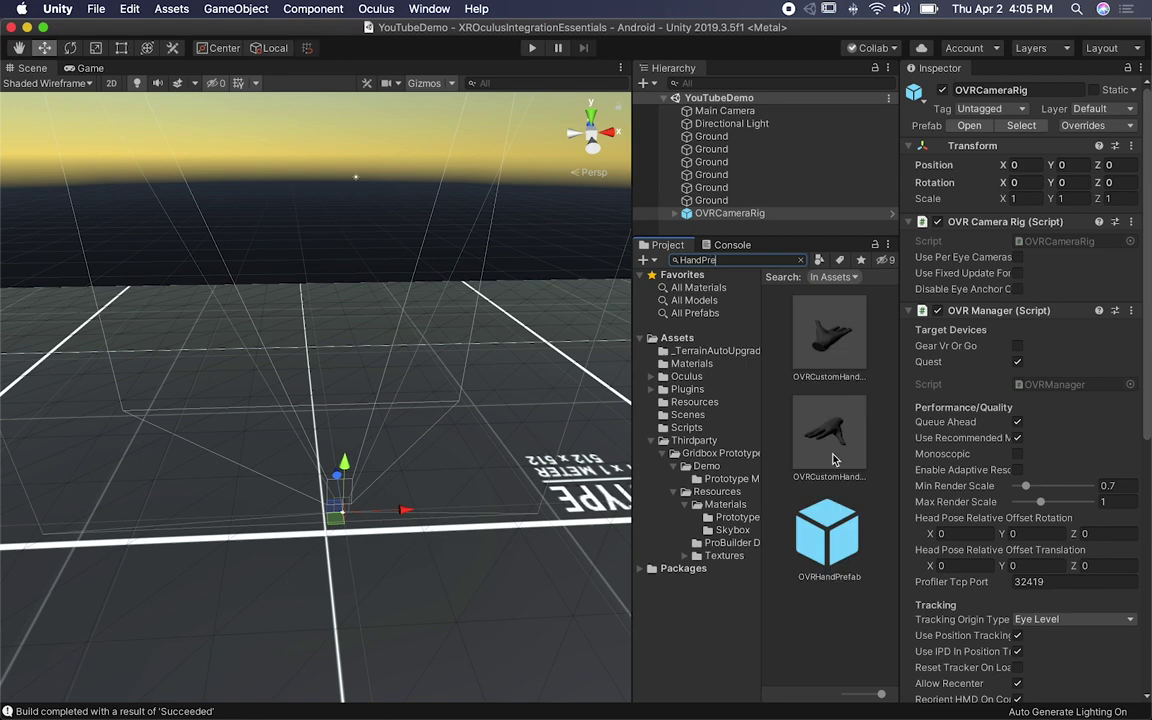
left_click(836, 556)
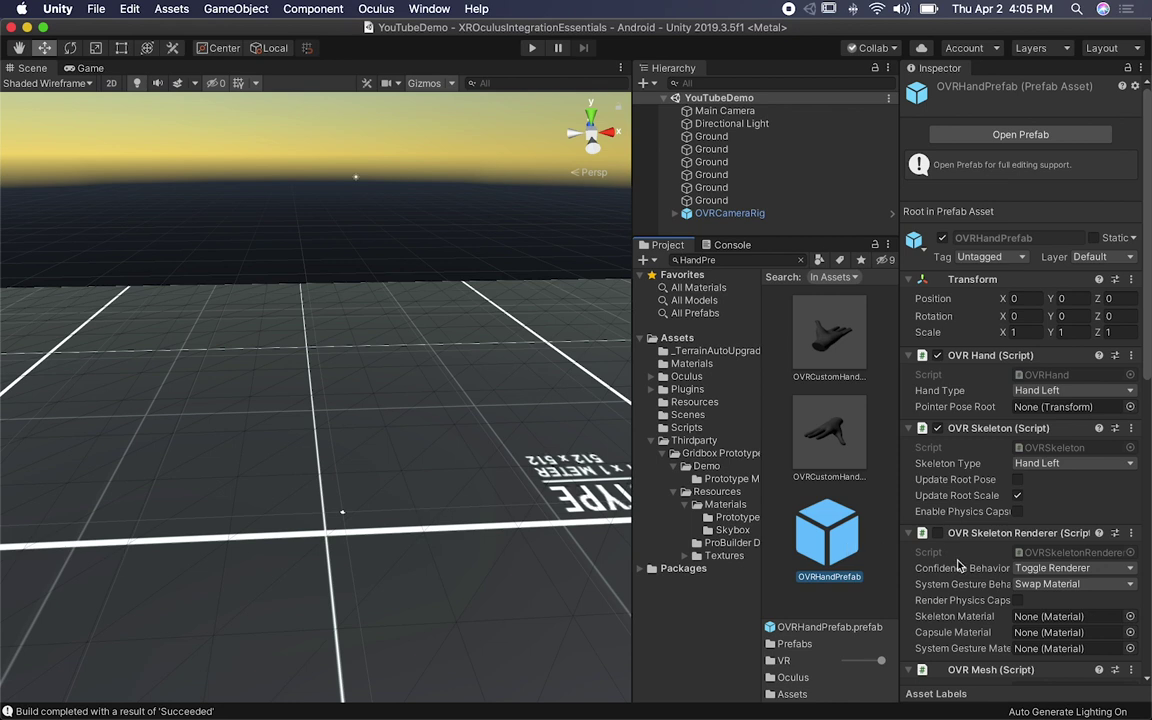
left_click(834, 352)
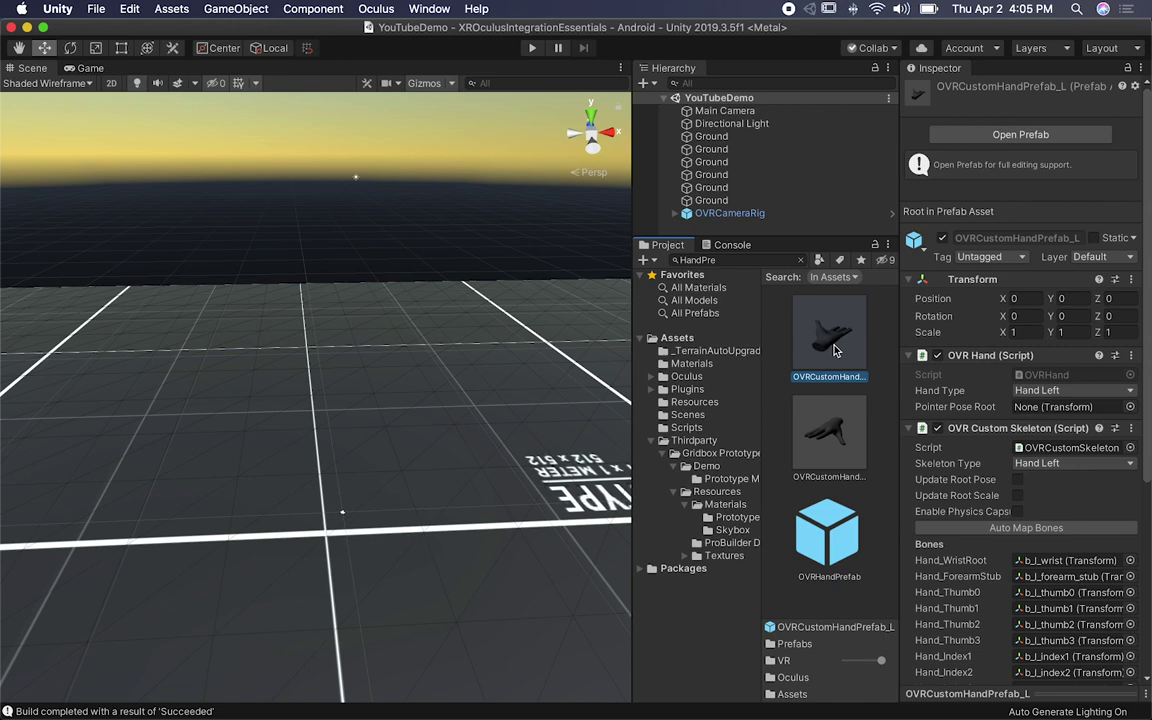
Step: Switch to Finder, preview Demo1.mp4 from the Desktop to see the tracked hands, and return to Unity
key("super+Tab")
key("super+Tab")
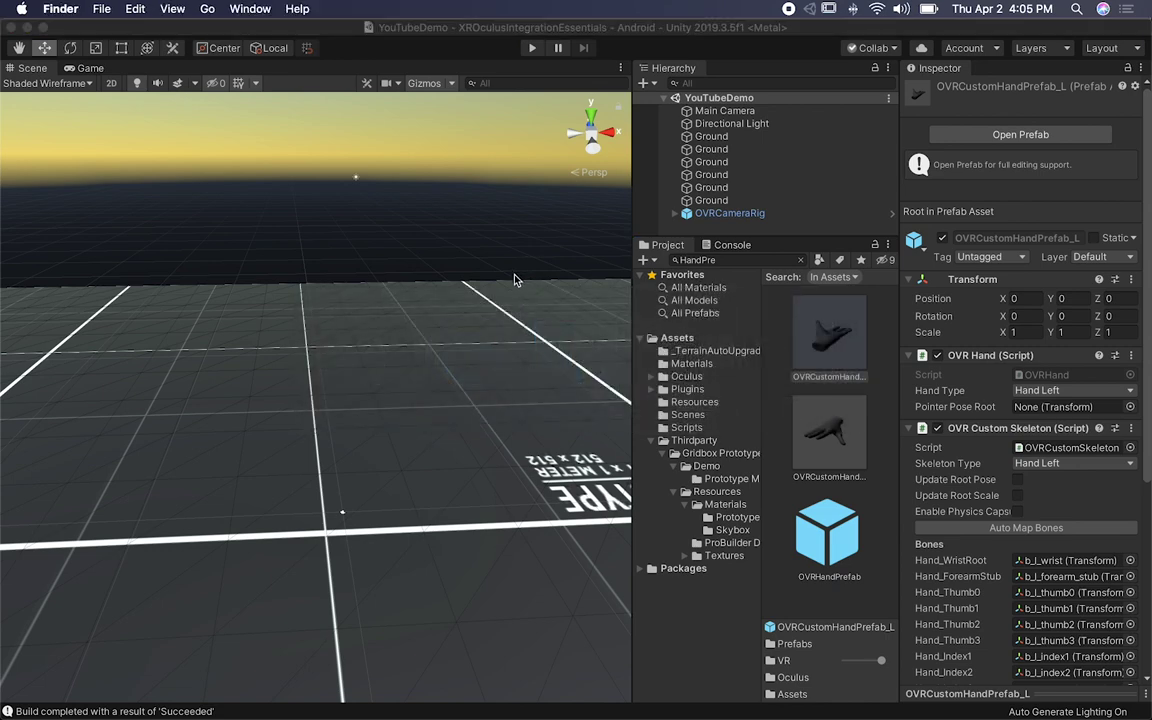
left_click(256, 373)
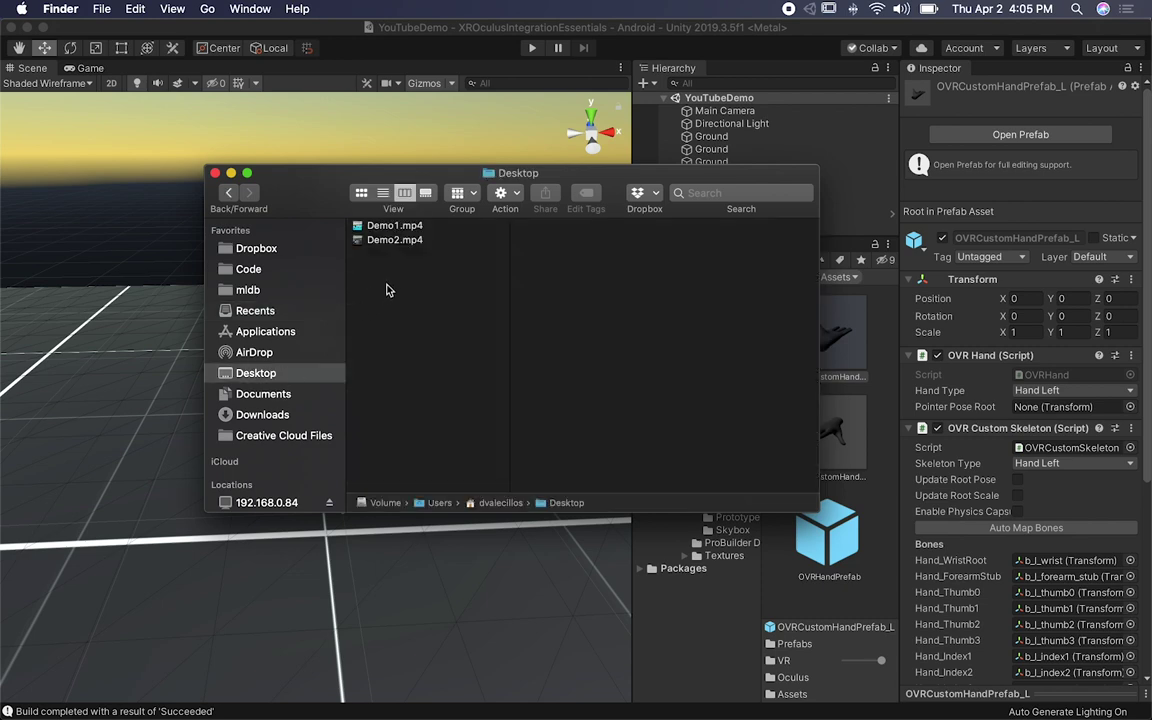
left_click(418, 228)
key("space")
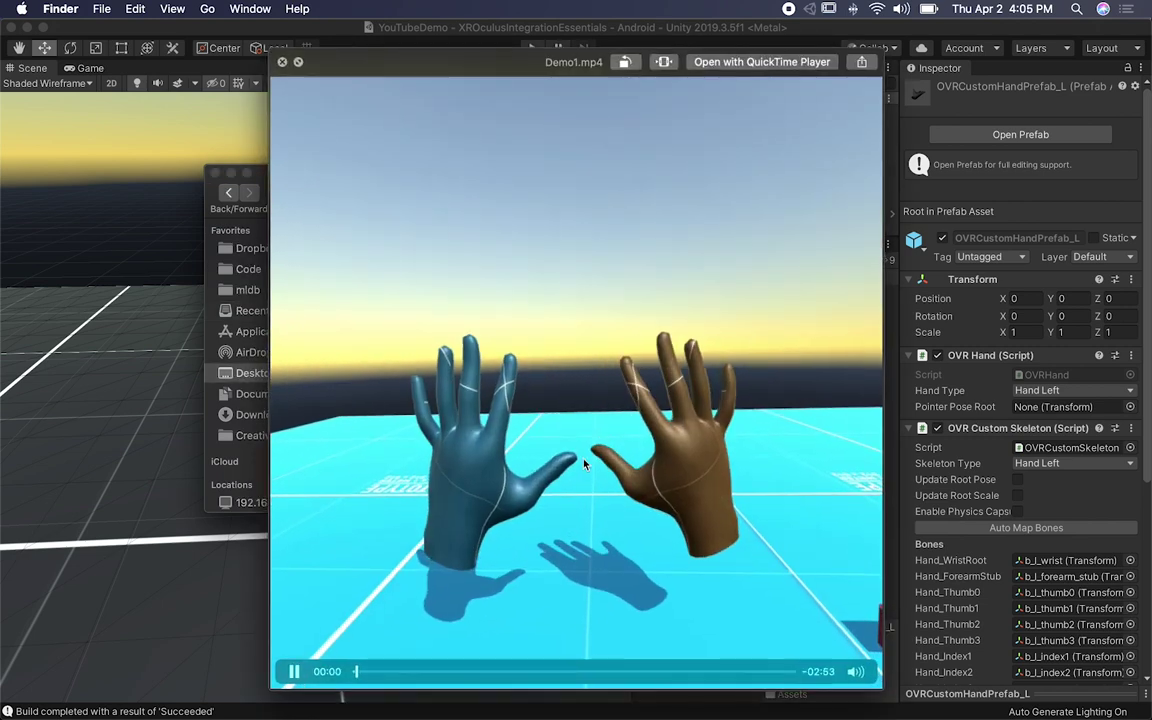
left_click(282, 62)
left_click(385, 60)
Step: Place OVRCameraRig above the Ground planes in the scene hierarchy, delete the Main Camera and save the scene
left_click_drag(829, 337, 700, 218)
left_click_drag(775, 214, 720, 140)
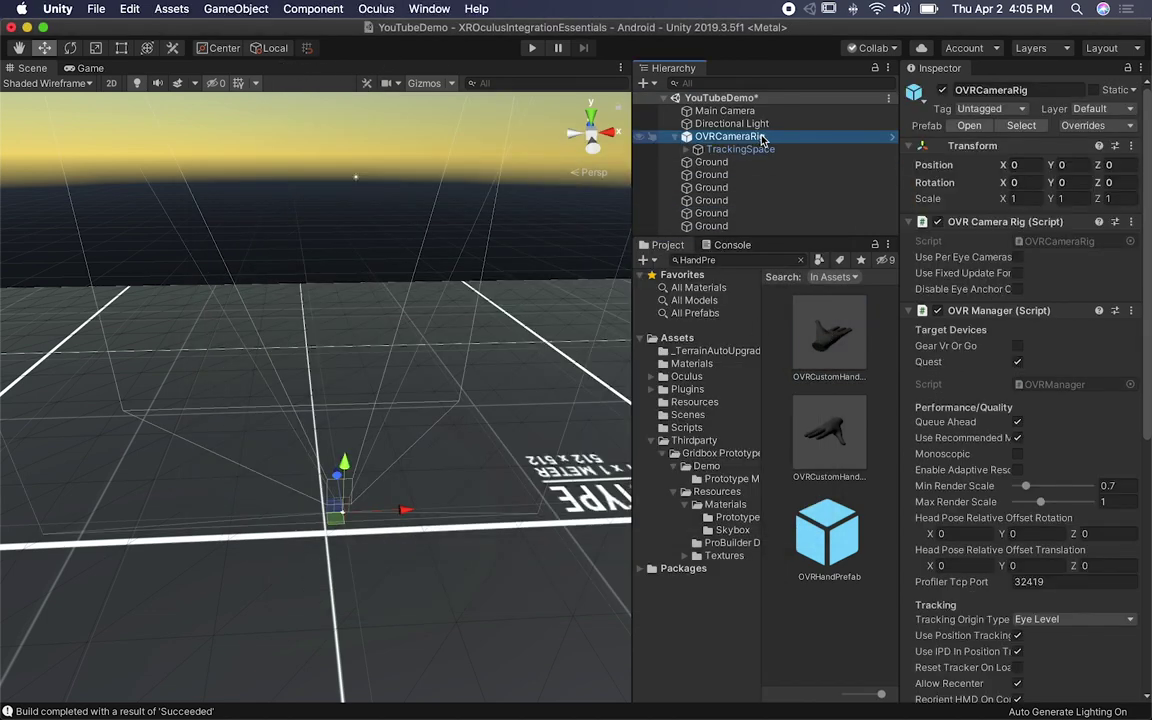
left_click(716, 111)
key("super+BackSpace")
key("super+s")
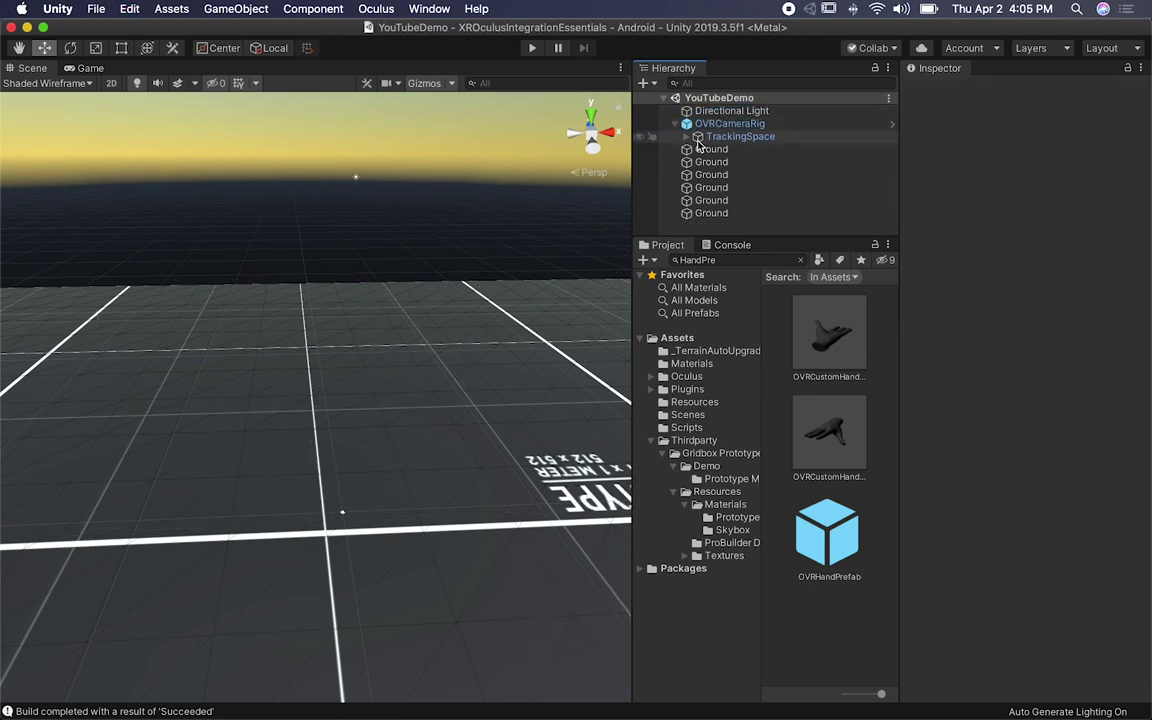
Step: Expand TrackingSpace under OVRCameraRig and enlarge the 3D gizmo icons in the Scene view
left_click(686, 136)
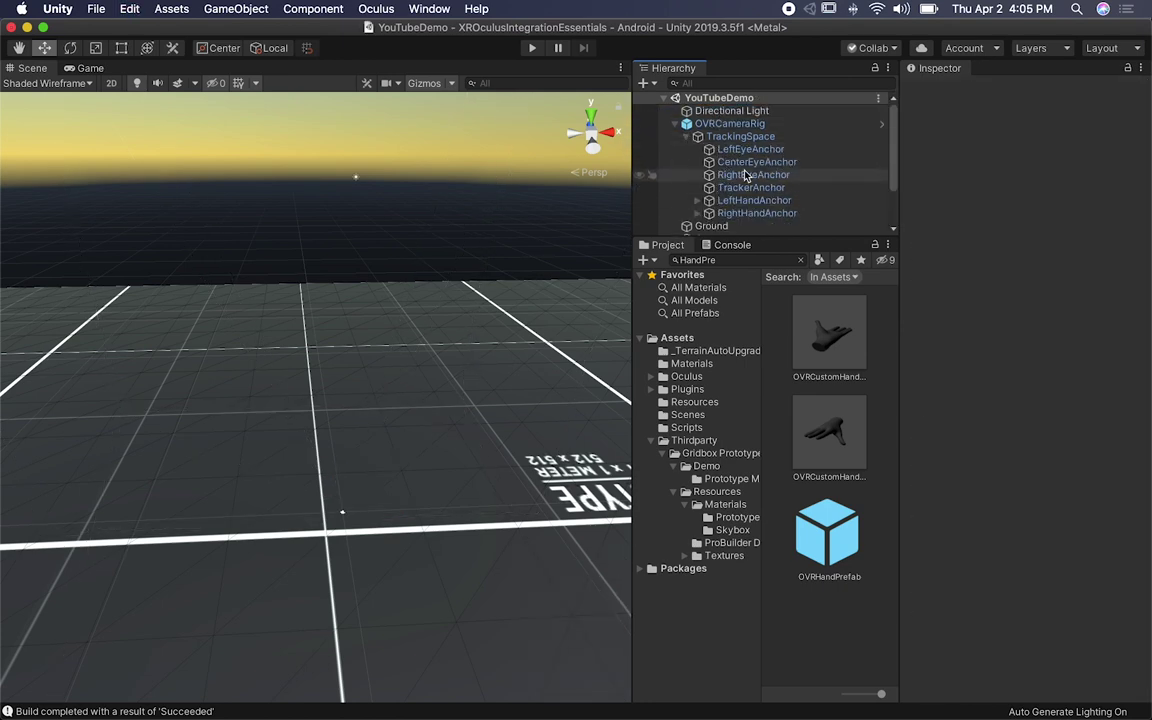
left_click(730, 123)
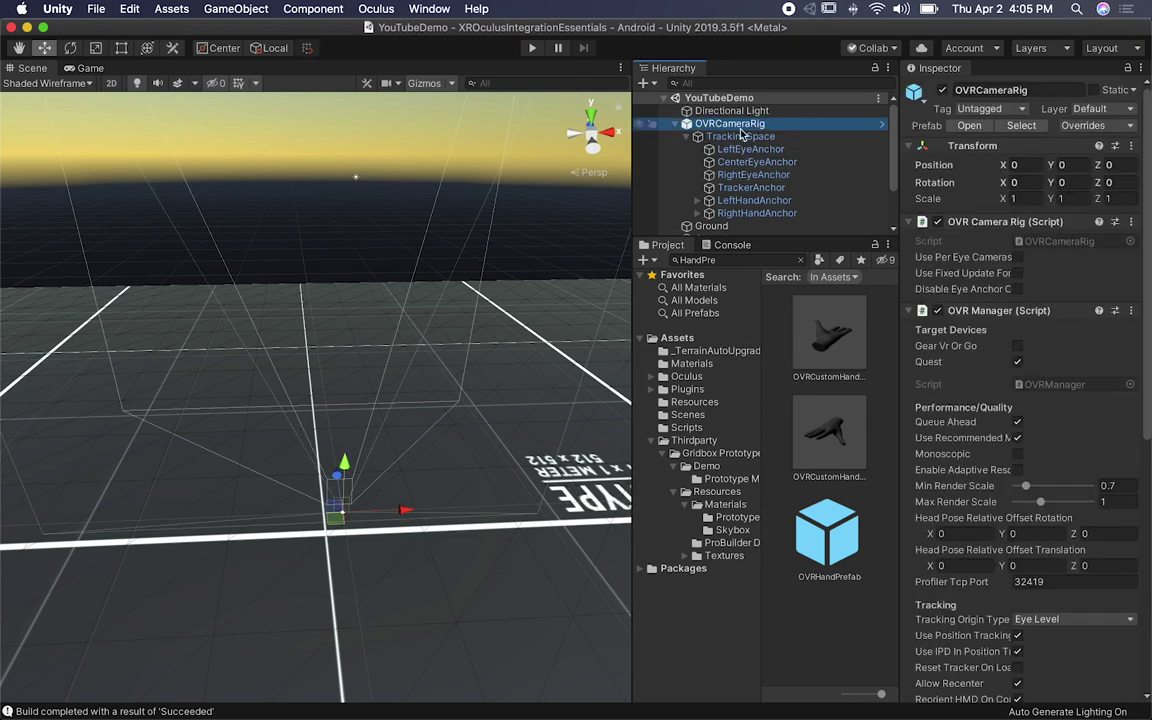
left_click(451, 83)
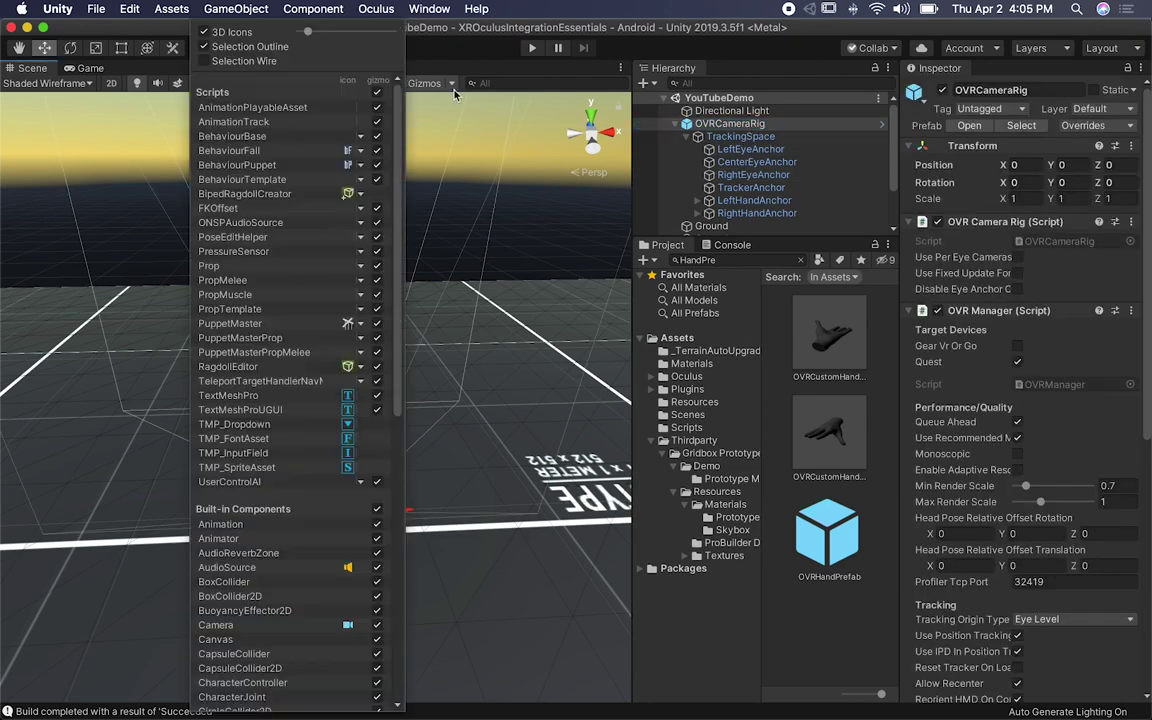
mouse_move(308, 31)
left_mouse_down()
mouse_move(285, 32)
mouse_move(322, 34)
left_mouse_up()
left_click(422, 35)
Step: Inspect the CenterEyeAnchor camera settings and expand LeftHandAnchor and RightHandAnchor in the rig's hierarchy
left_click(757, 161)
left_click(697, 201)
scroll(750, 195, "down", 3)
left_click(698, 152)
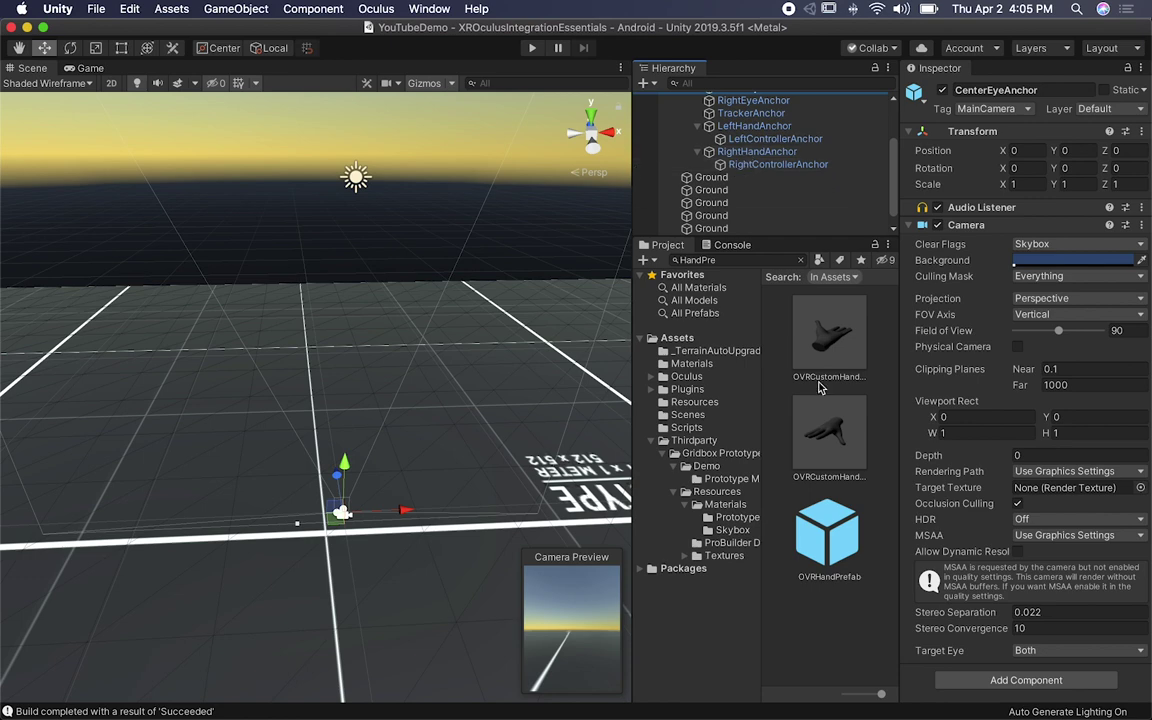
Step: Widen the hierarchy and project area and check the full name of the OVRCustomHandPrefab_L asset
left_click(830, 338)
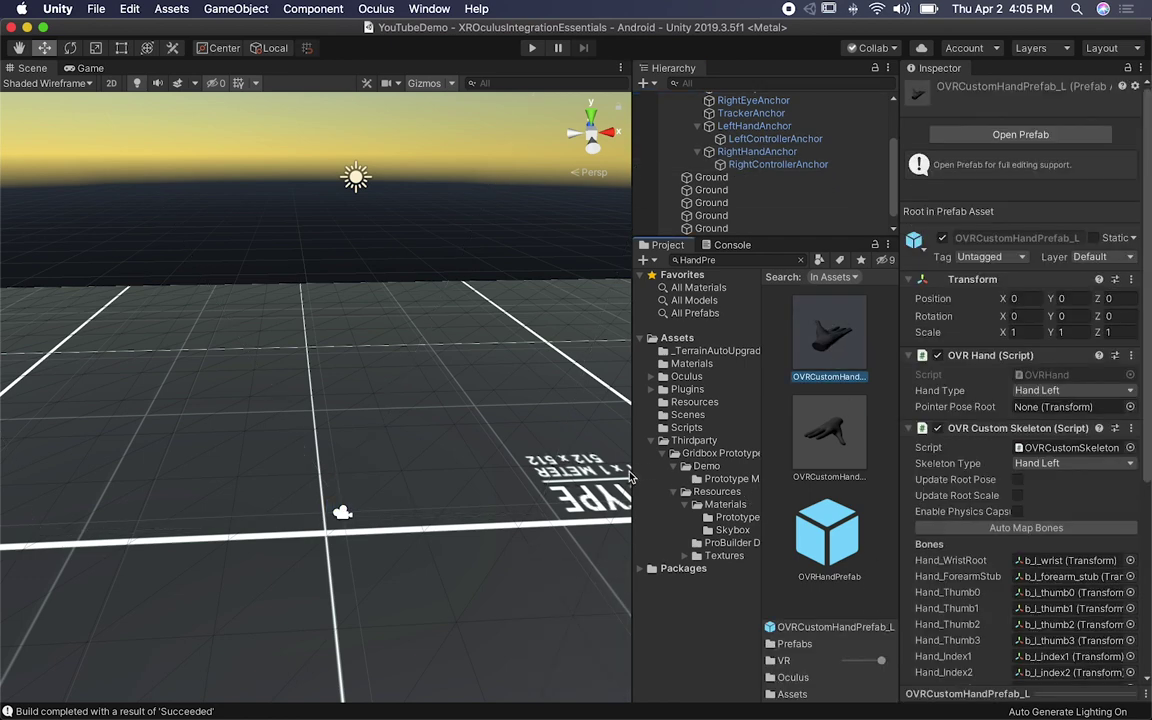
left_click_drag(633, 471, 515, 471)
left_click(745, 377)
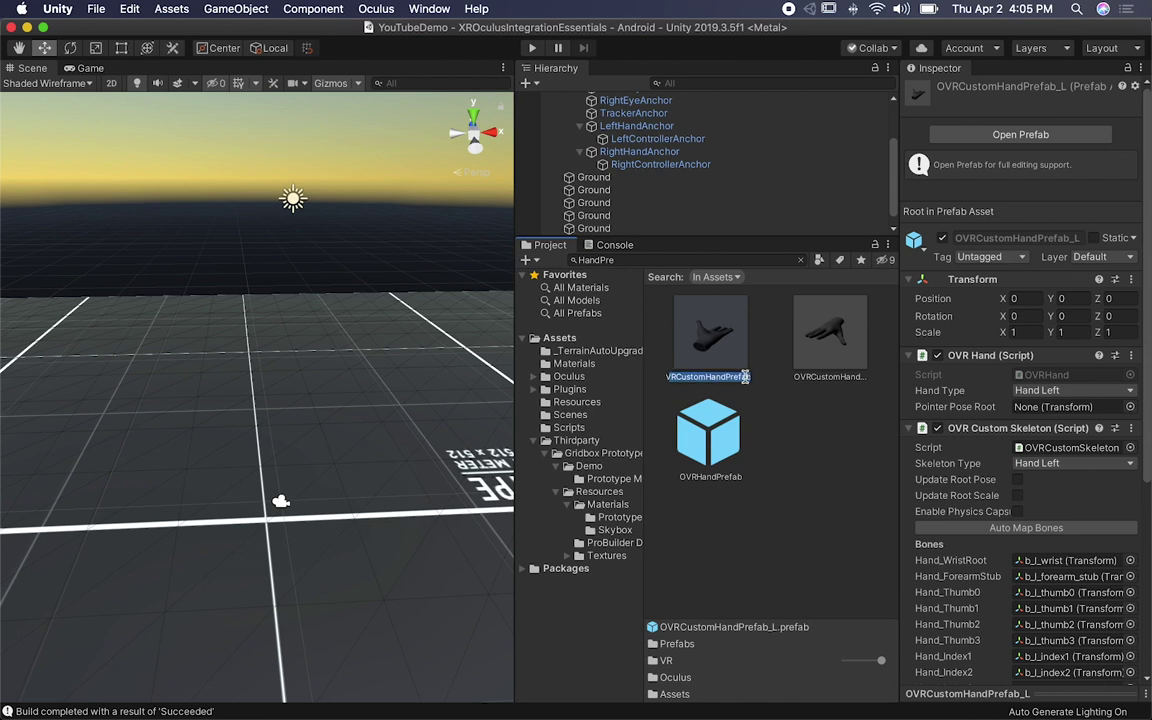
left_click(744, 382)
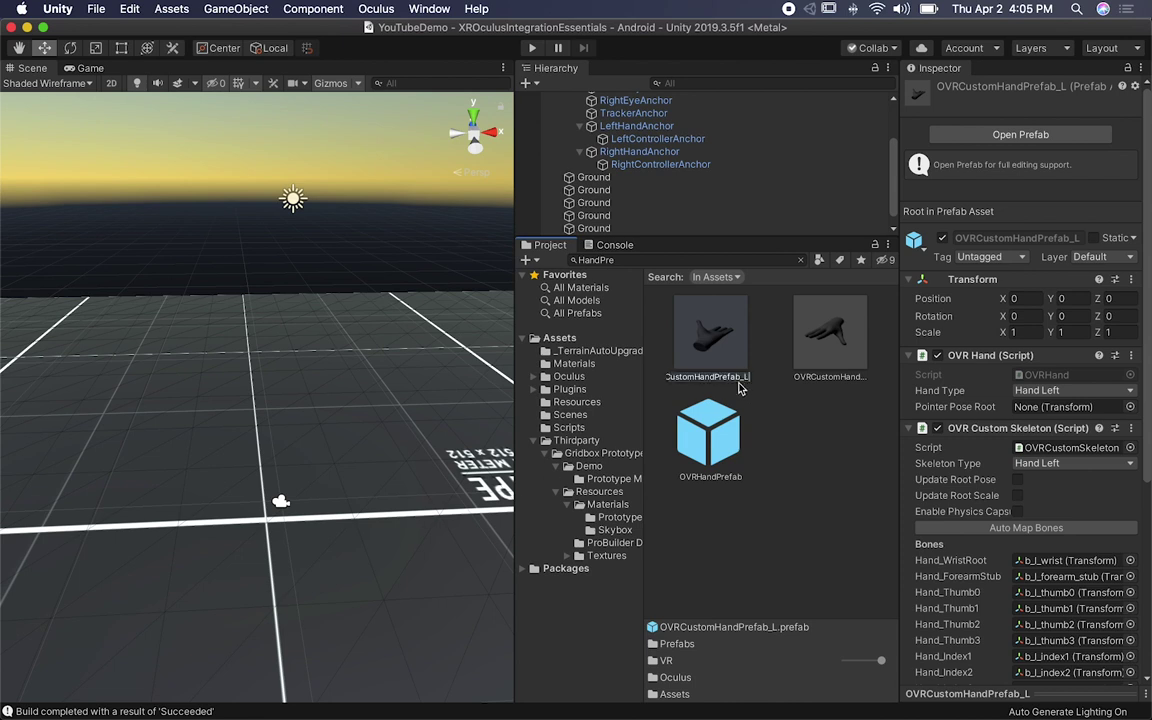
key("Return")
Step: Try to add OVRCustomHandPrefab_L under LeftHandAnchor, and unpack the OVRCameraRig prefab instance
left_click_drag(727, 357, 700, 132)
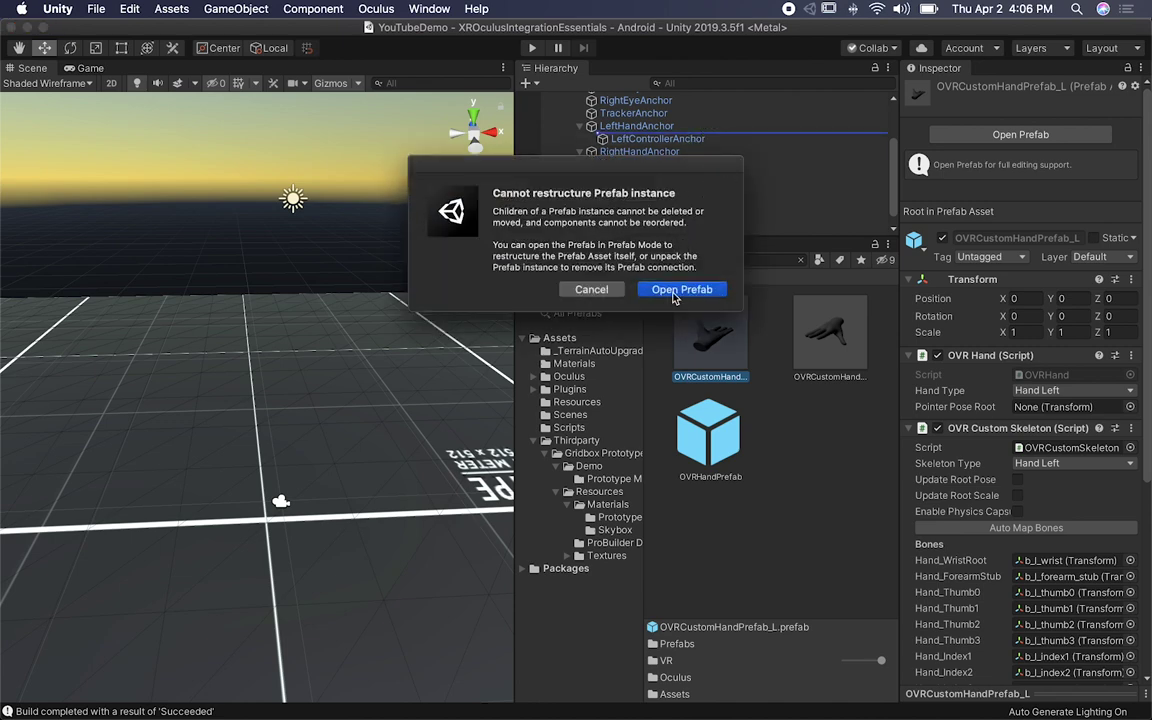
left_click(589, 292)
scroll(740, 188, "up", 3)
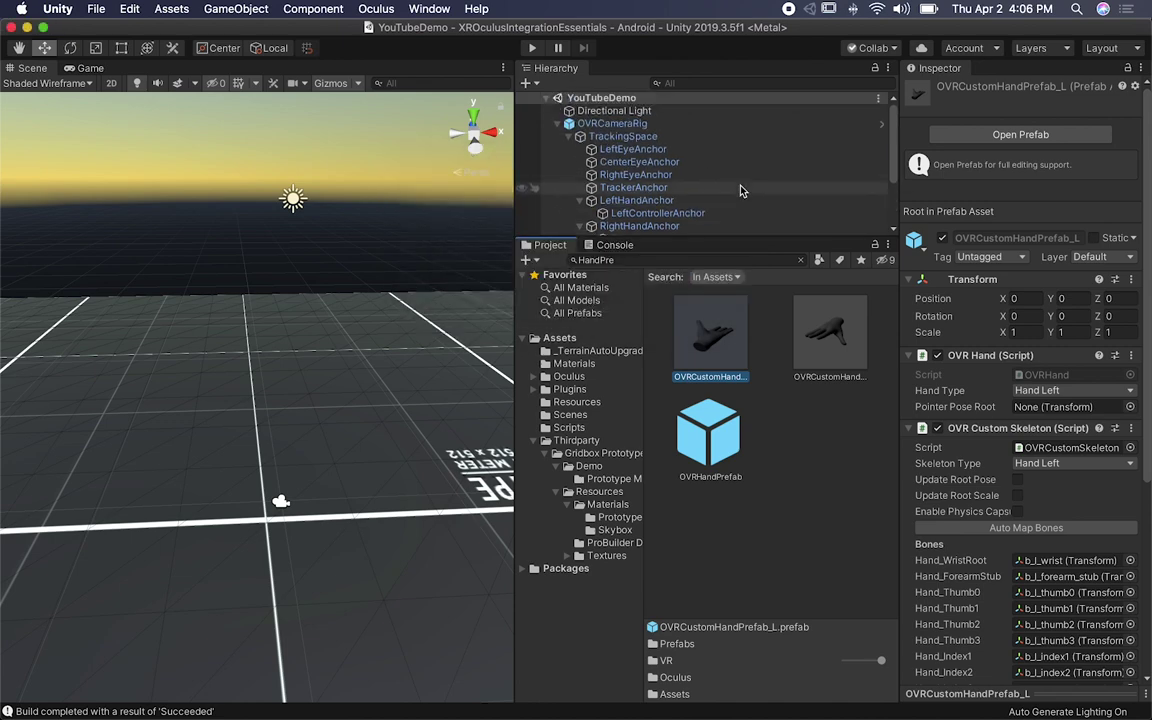
right_click(626, 125)
left_click(620, 124)
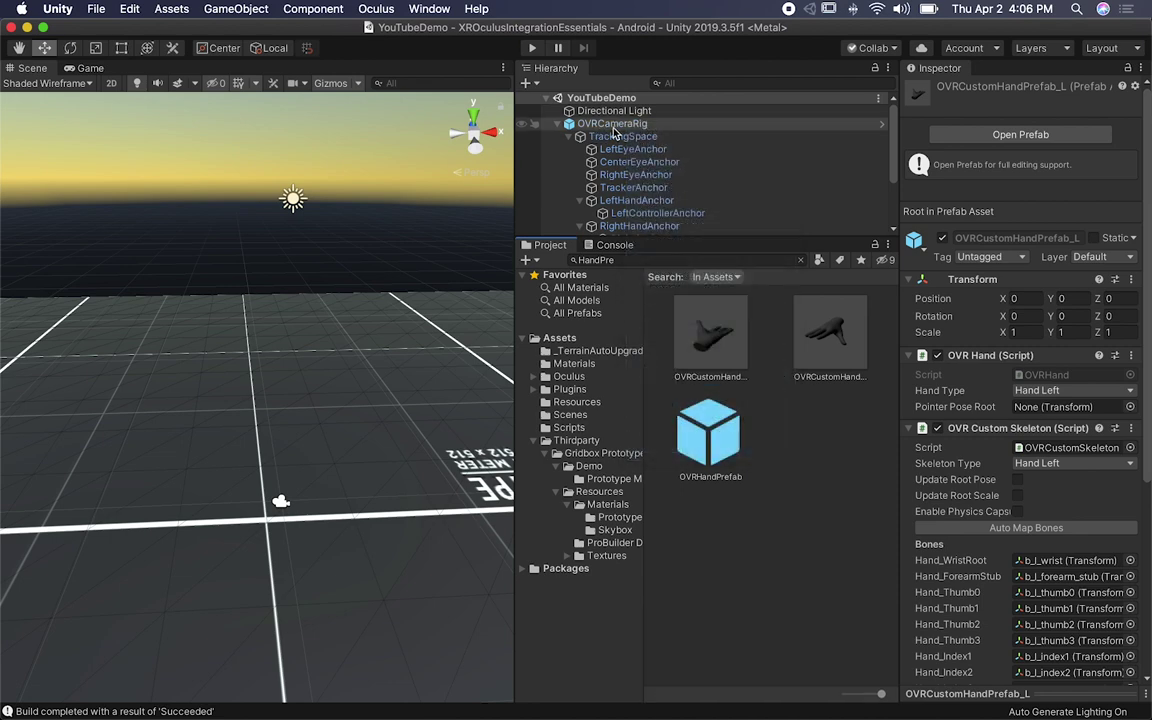
left_click(620, 124)
right_click(632, 124)
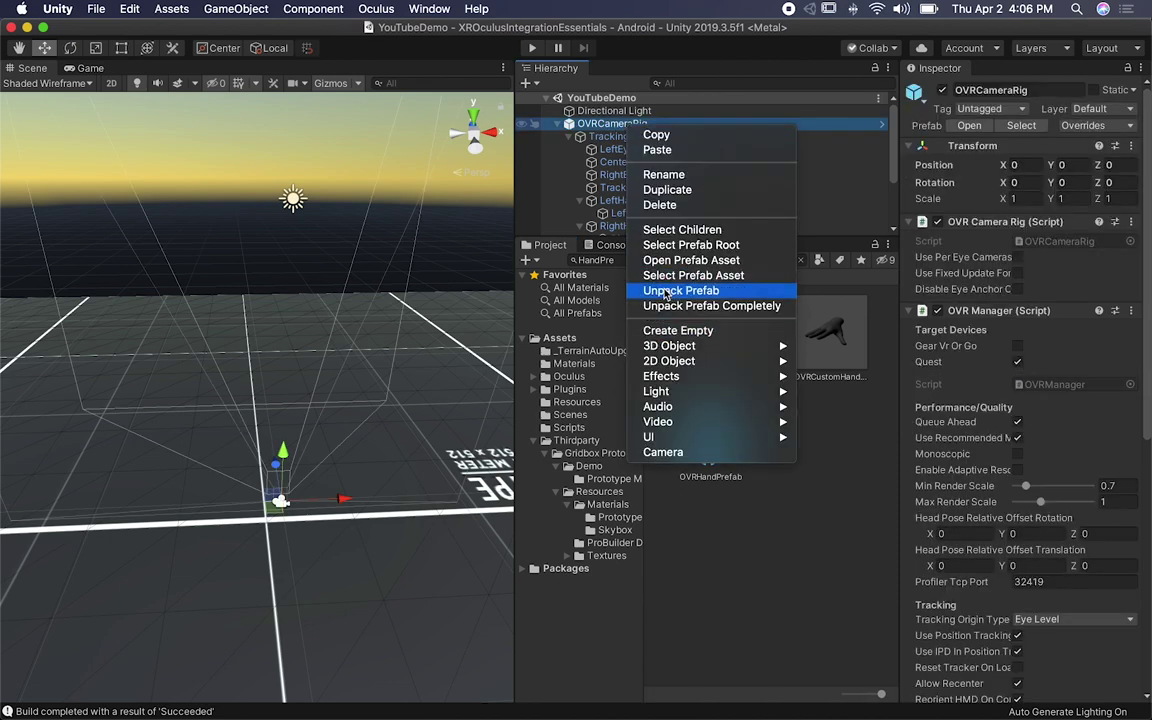
left_click(670, 290)
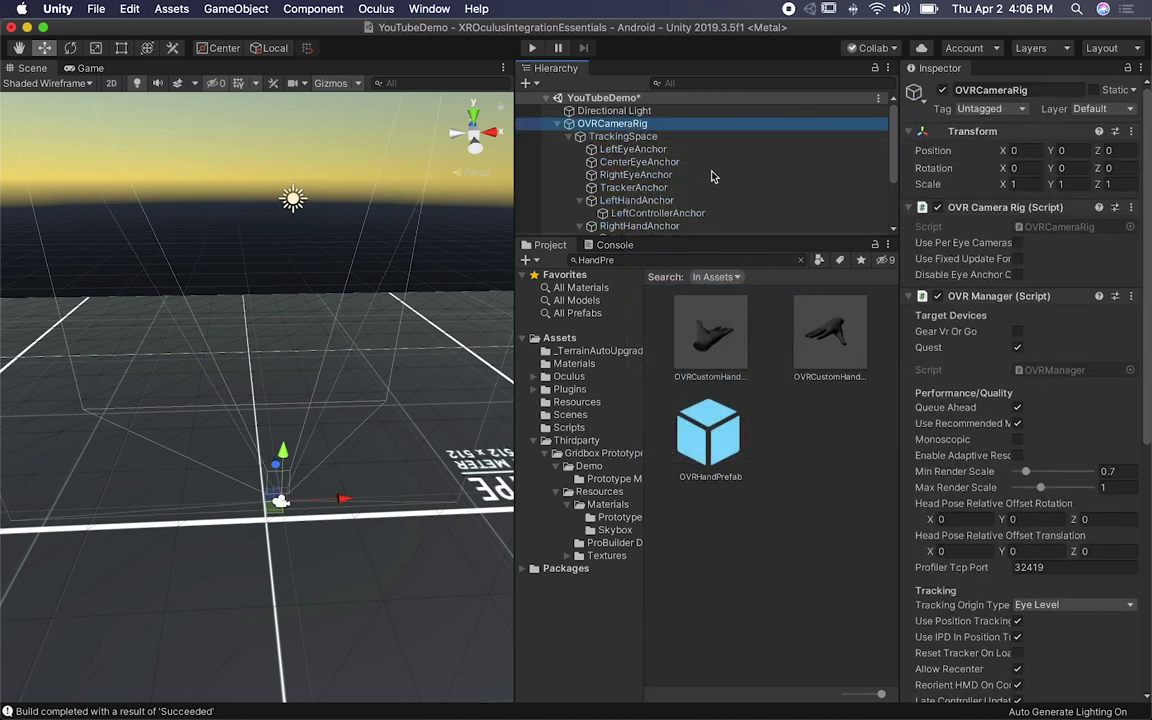
Step: Add OVRCustomHandPrefab_L as a child of LeftHandAnchor and OVRCustomHandPrefab_R as a child of RightHandAnchor
scroll(712, 176, "down", 1)
left_click_drag(710, 332, 673, 178)
left_click_drag(818, 344, 676, 139)
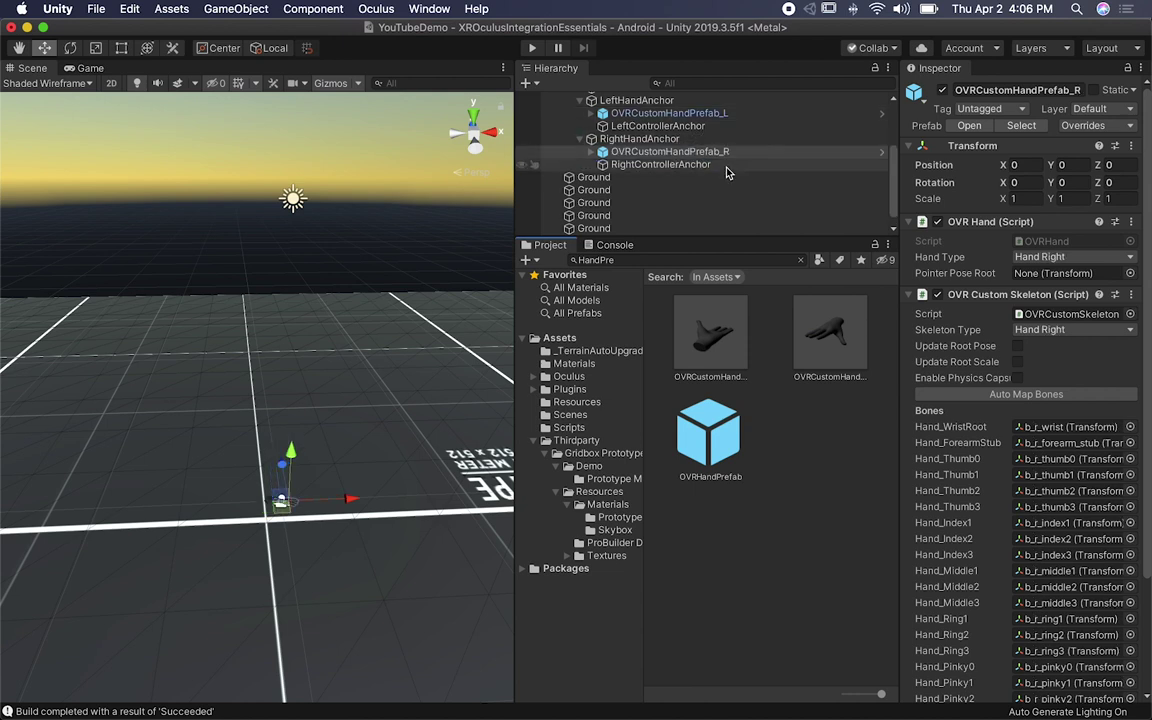
Step: Check the settings of both custom hand prefabs and examine the hand models up close in the scene
left_click(704, 115)
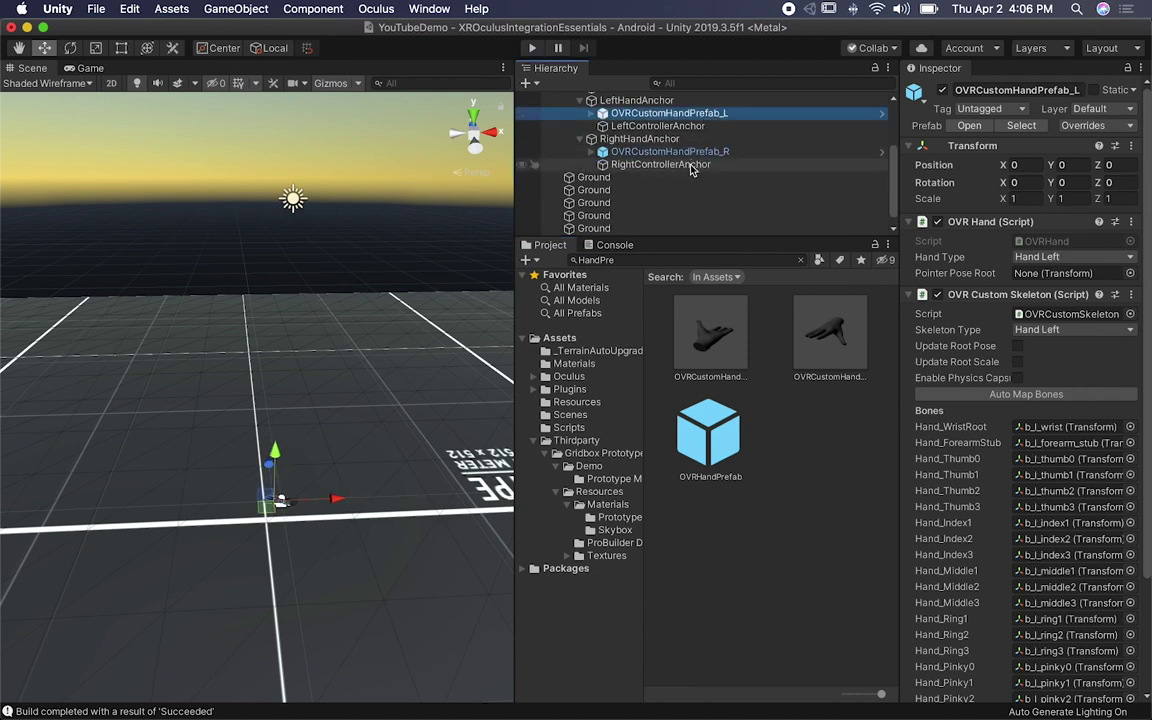
double_click(687, 152)
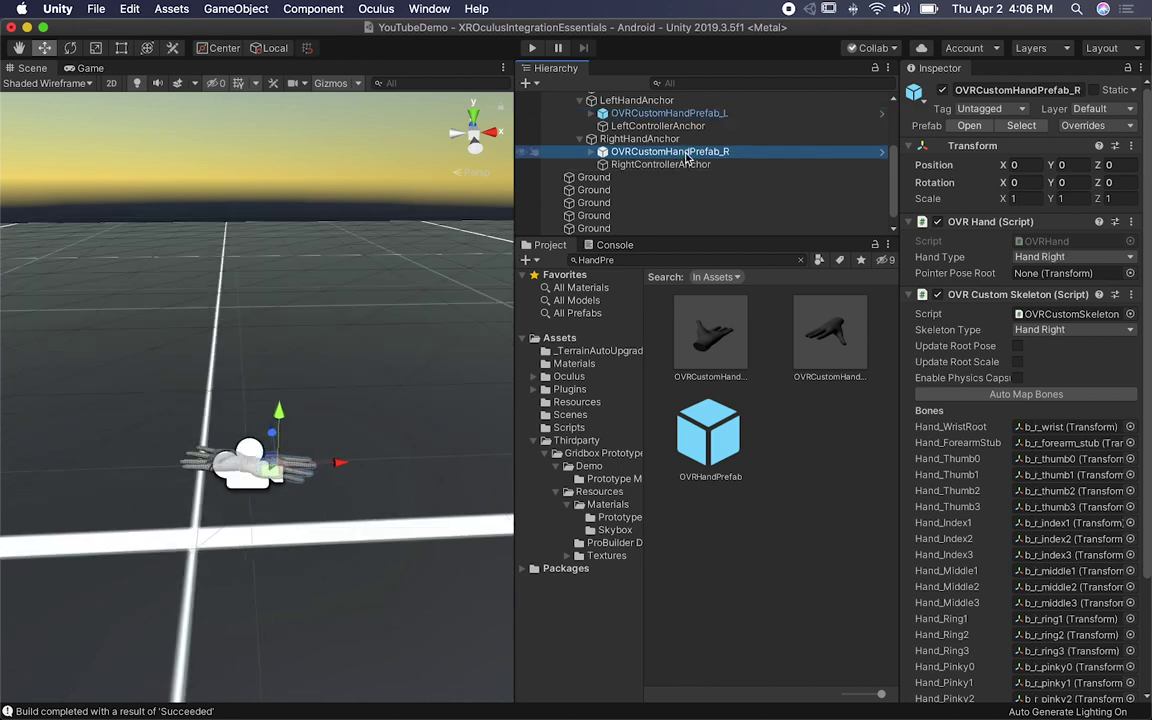
left_click_drag(342, 429, 208, 400, "alt")
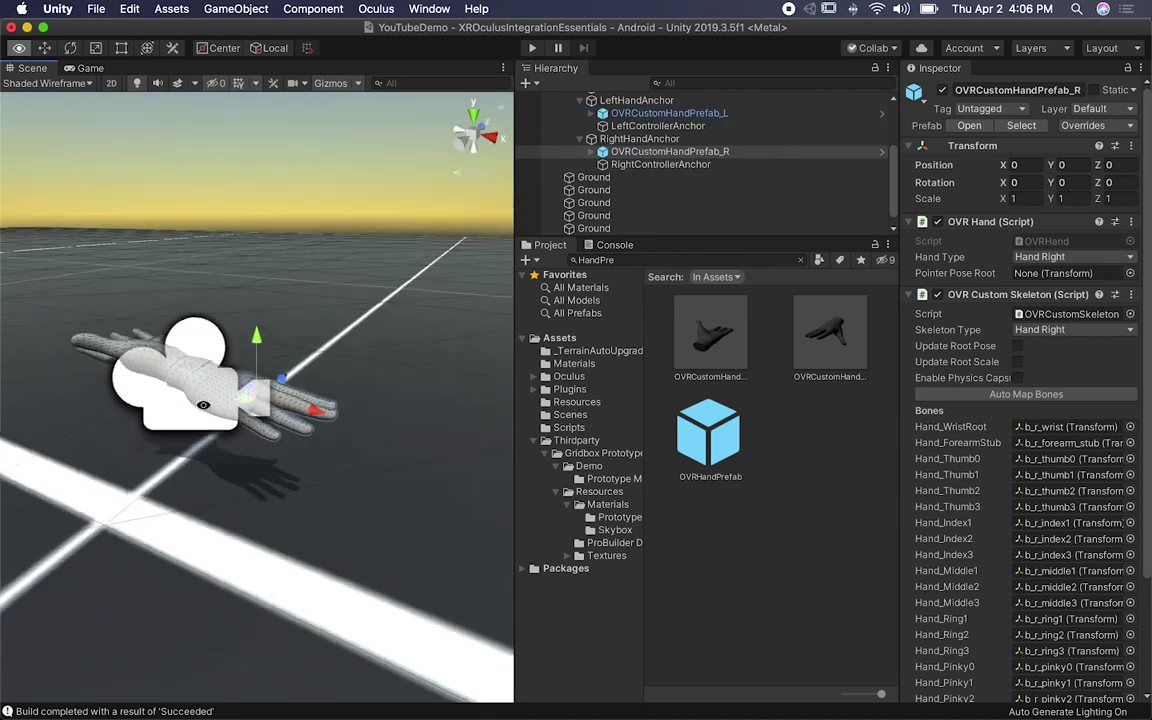
scroll(281, 476, "down", 5)
scroll(281, 476, "up", 6)
scroll(282, 476, "down", 3)
scroll(282, 476, "up", 3)
scroll(283, 476, "down", 4)
Step: Delete five of the six Ground planes, keeping only the middle one of the nearer row
left_click(280, 540)
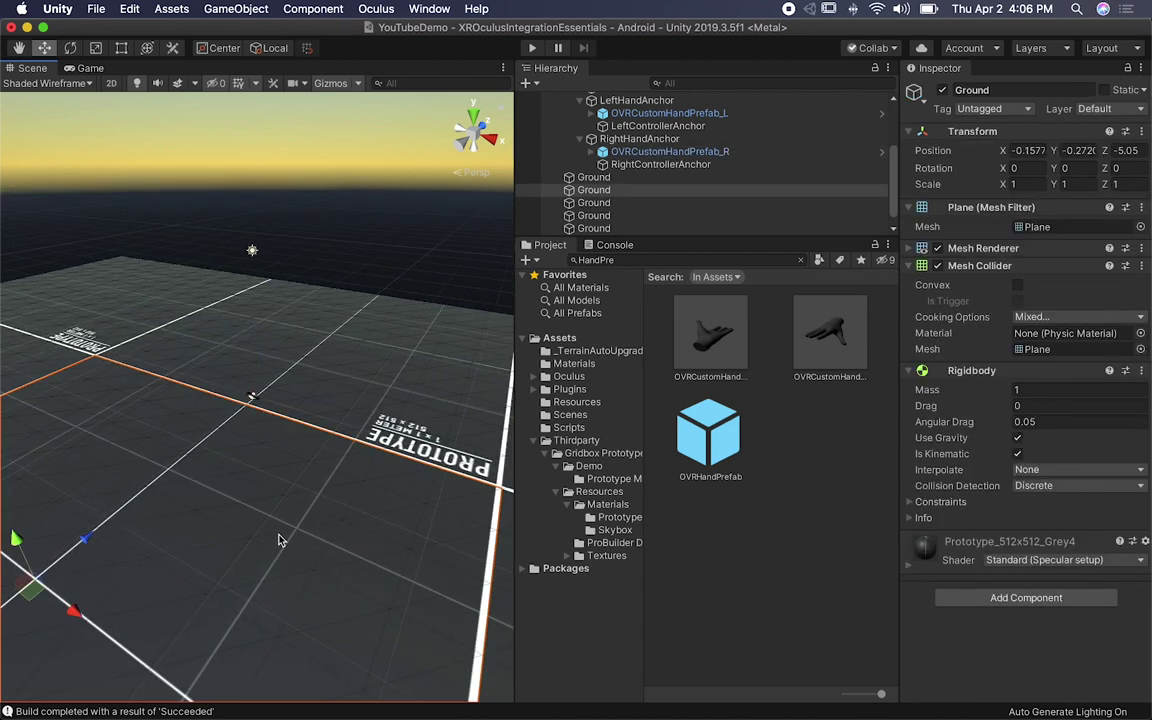
scroll(280, 540, "down", 3)
left_click(334, 398, "shift")
left_click(384, 493, "shift")
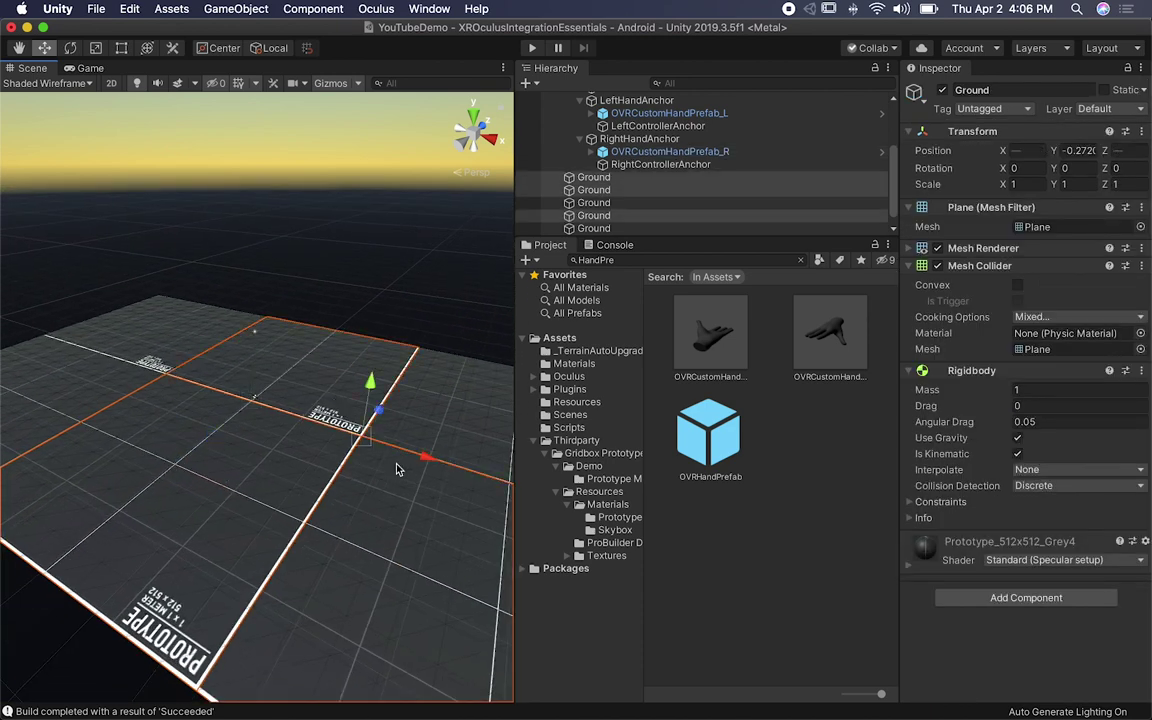
left_click(437, 420)
key("Delete")
left_click(387, 516)
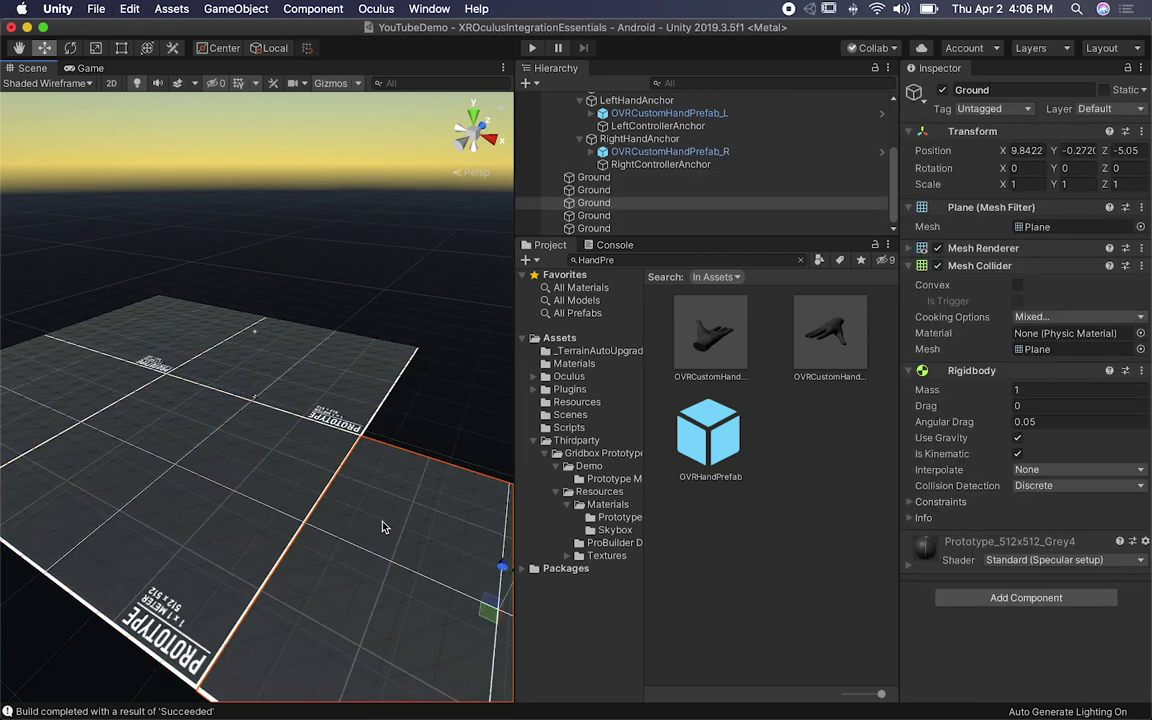
key("Delete")
left_click(66, 410)
key("Delete")
left_click(338, 398)
key("Delete")
Step: Set the remaining Ground plane's position to 0 on X, Y and Z
left_click(227, 495)
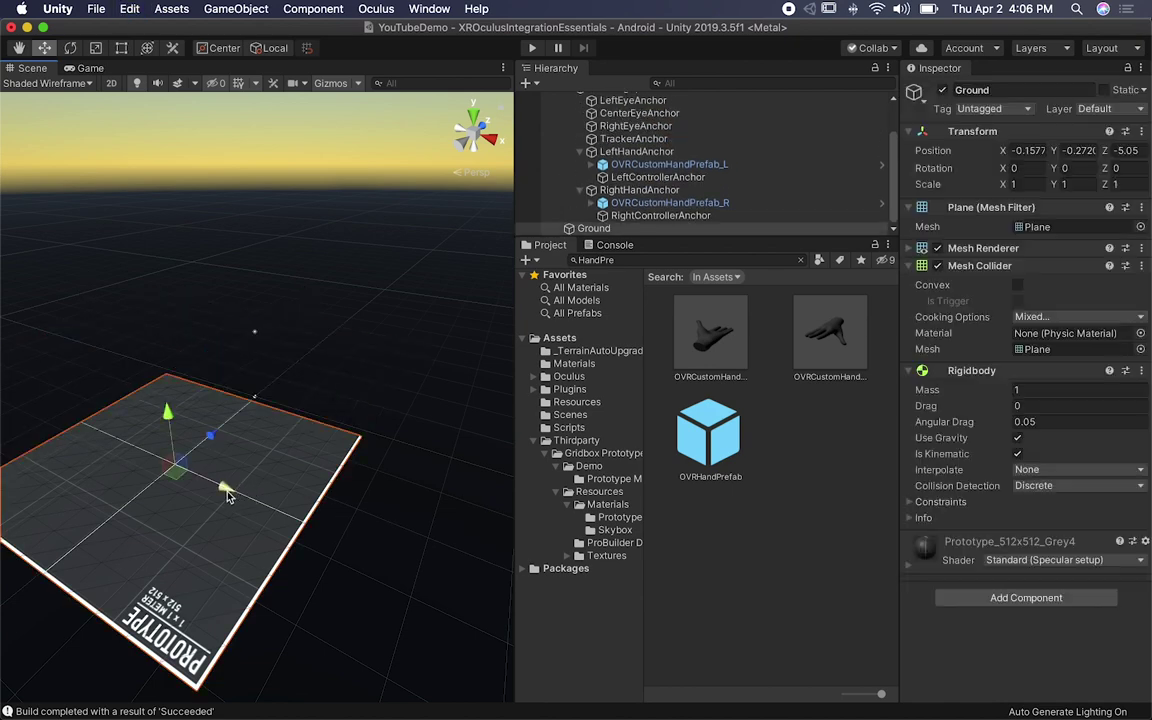
left_click(1040, 150)
type("0")
key("Tab")
type("0")
key("Tab")
type("0")
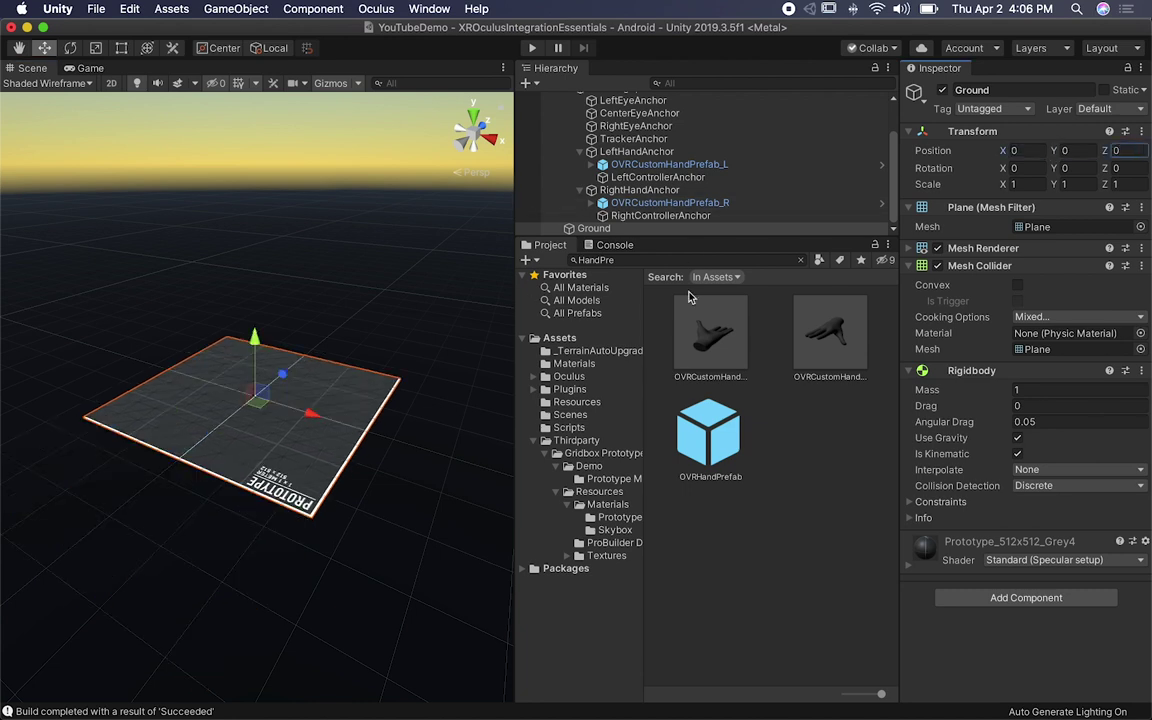
Step: Set the Ground plane's scale to 0.25 on X, Y and Z
left_click(1020, 184)
type("0.2")
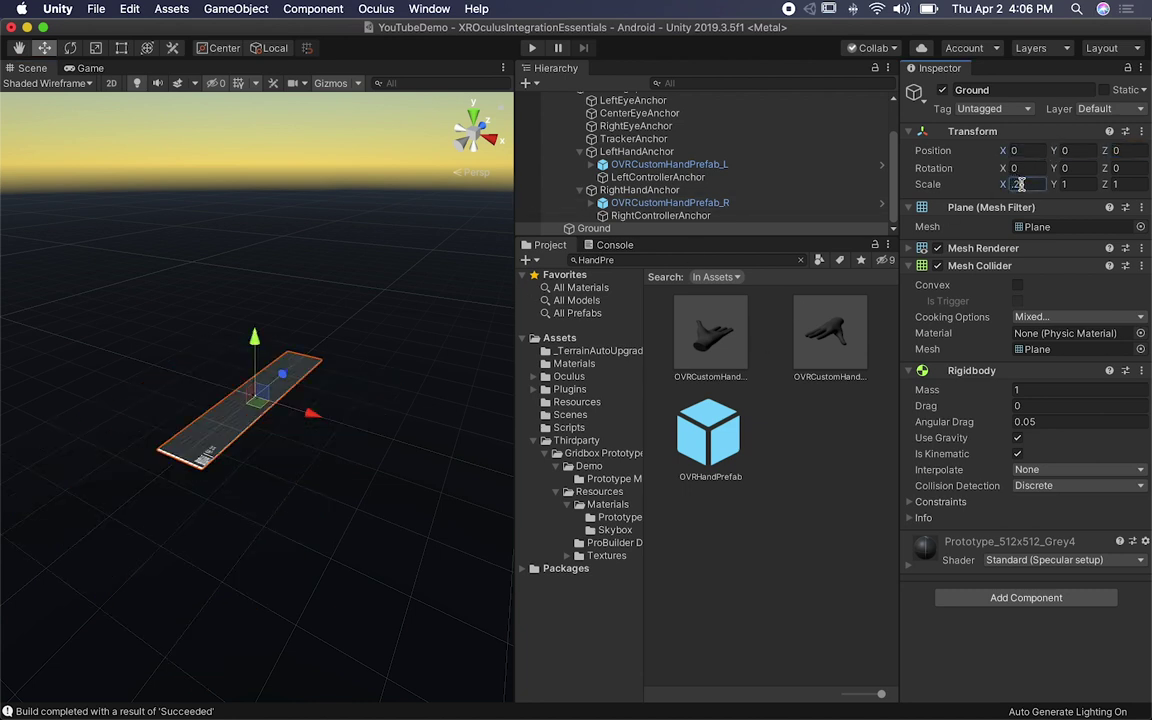
type("5")
key("Tab")
type(".25")
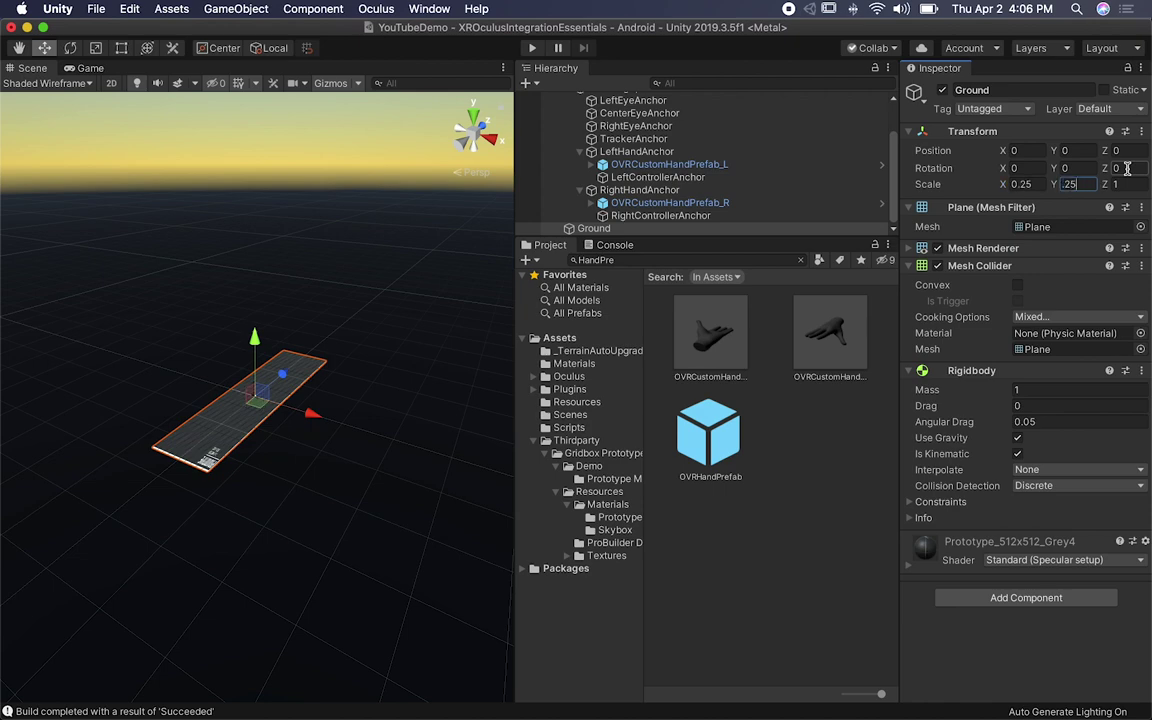
key("Tab")
type(".25")
key("Return")
scroll(268, 400, "up", 8)
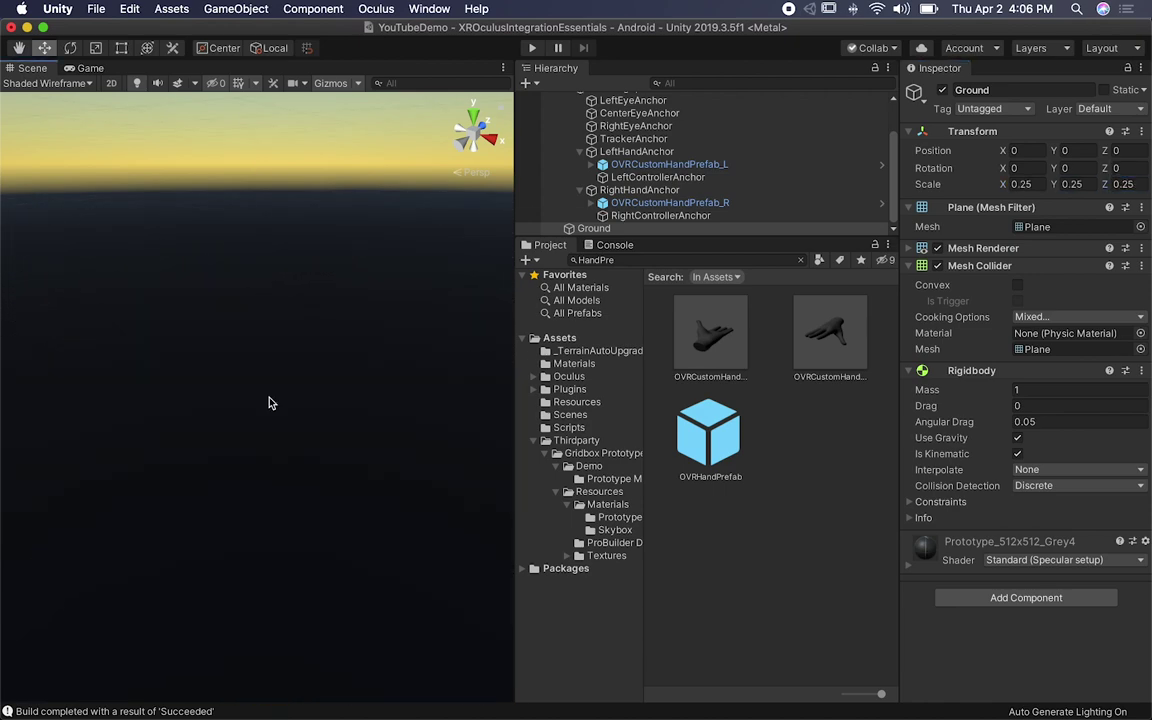
Step: Set the Ground plane's scale to 0.2 on X, Y and Z
scroll(268, 403, "down", 5)
left_click(1028, 185)
key("BackSpace")
type(".2")
key("Tab")
type(".2")
key("Tab")
type(".2")
left_click_drag(394, 356, 201, 480, "alt")
scroll(201, 480, "down", 5)
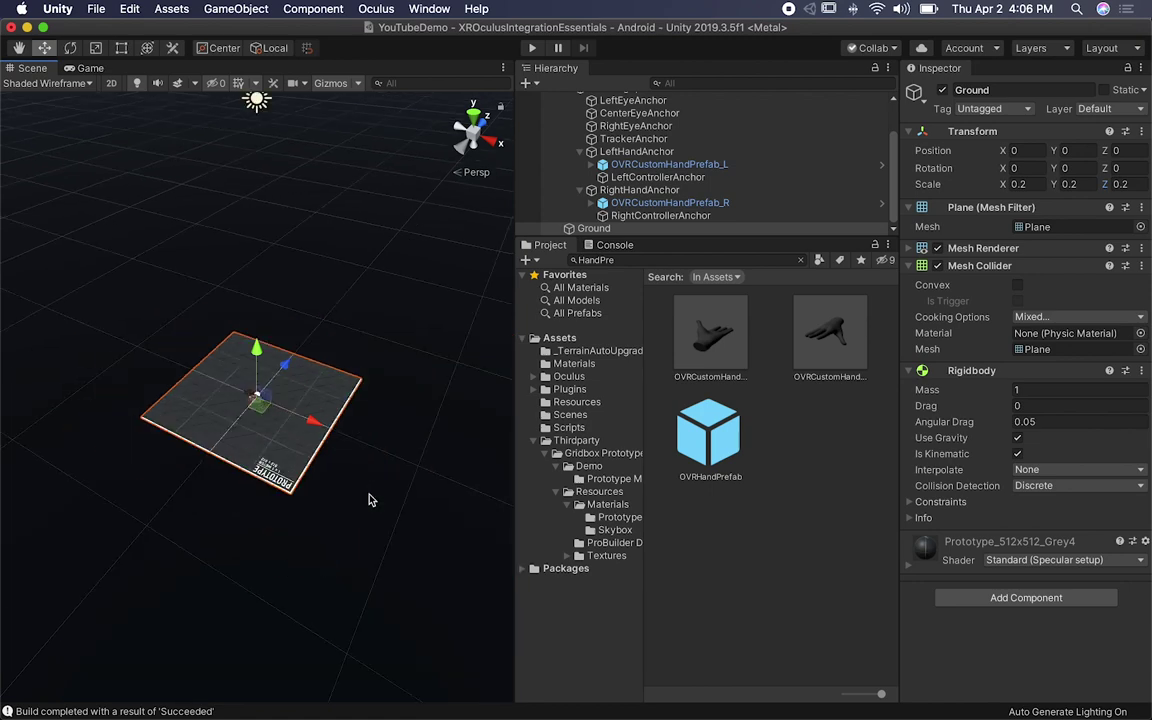
Step: Duplicate the Ground plane and place the copy edge to edge on its negative X side, at X -2
key("super+d")
key("w")
left_click_drag(296, 432, 120, 420)
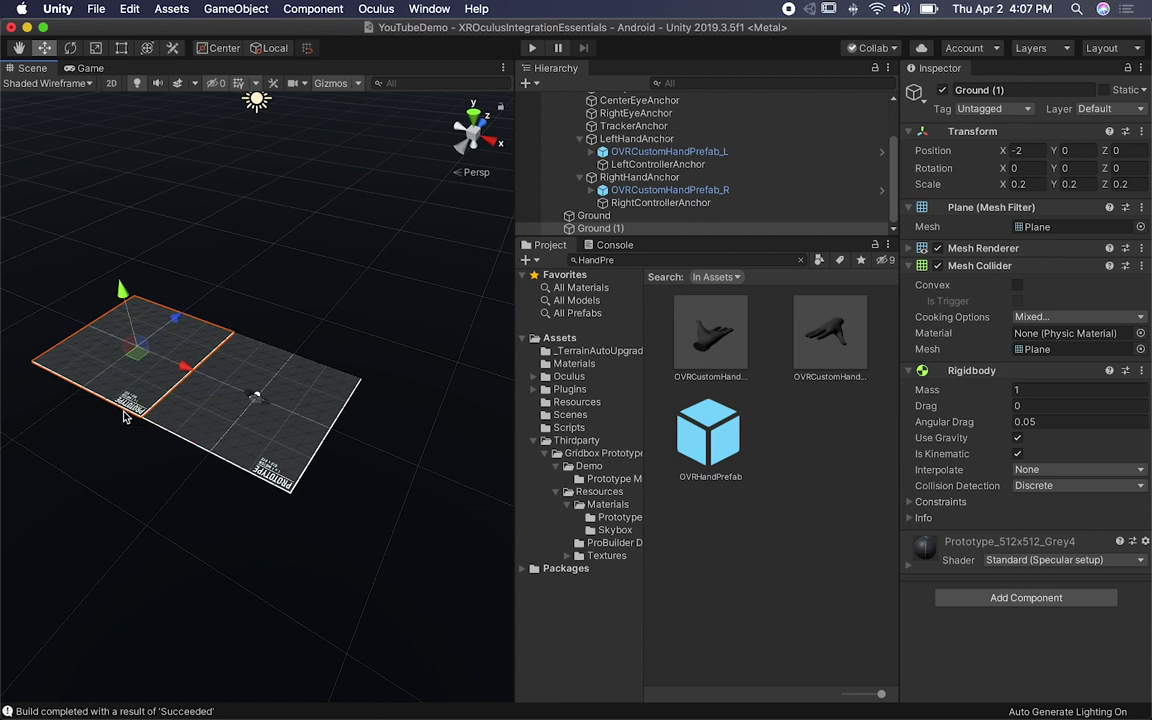
key("v")
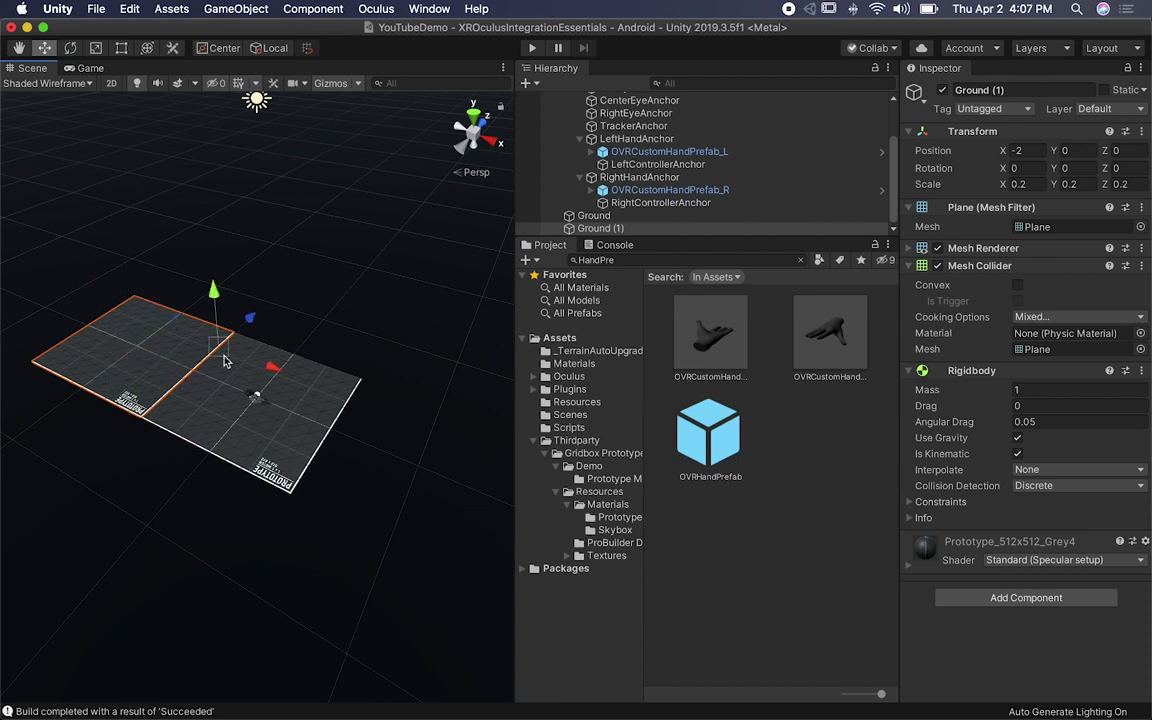
scroll(226, 362, "up", 1)
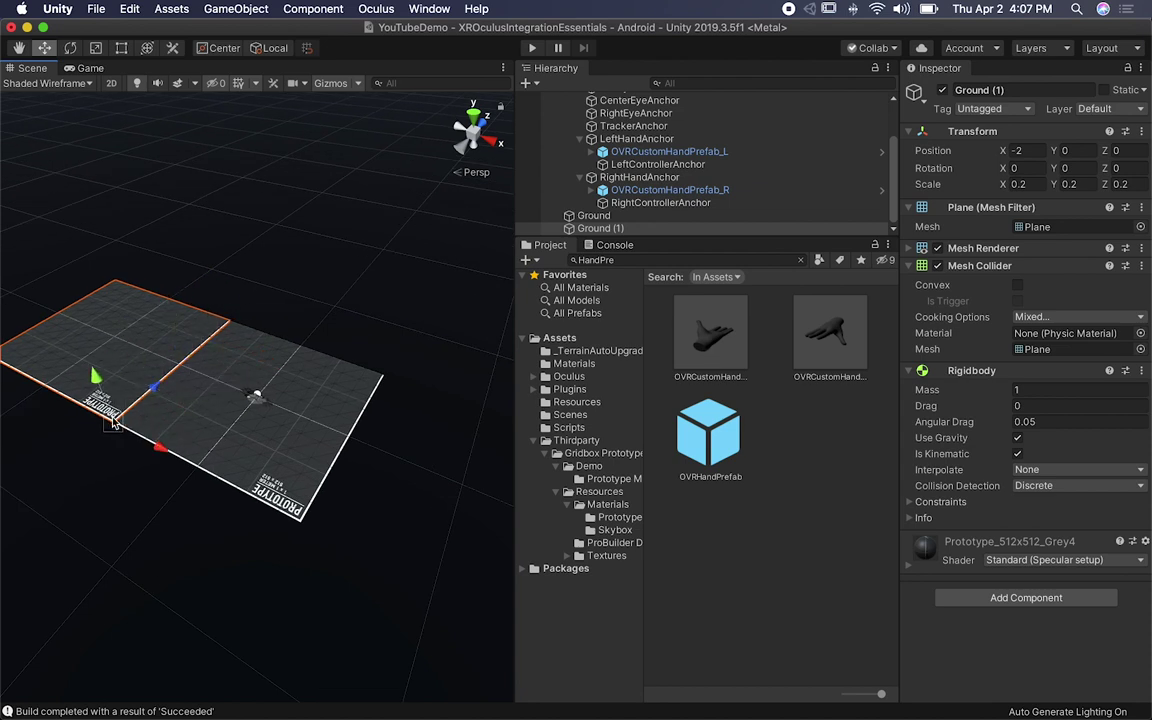
Step: Duplicate the center Ground plane and vertex-snap the copy against its positive X edge
left_click(254, 410)
key("super+d")
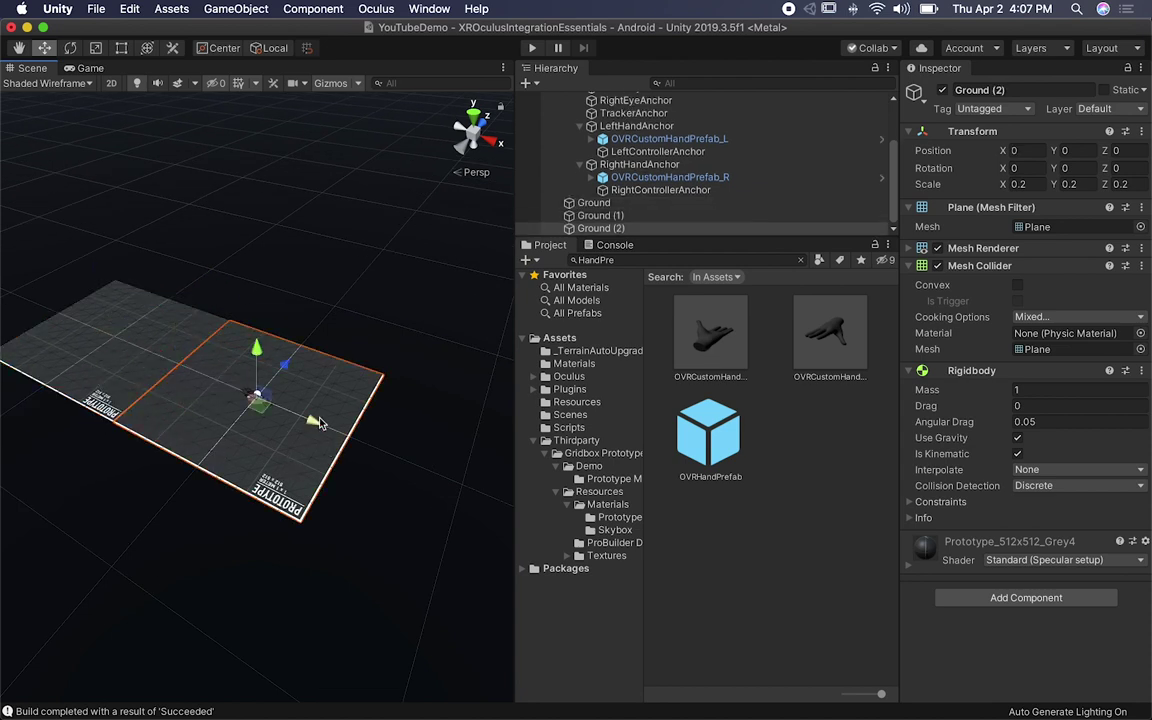
left_click_drag(314, 420, 427, 468)
key("v")
left_click_drag(234, 489, 305, 527)
Step: Duplicate the row of three Ground planes and vertex-snap the copies along the row's positive Z edge
left_click(332, 424, "shift")
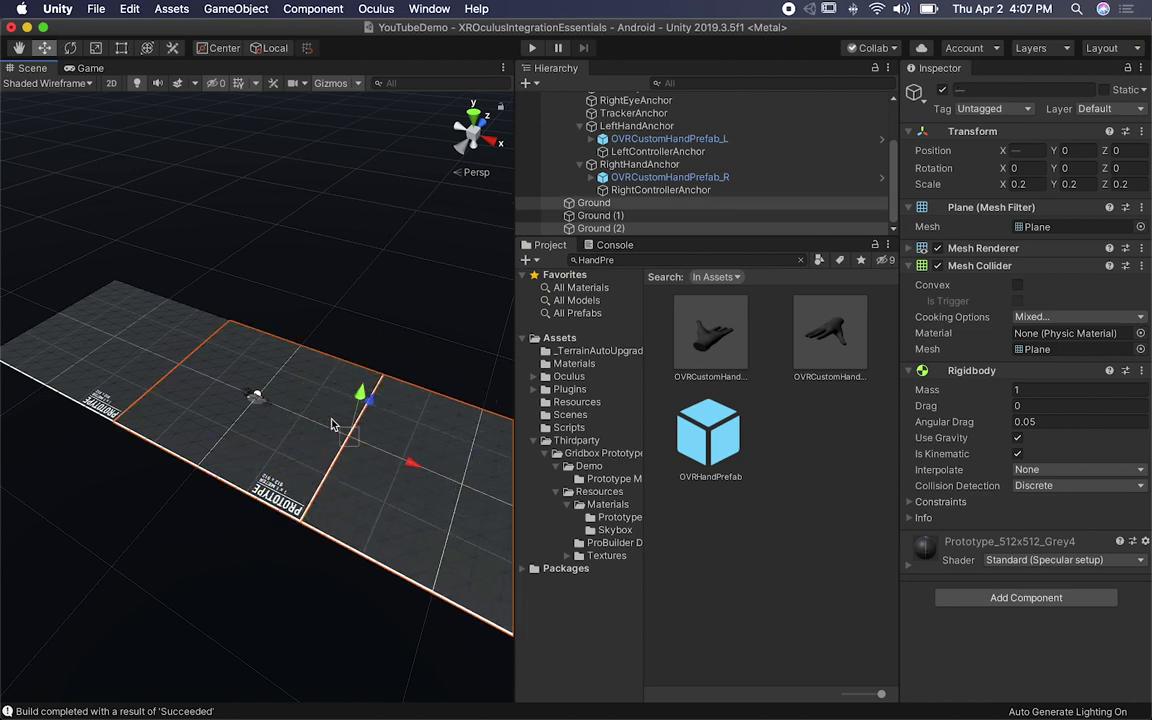
left_click(156, 370, "shift")
key("super+d")
left_click_drag(277, 364, 366, 274)
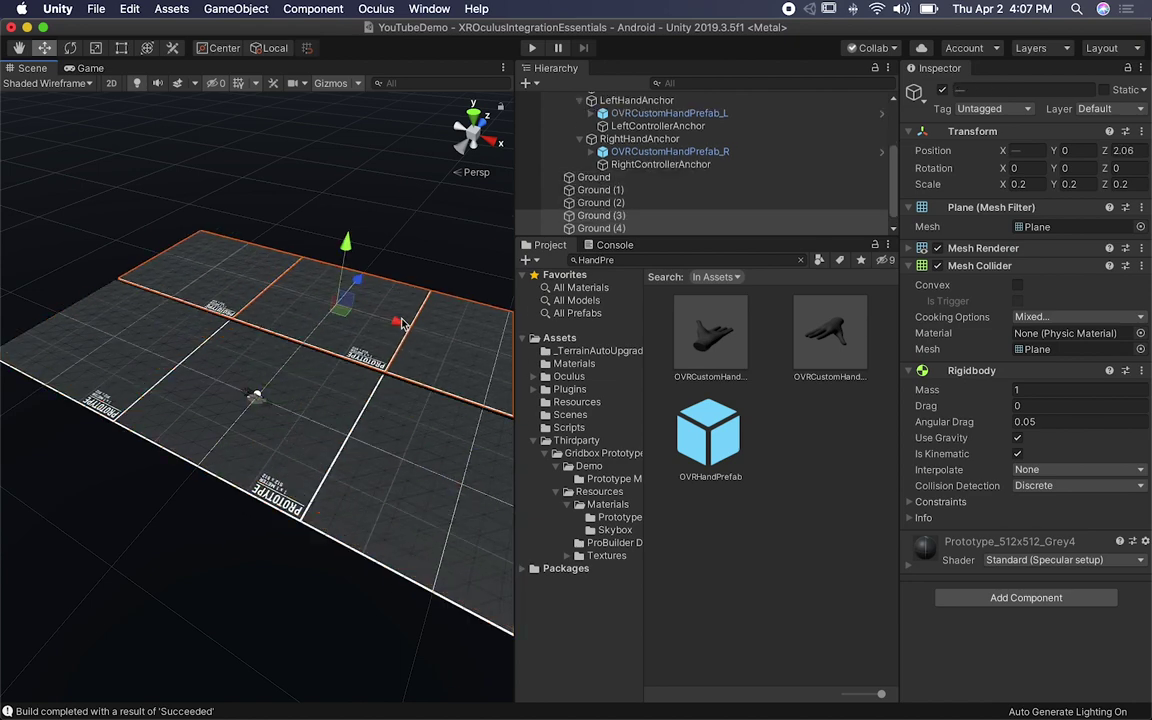
scroll(405, 355, "down", 3)
key("v")
left_click_drag(501, 431, 500, 434)
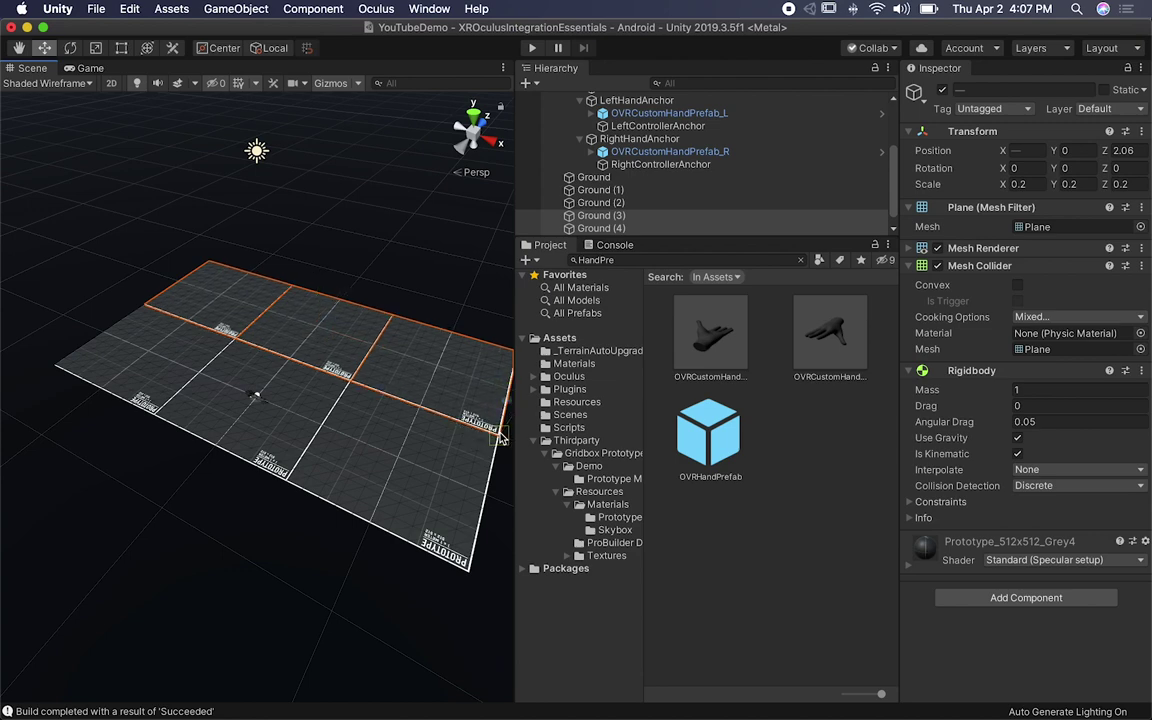
Step: Duplicate the original row of three Ground planes and vertex-snap the copies along its other edge, at Z -2
left_click(386, 484)
left_click(262, 448, "shift")
left_click(162, 373, "shift")
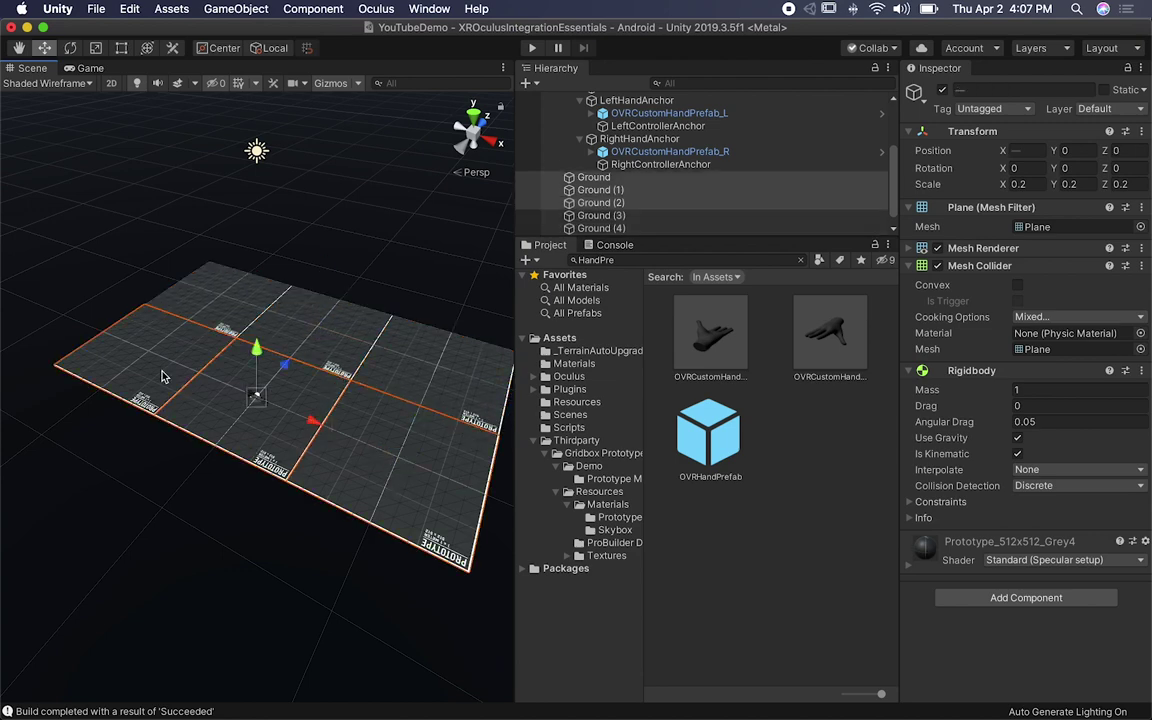
key("super+d")
left_click_drag(285, 364, 228, 436)
key("v")
left_click_drag(483, 518, 465, 570)
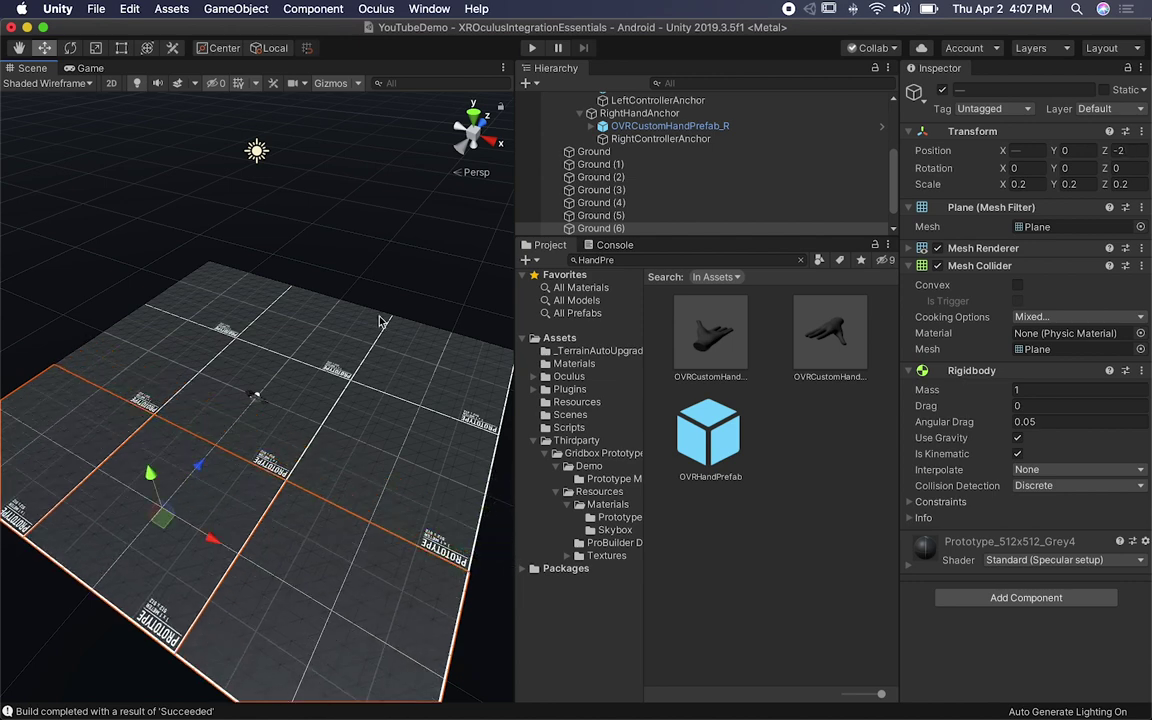
left_click(368, 287)
scroll(368, 287, "up", 5)
scroll(367, 288, "down", 5)
left_click_drag(367, 288, 280, 250, "alt")
left_click_drag(332, 311, 500, 290, "alt")
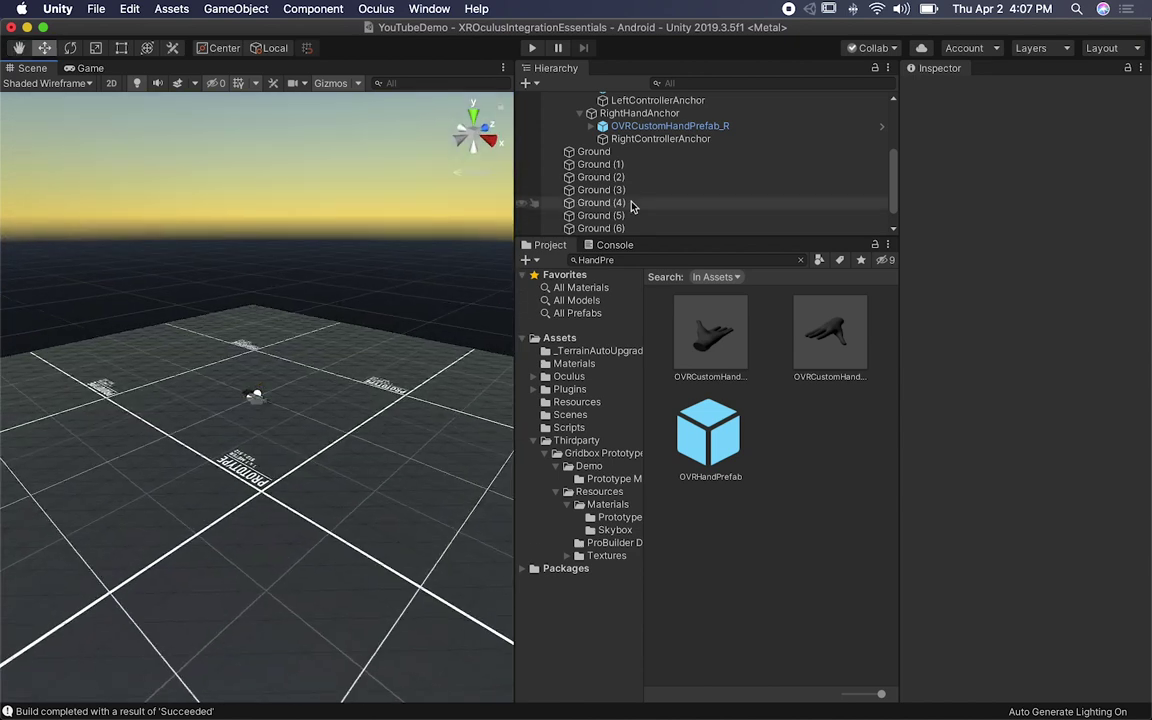
Step: Rename all nine floor planes to Ground in one go and collapse the OVRCameraRig hierarchy
left_click(670, 153)
scroll(672, 160, "down", 1)
left_click(620, 229, "shift")
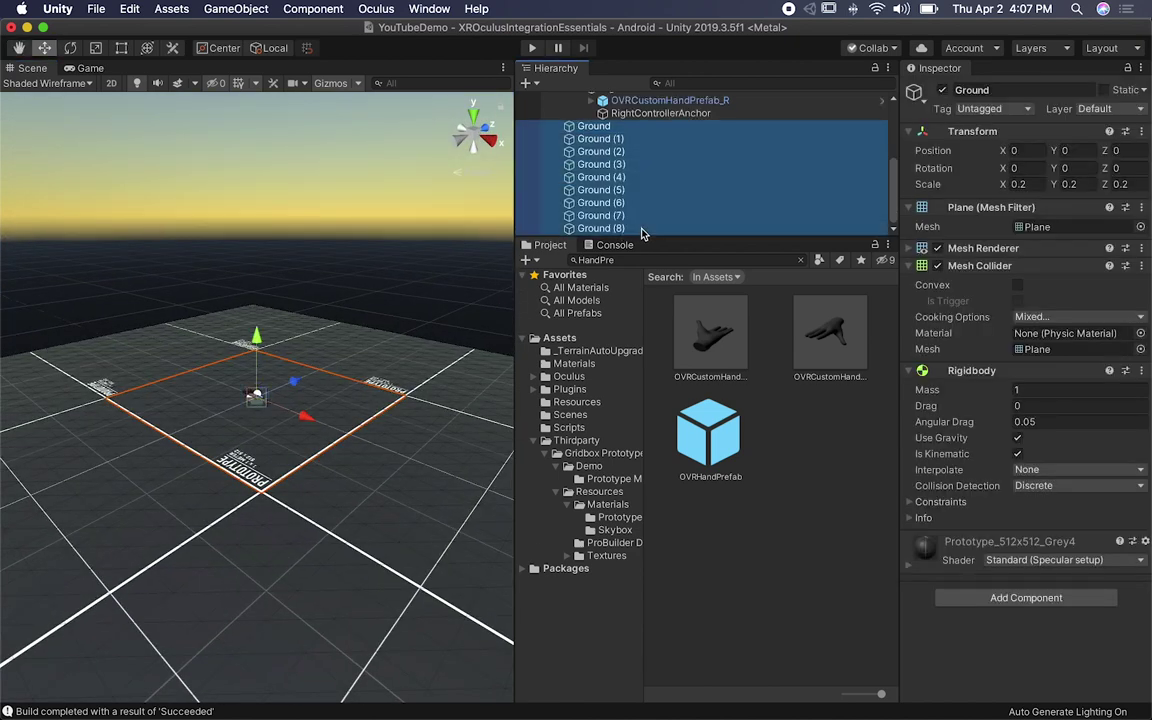
left_click(985, 89)
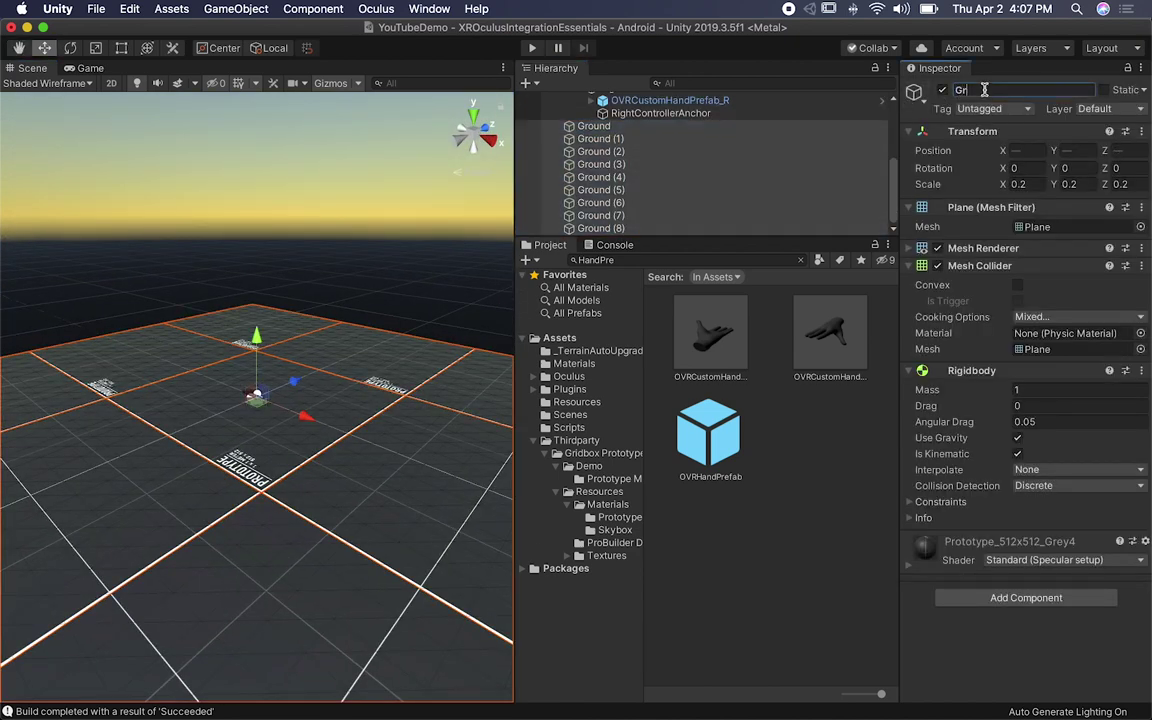
scroll(701, 154, "up", 5)
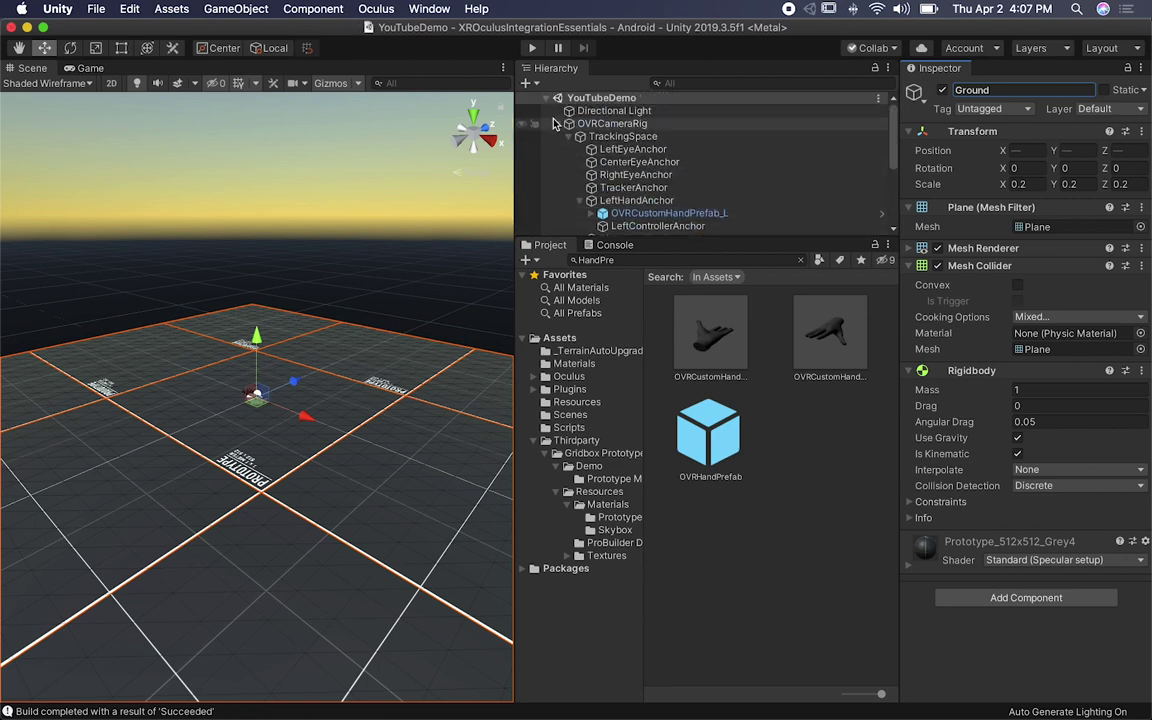
left_click(570, 124)
left_click(563, 124)
scroll(651, 206, "down", 1)
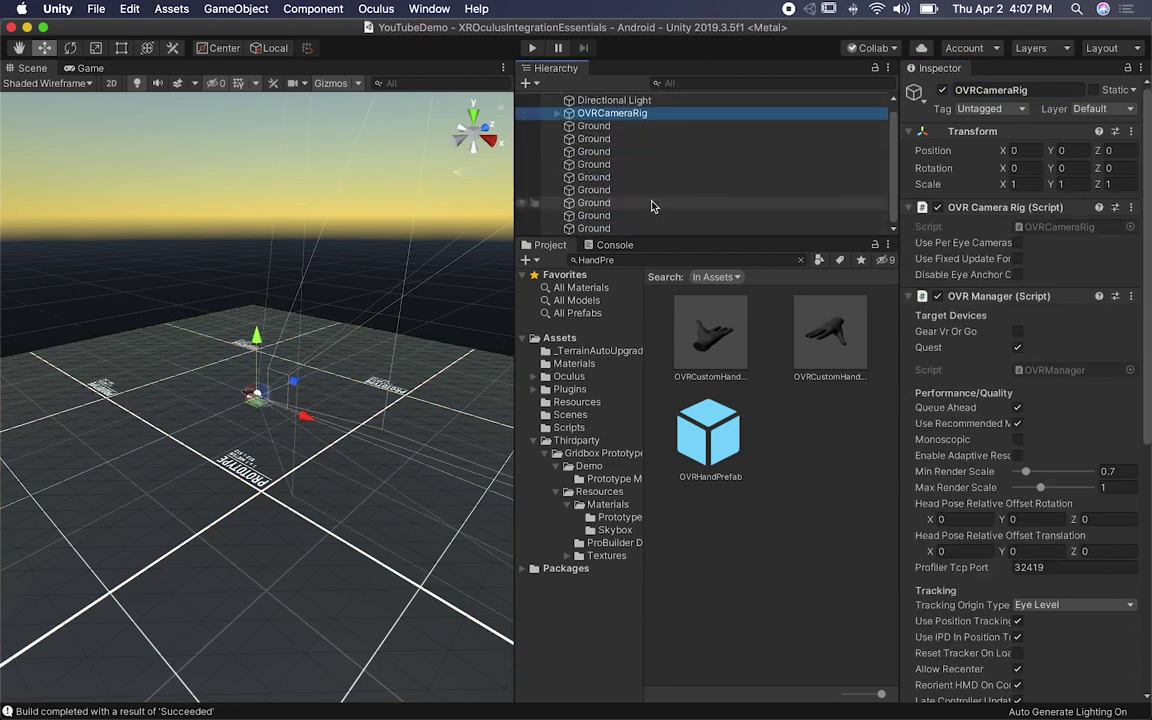
Step: Examine the left custom hand prefab up close against the floor planes
left_click(628, 229)
scroll(434, 360, "up", 5)
scroll(434, 360, "down", 3)
left_click_drag(284, 476, 314, 486, "alt")
right_click_drag(314, 485, 243, 350)
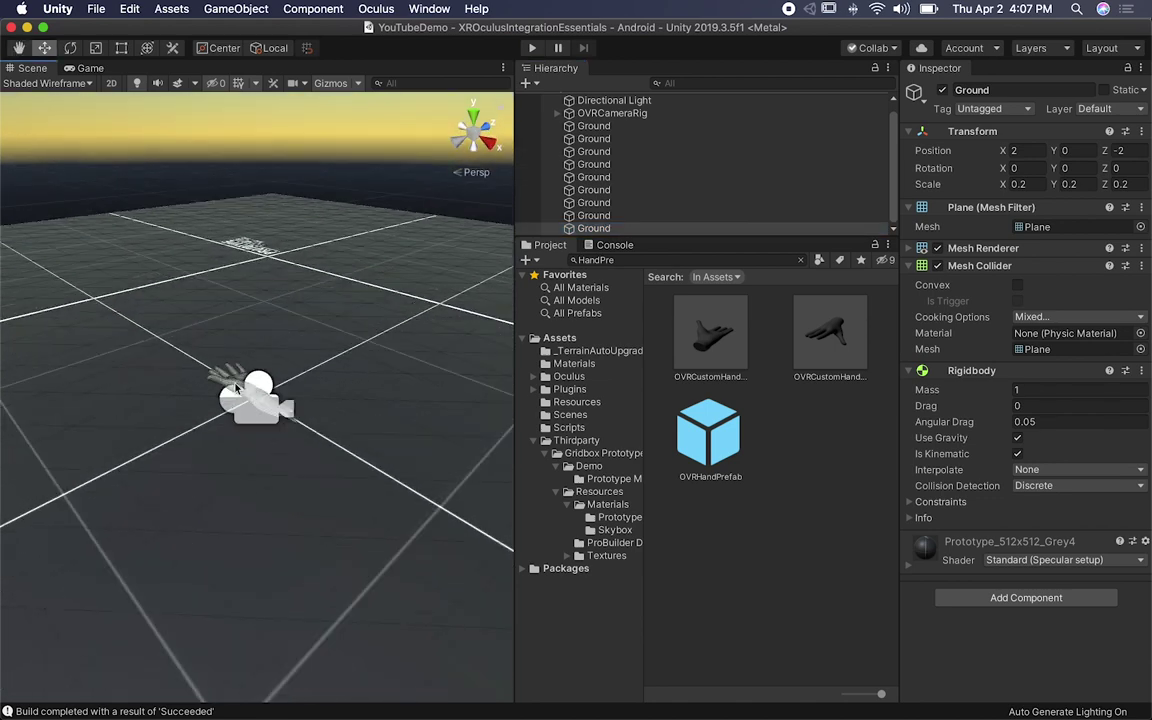
left_click(218, 383)
scroll(272, 338, "up", 5)
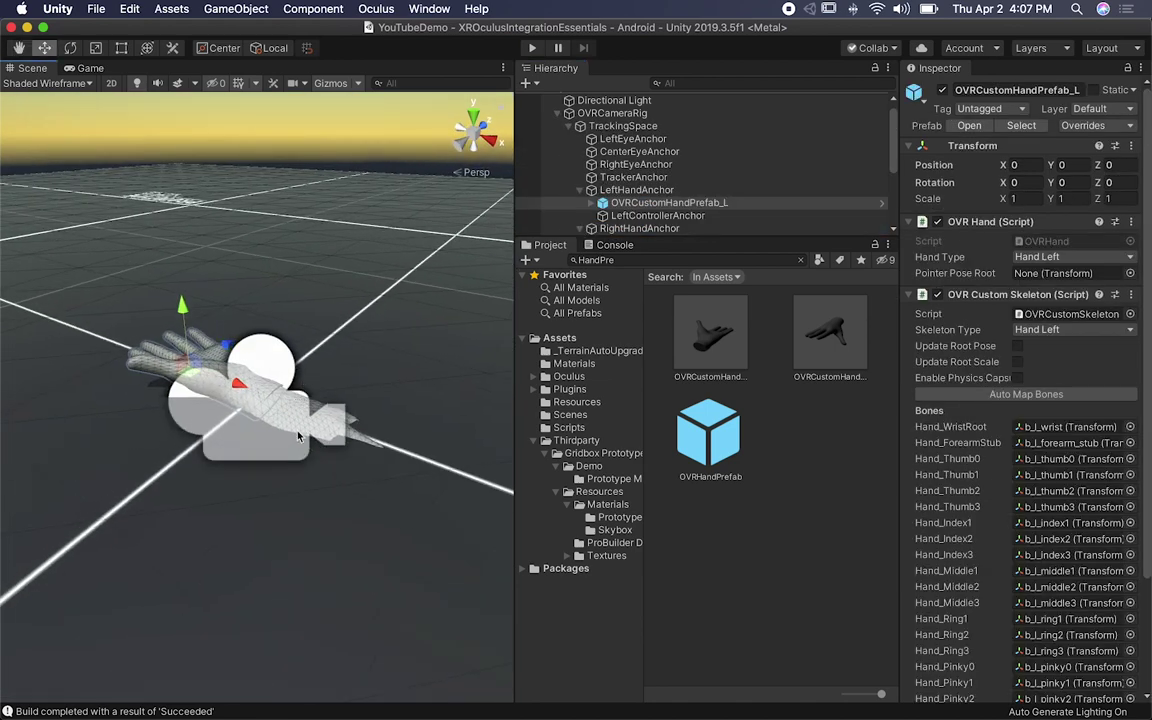
Step: Reduce the size of the scene view's 3D gizmo icons around the hand
left_click(293, 428)
left_click(358, 84)
mouse_move(232, 32)
left_mouse_down()
mouse_move(208, 33)
mouse_move(218, 33)
left_mouse_up()
left_click(405, 62)
left_click_drag(340, 325, 393, 303, "alt")
Step: Select all nine Ground planes and lower them together to Y -0.25, beneath the hands
left_click(630, 128)
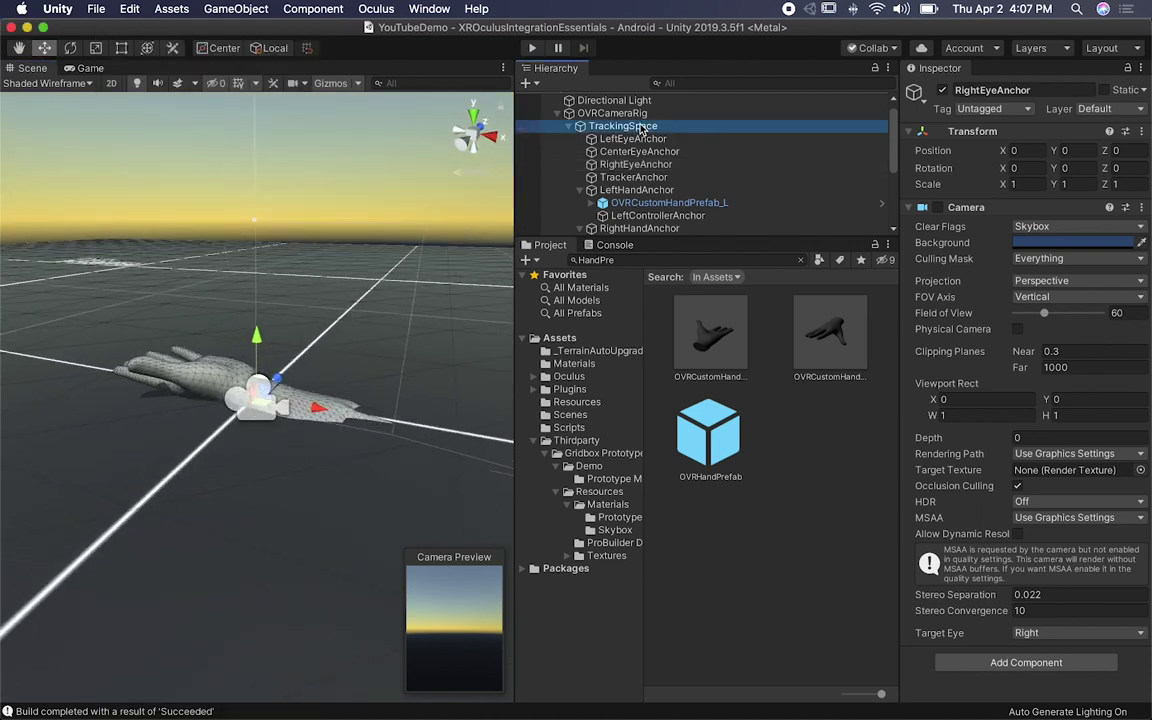
scroll(617, 150, "down", 4)
left_click(617, 150)
left_click(617, 188, "shift")
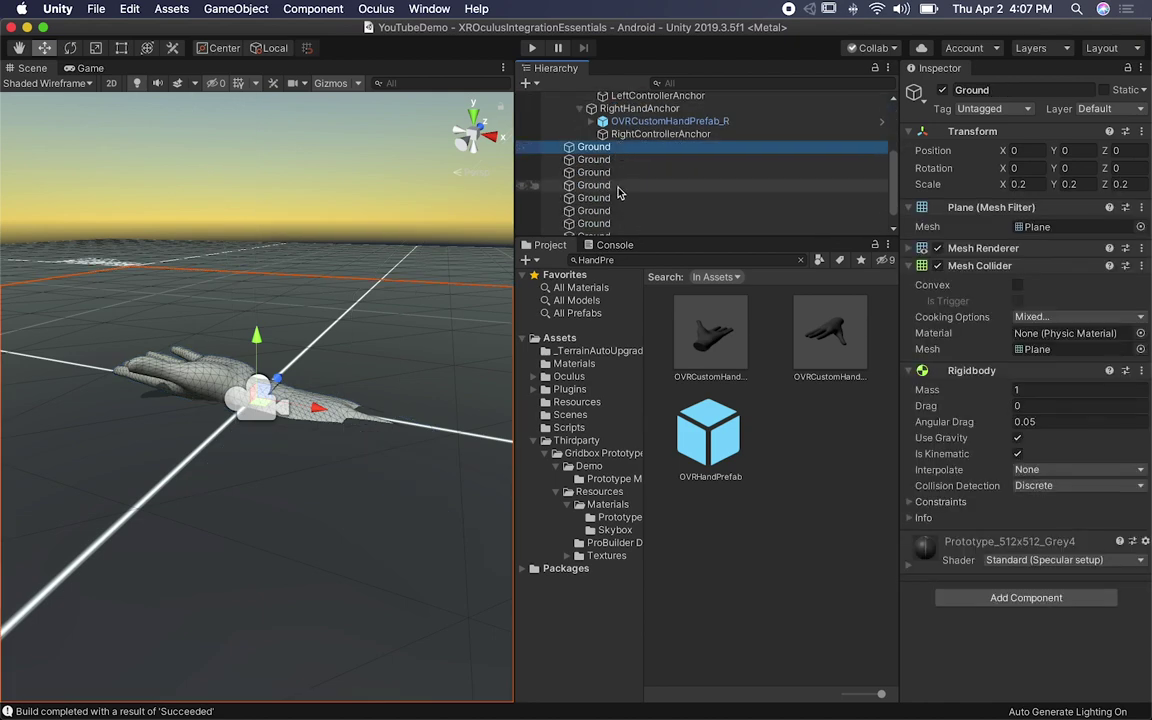
scroll(617, 188, "down", 1)
left_click(600, 228, "shift")
left_click_drag(253, 334, 298, 410)
left_click_drag(287, 508, 214, 488, "alt")
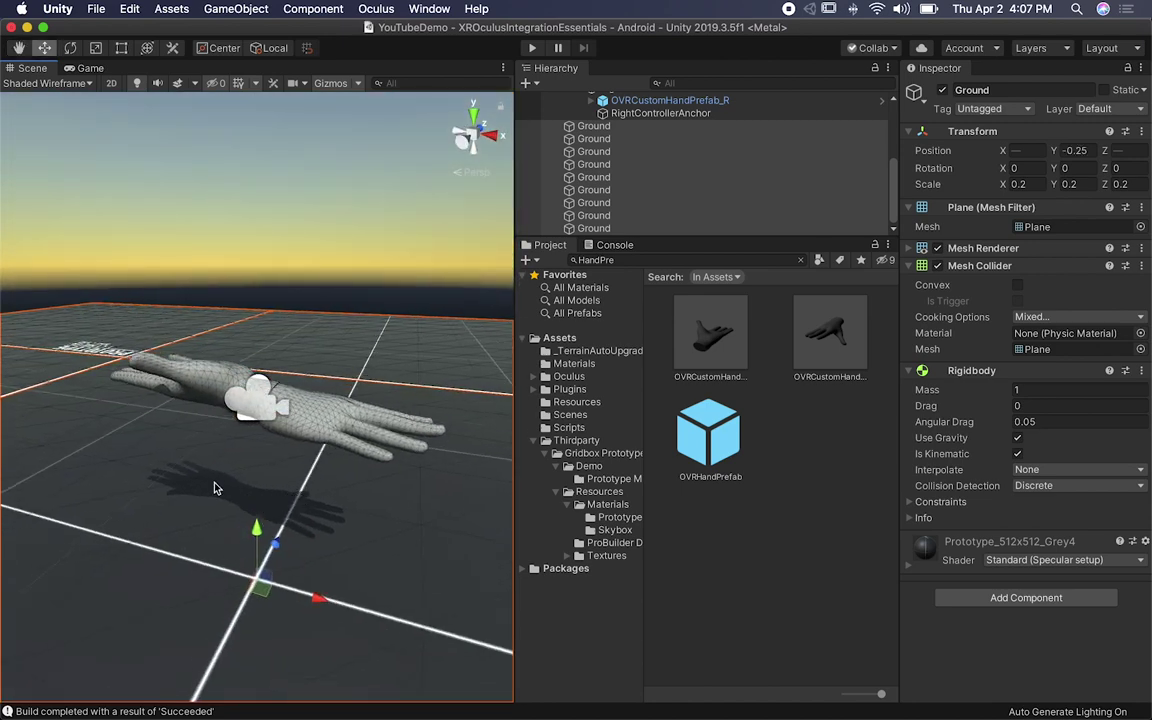
Step: Open the project settings from the build settings and review the Graphics and Quality options, including the shadow settings
left_click(100, 8)
left_click(132, 157)
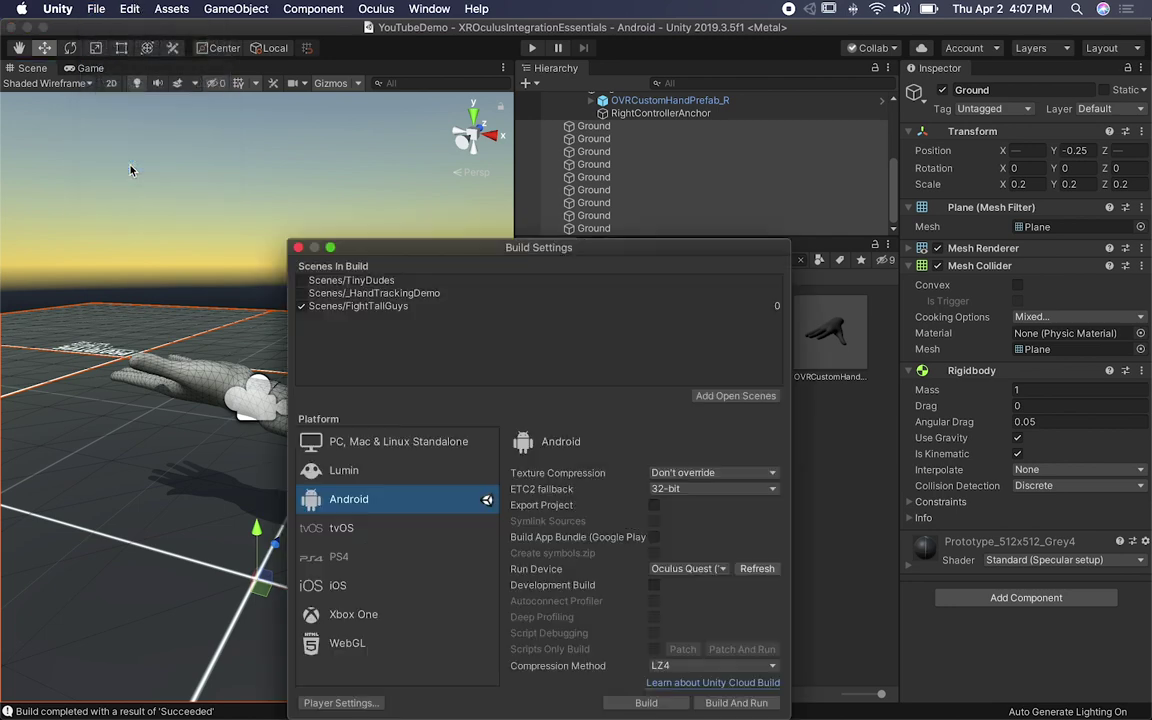
left_click(323, 704)
left_click(298, 247)
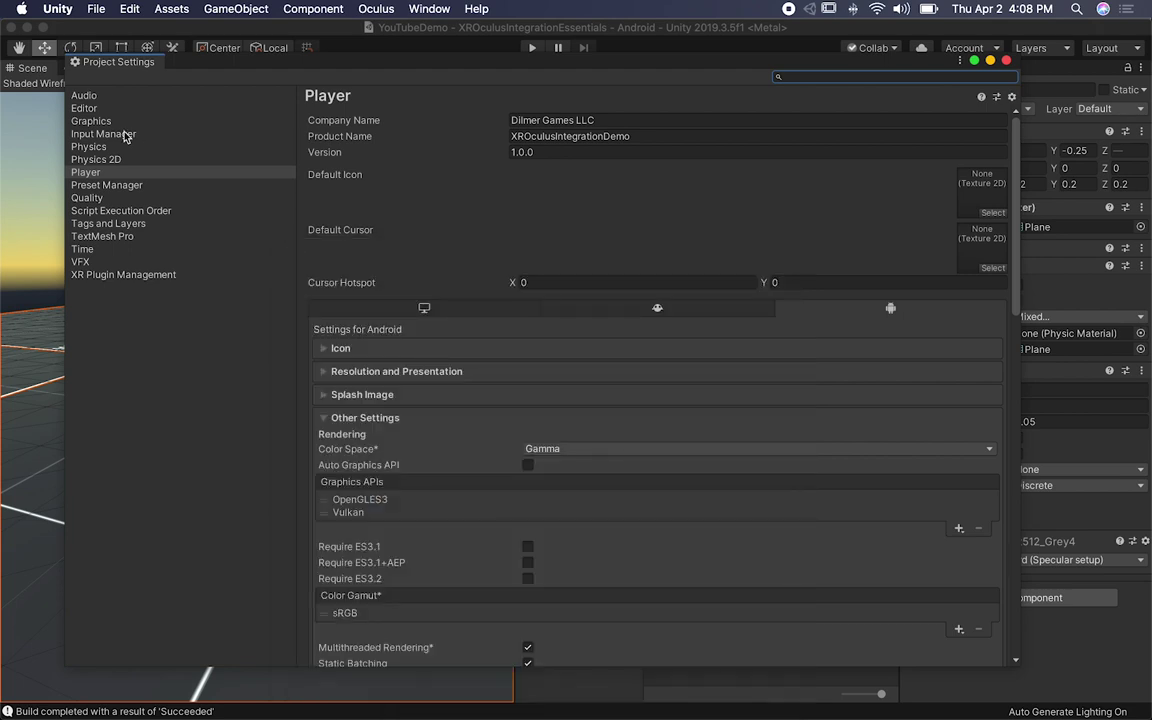
left_click(92, 121)
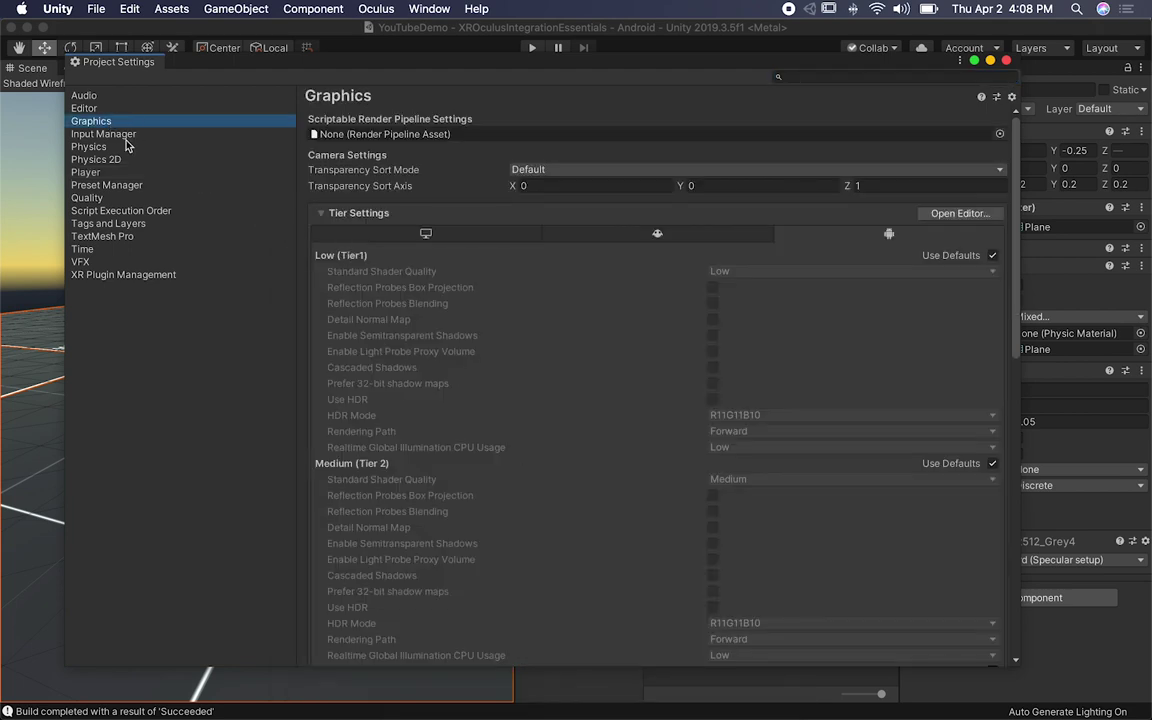
scroll(458, 388, "down", 10)
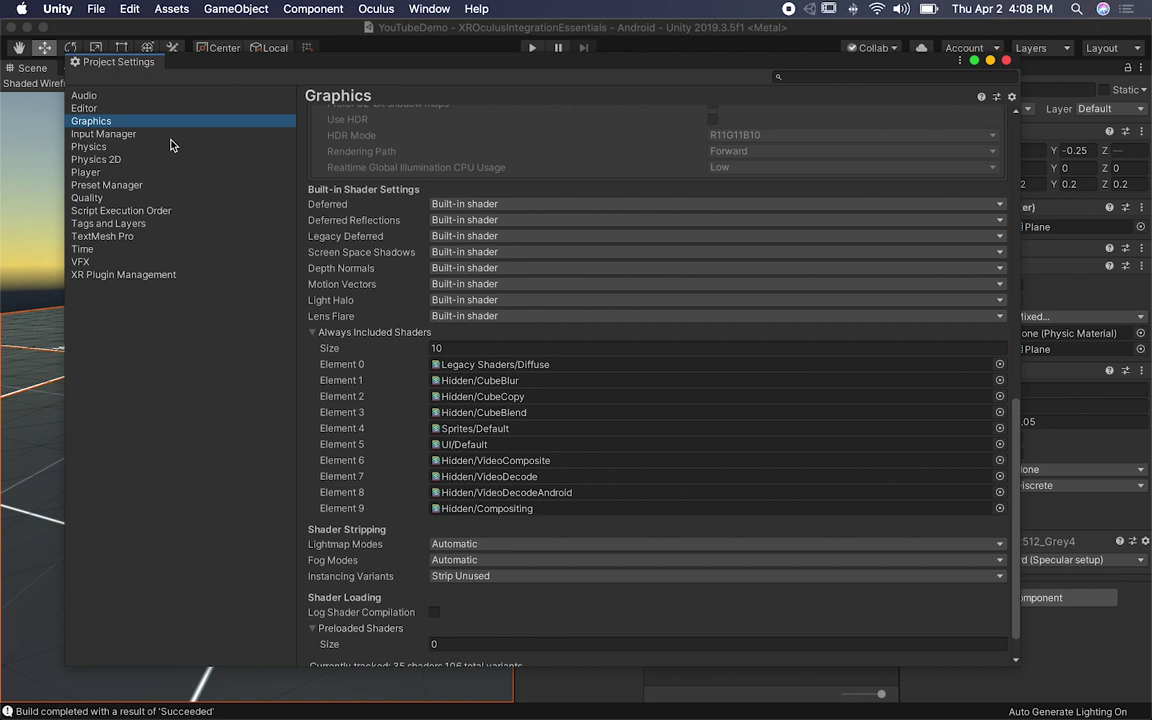
left_click(118, 198)
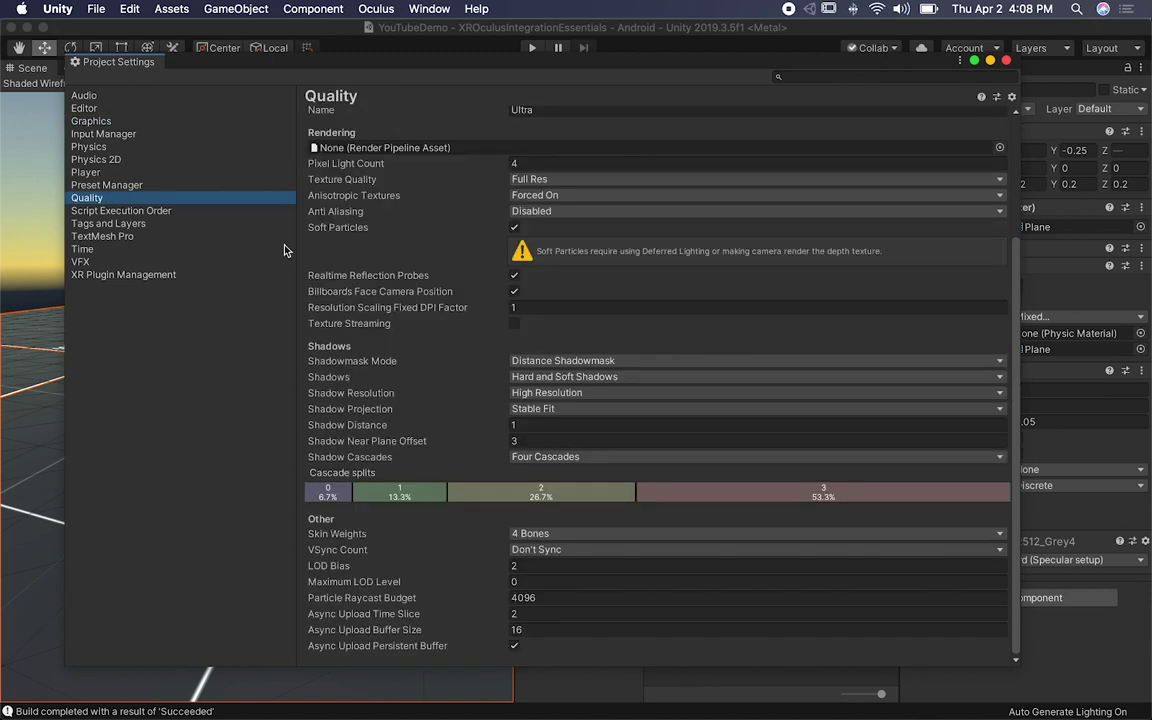
scroll(630, 309, "up", 5)
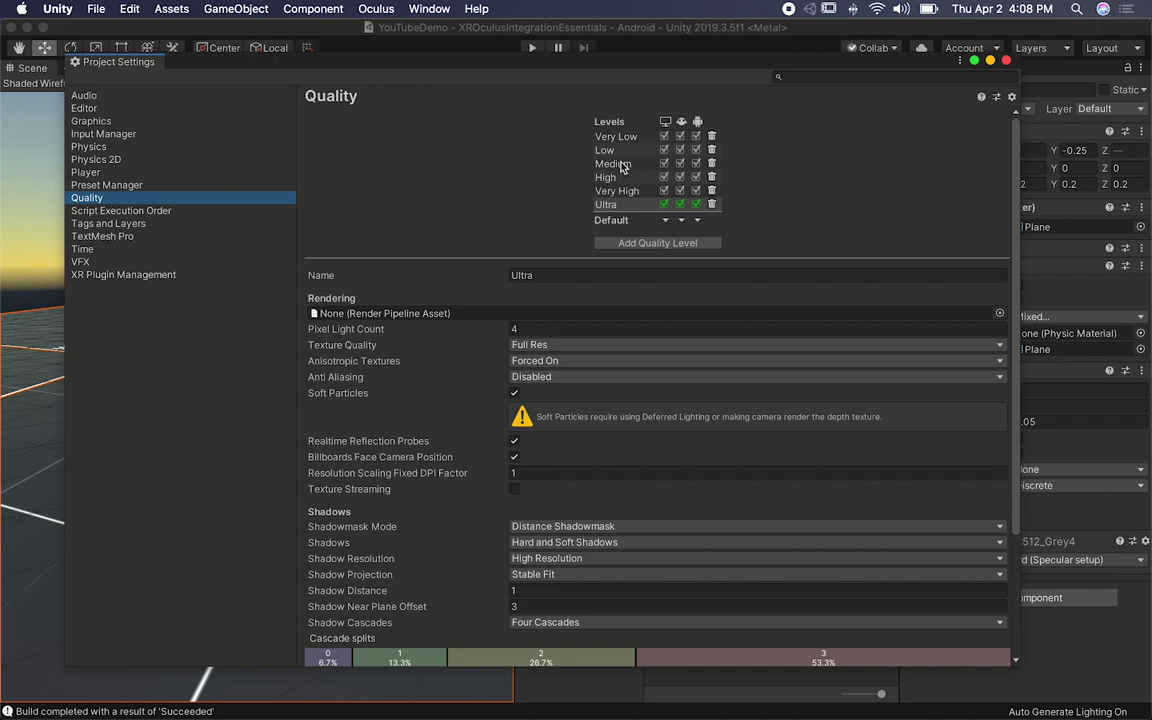
scroll(410, 420, "down", 5)
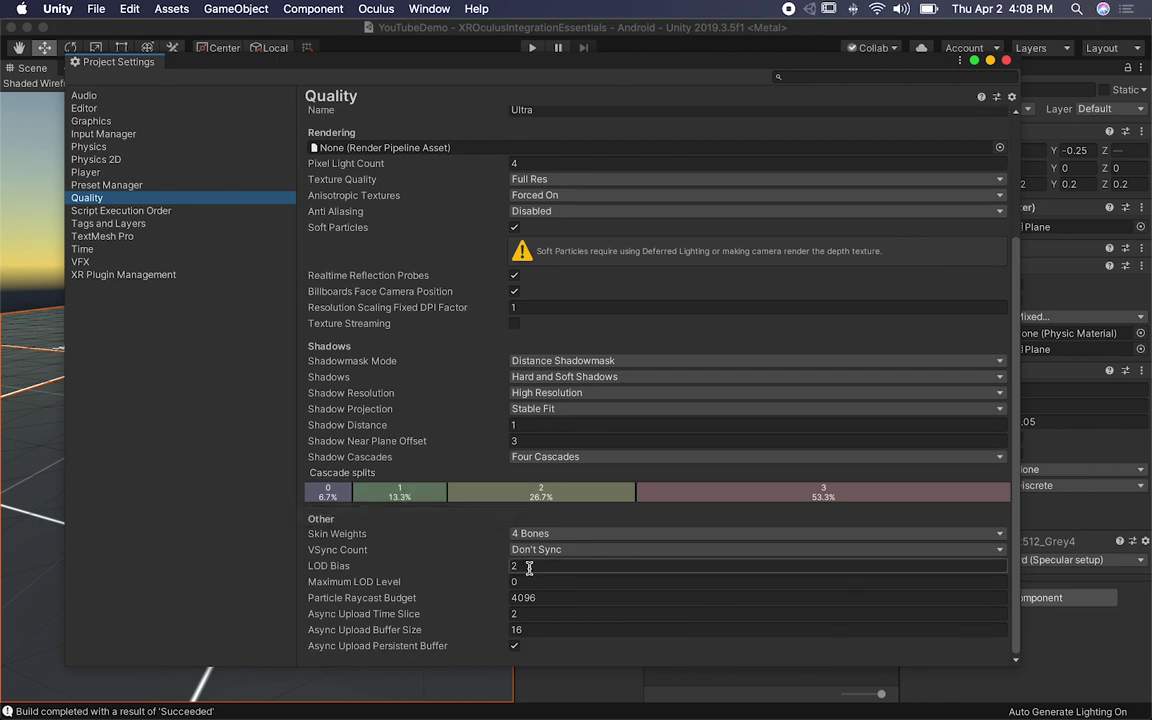
Step: Try a Shadow Distance of 50 for the Ultra quality level, restore it to 1, and close the project settings
left_click(514, 428)
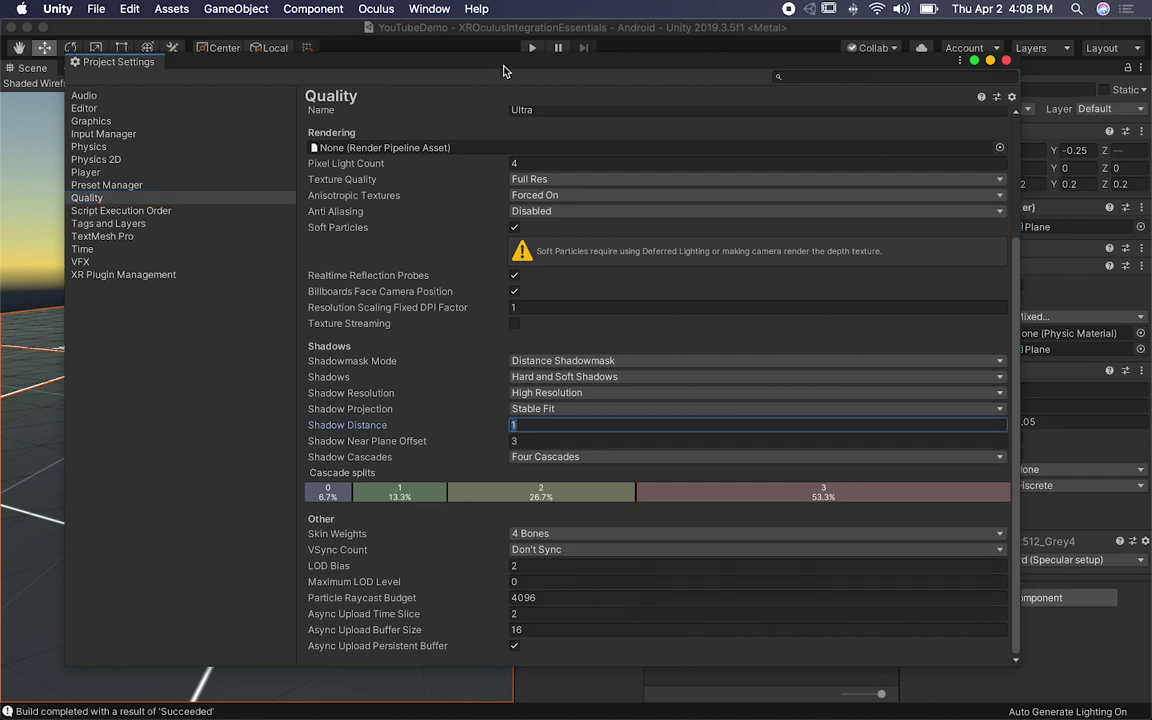
left_click_drag(503, 71, 891, 123)
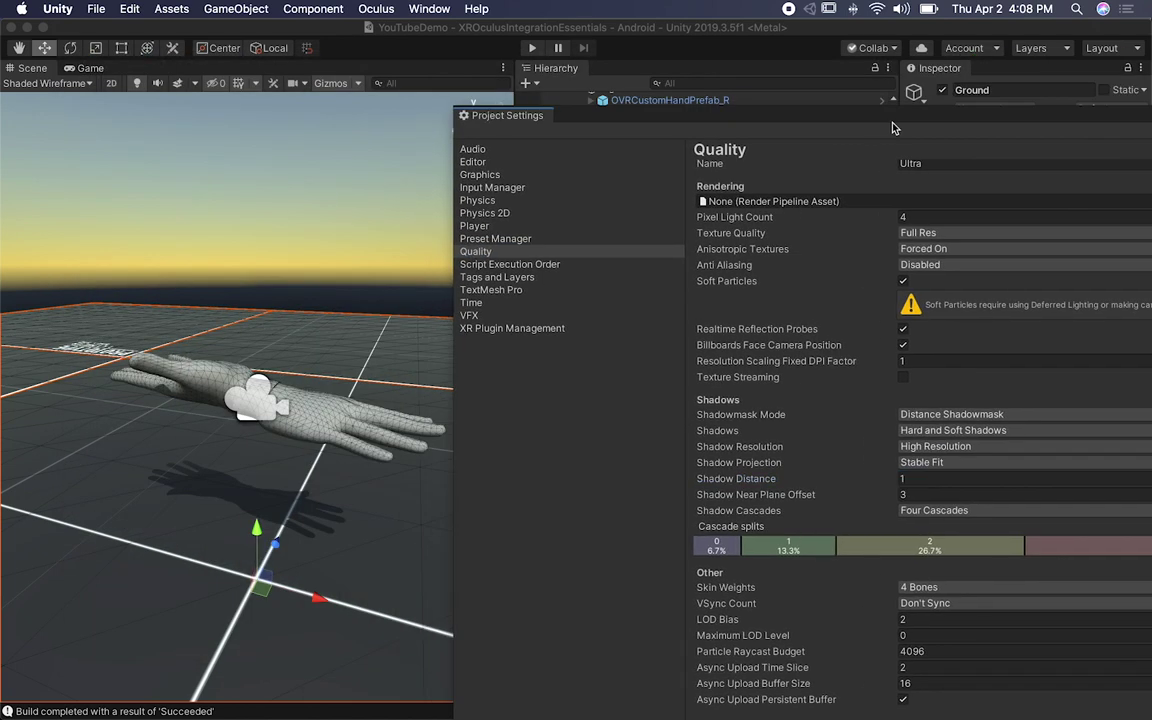
left_click(922, 479)
type("50")
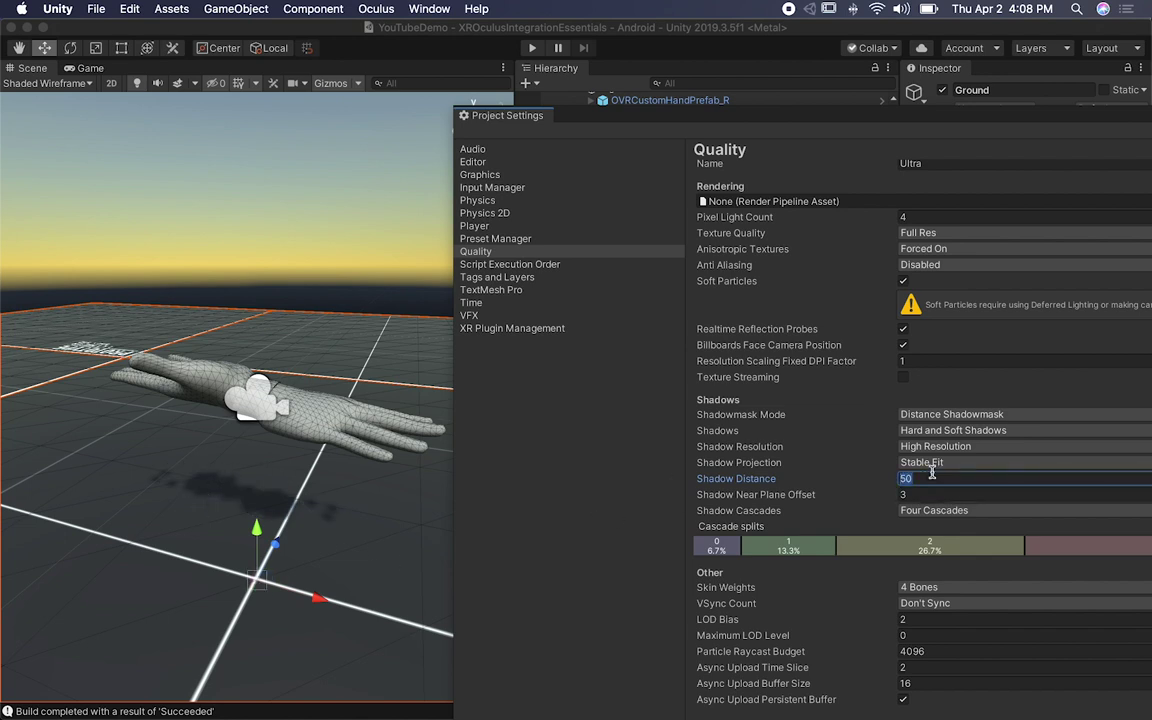
type("1")
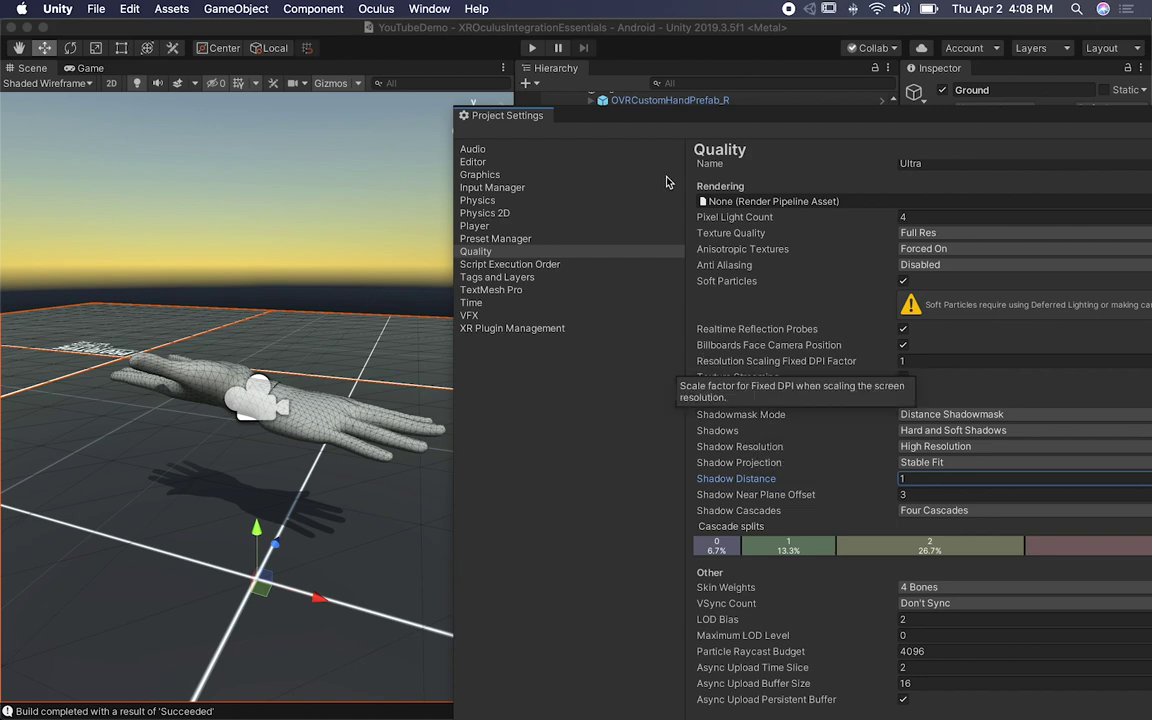
left_click_drag(590, 114, 240, 57)
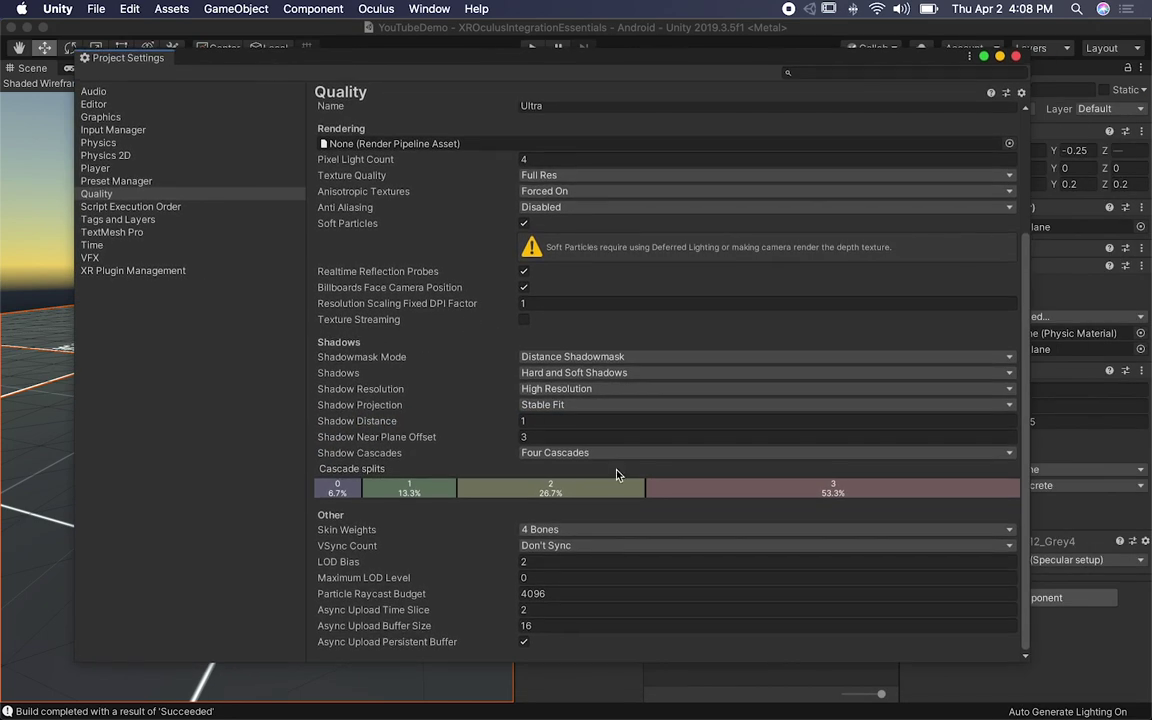
left_click(1016, 57)
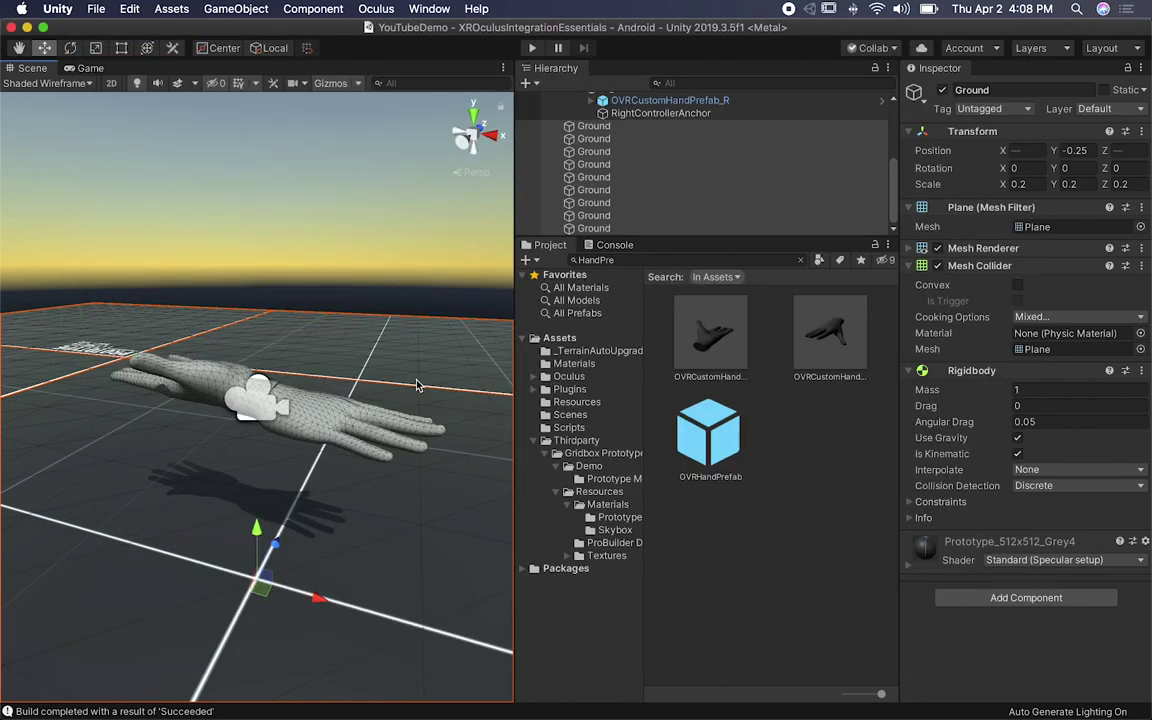
Step: Raise all nine Ground planes together to about Y -0.208
left_click_drag(288, 496, 310, 485, "alt")
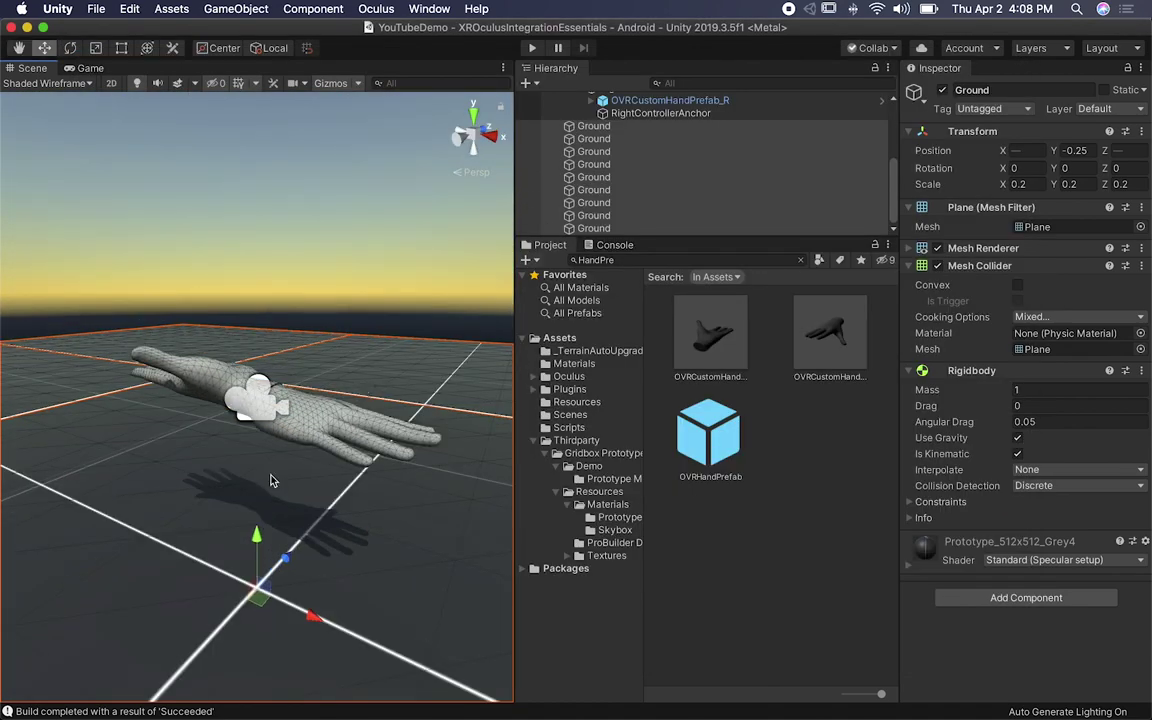
left_click_drag(257, 556, 258, 528)
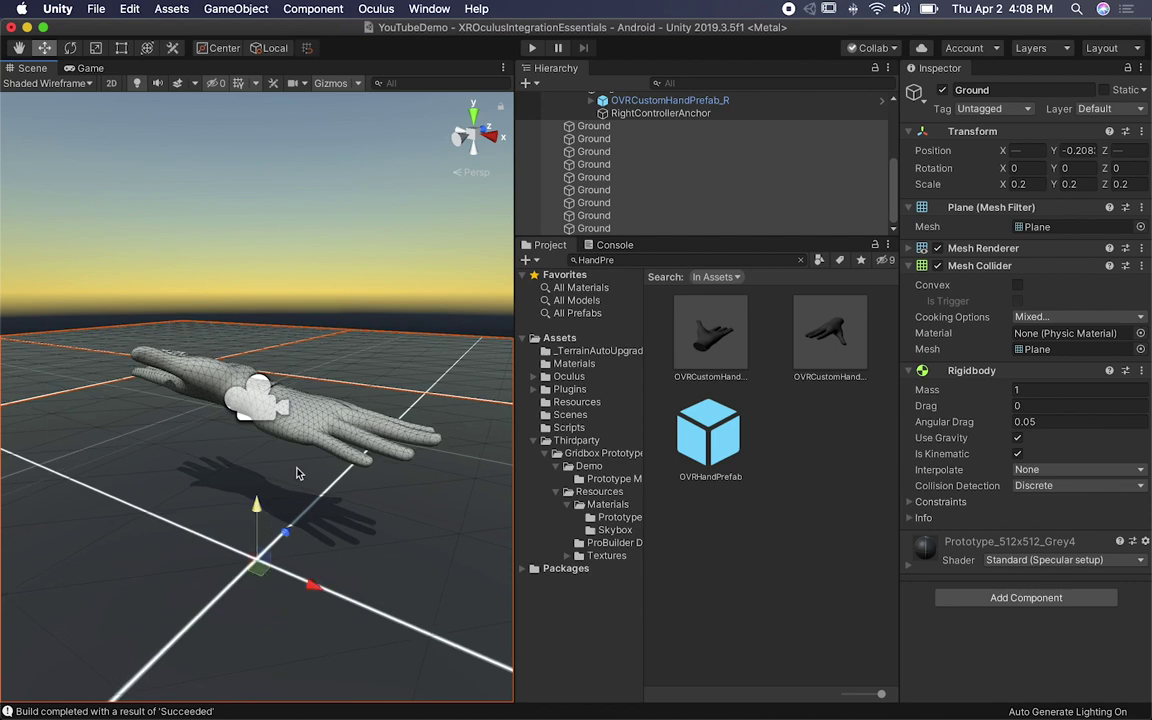
Step: Try several Gridbox prototype materials on the right hand and settle on the red one
left_click(574, 363)
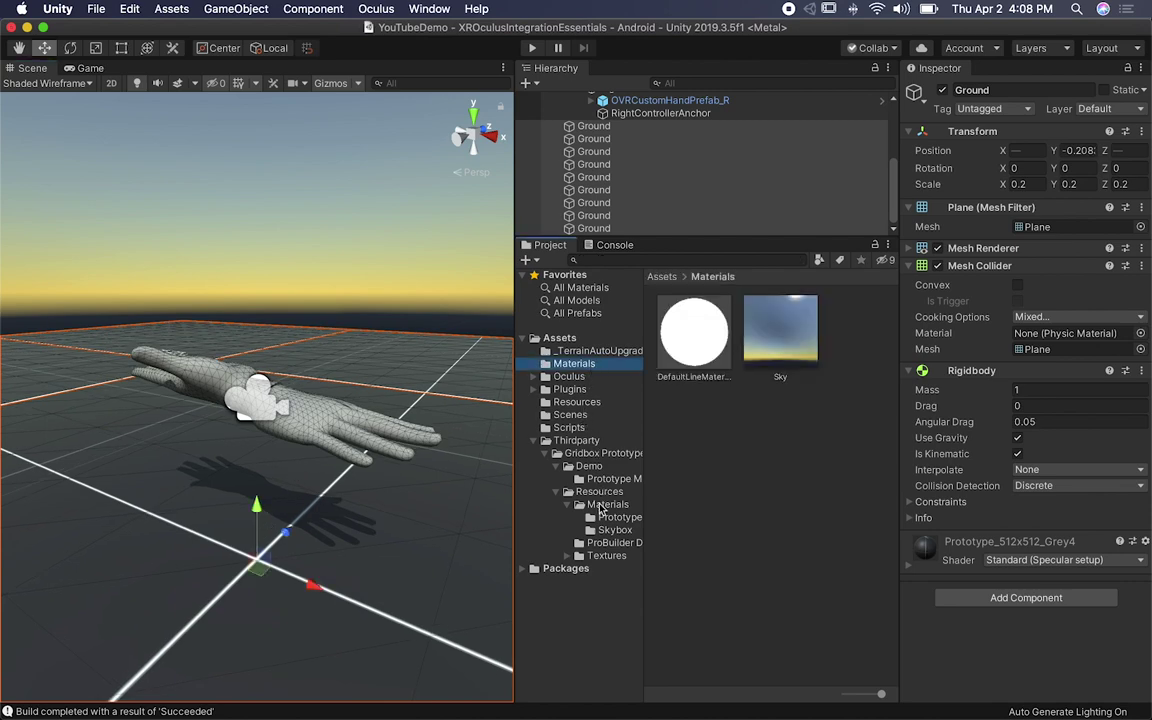
left_click(620, 517)
left_click_drag(188, 470, 320, 474, "alt")
scroll(445, 450, "up", 5)
scroll(445, 450, "down", 5)
left_click_drag(700, 529, 359, 424)
left_click_drag(729, 354, 305, 402)
scroll(744, 497, "down", 5)
left_click_drag(812, 515, 328, 412)
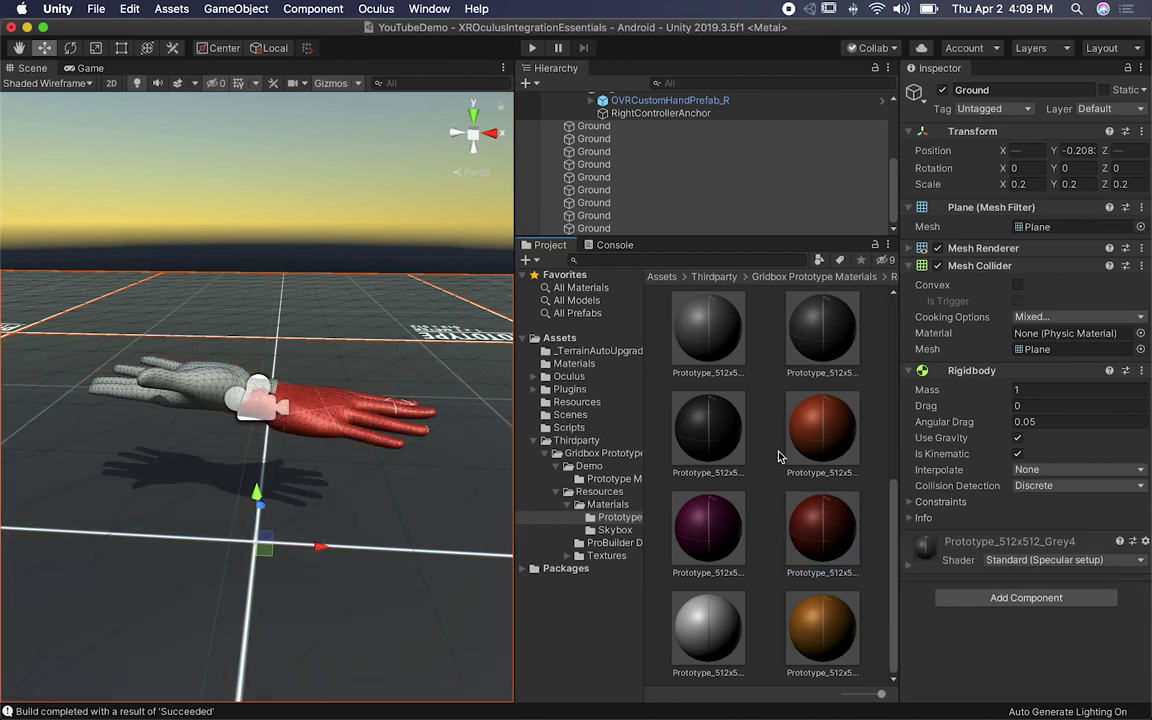
Step: Apply the dark blue Gridbox prototype material to the left hand
scroll(760, 440, "up", 4)
left_click_drag(726, 330, 205, 396)
left_click_drag(437, 403, 329, 375, "alt")
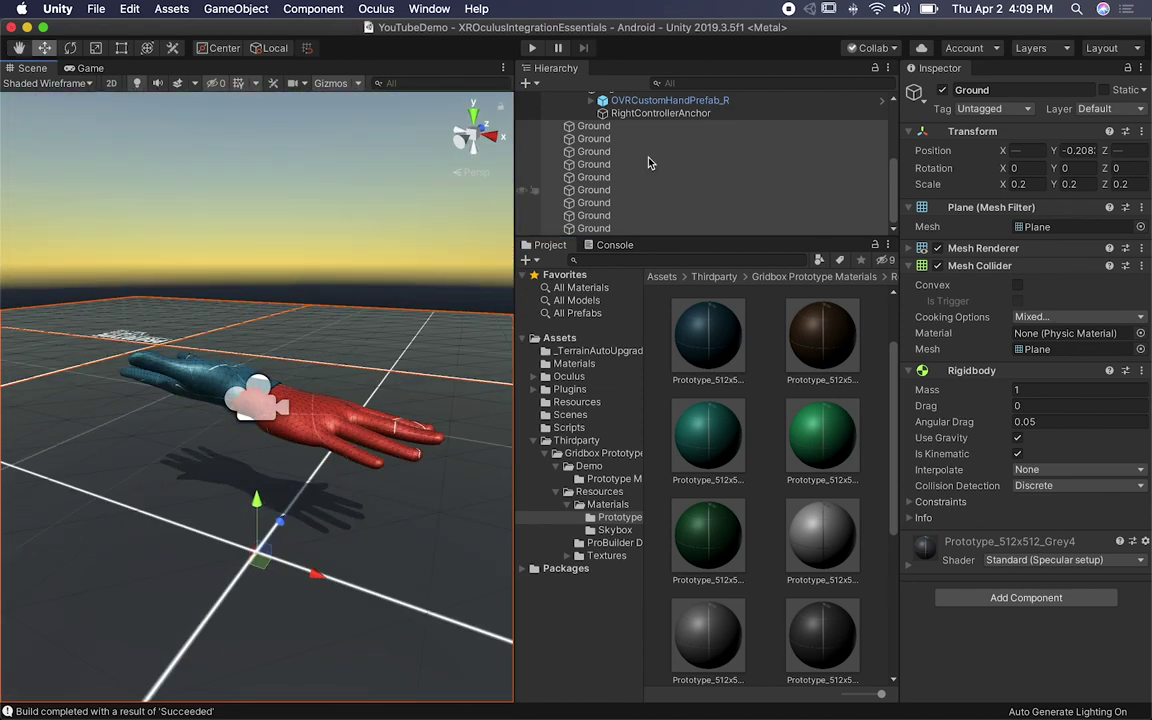
Step: Collapse the OVRCameraRig hierarchy and add a 3D Cube to the scene
scroll(603, 195, "up", 5)
left_click(557, 123)
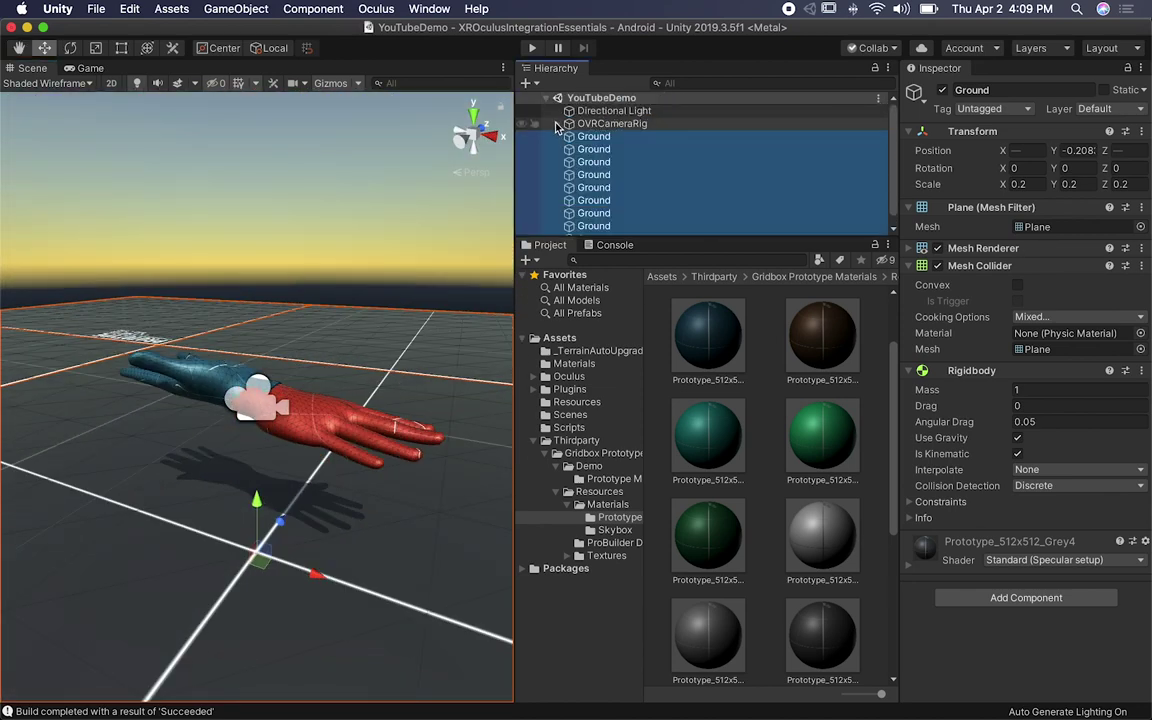
left_click(648, 188)
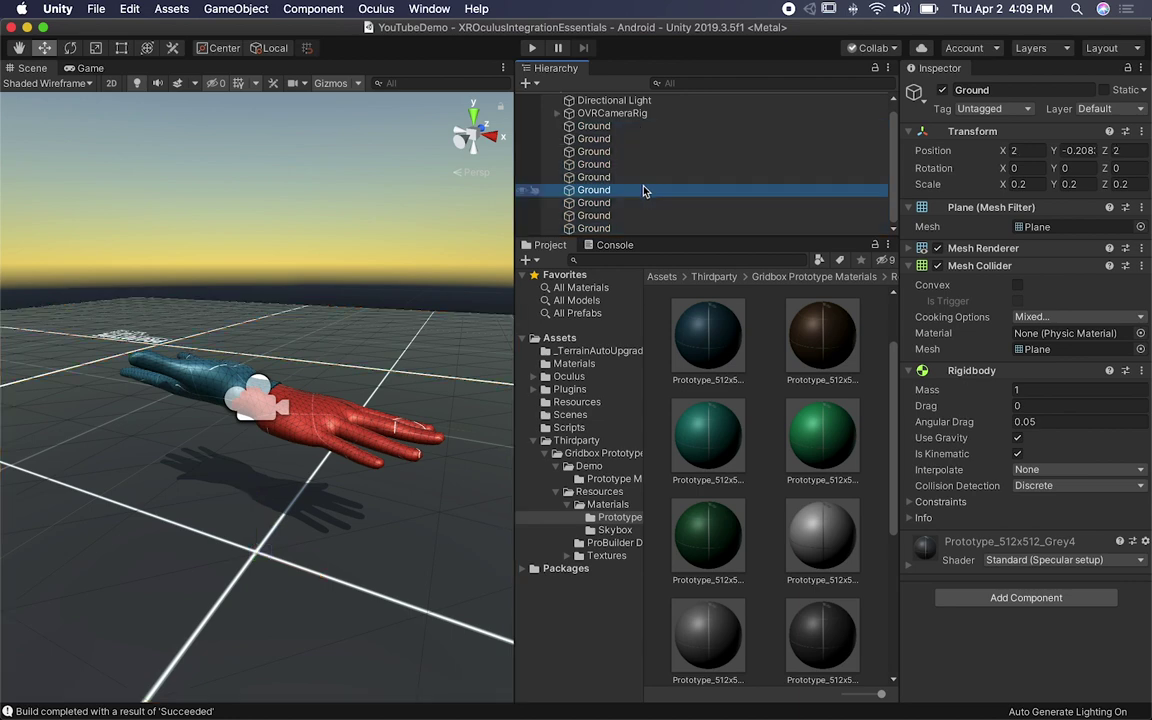
left_click(218, 12)
mouse_move(240, 59)
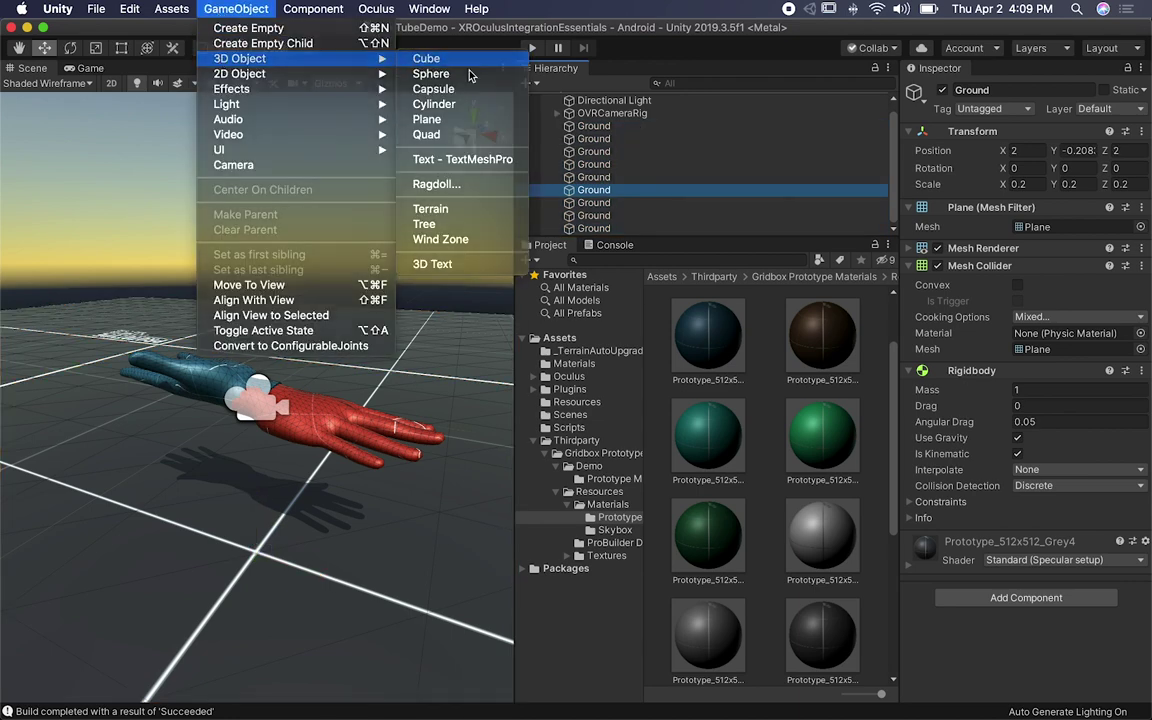
left_click(427, 62)
key("f")
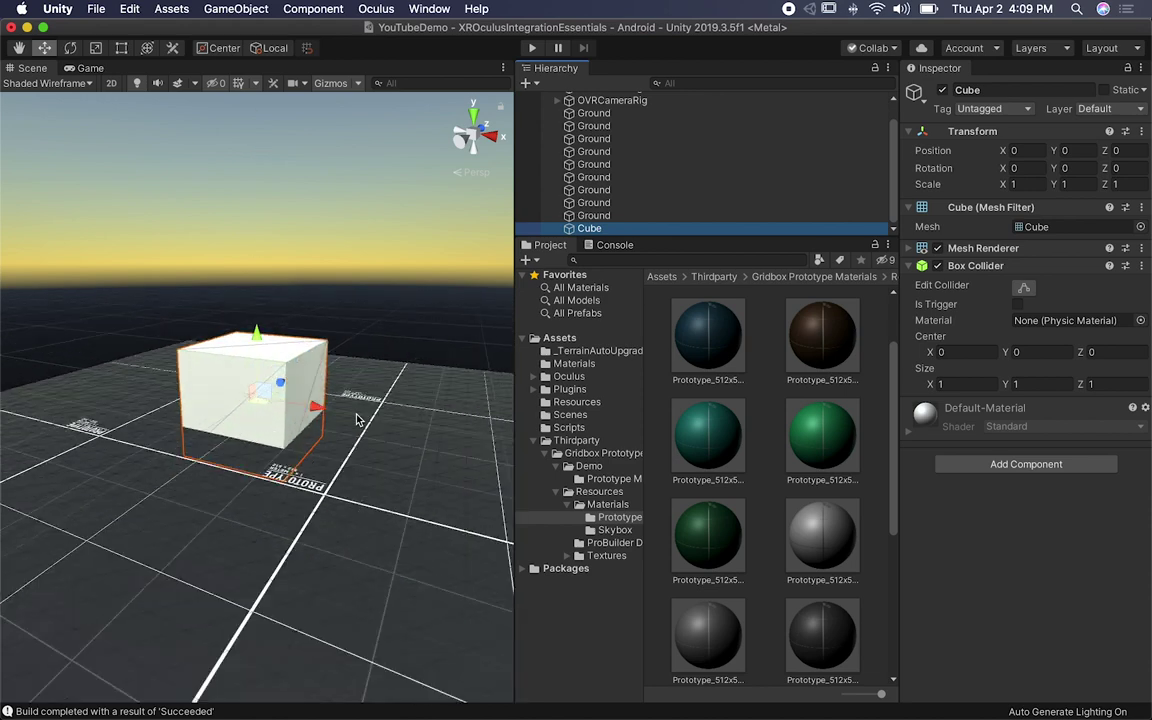
Step: Set the Cube's scale to 0.1 on the X, Y and Z axes
left_click(1030, 185)
type(".1")
key("Tab")
type(".10.1")
key("Tab")
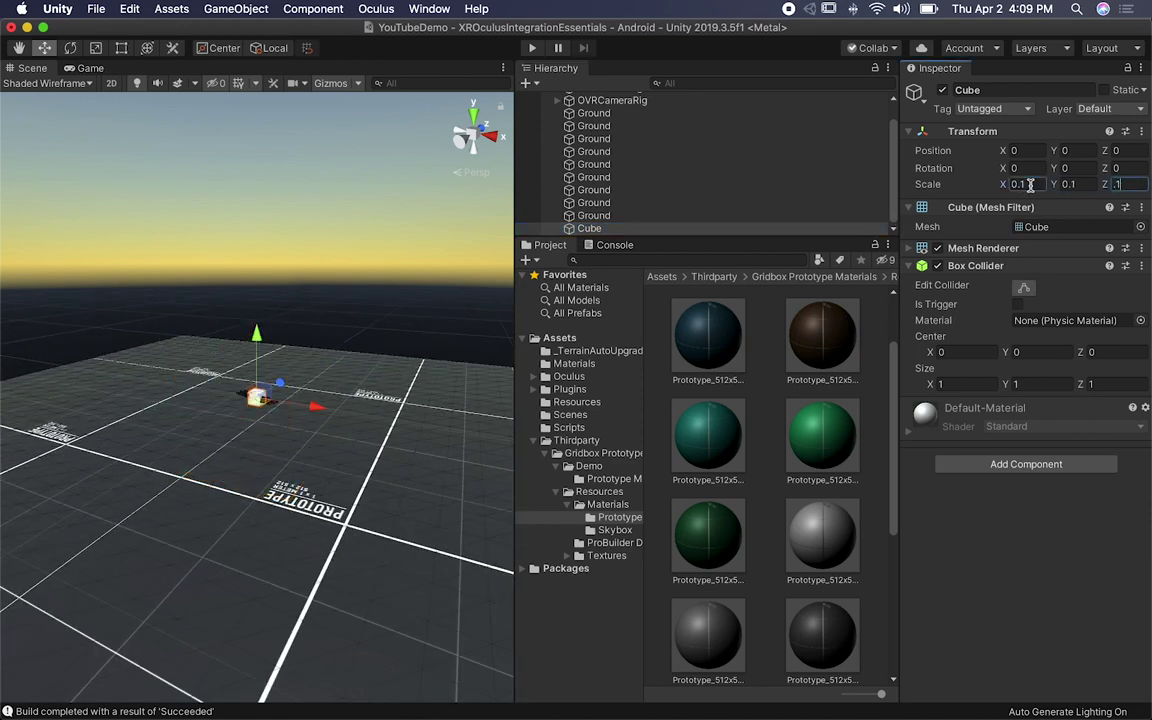
Step: Add a Rigidbody component to the Cube
left_click(250, 383)
key("f")
left_click_drag(322, 400, 170, 428, "alt")
left_click(1026, 464)
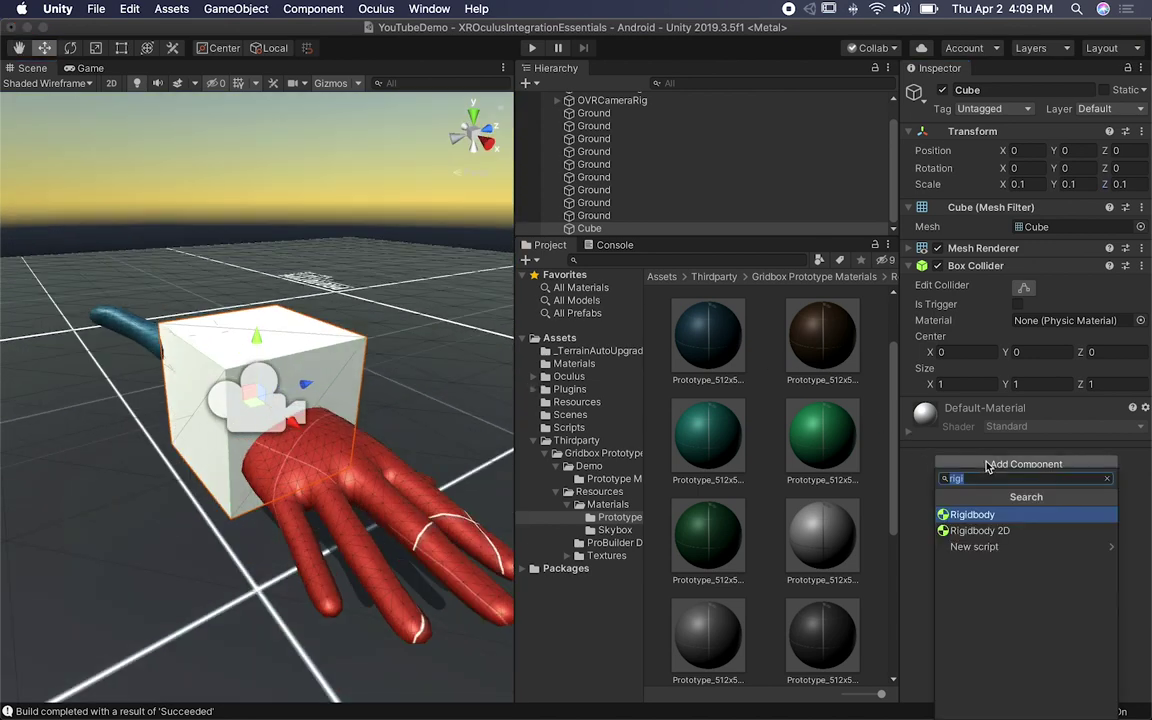
key("Return")
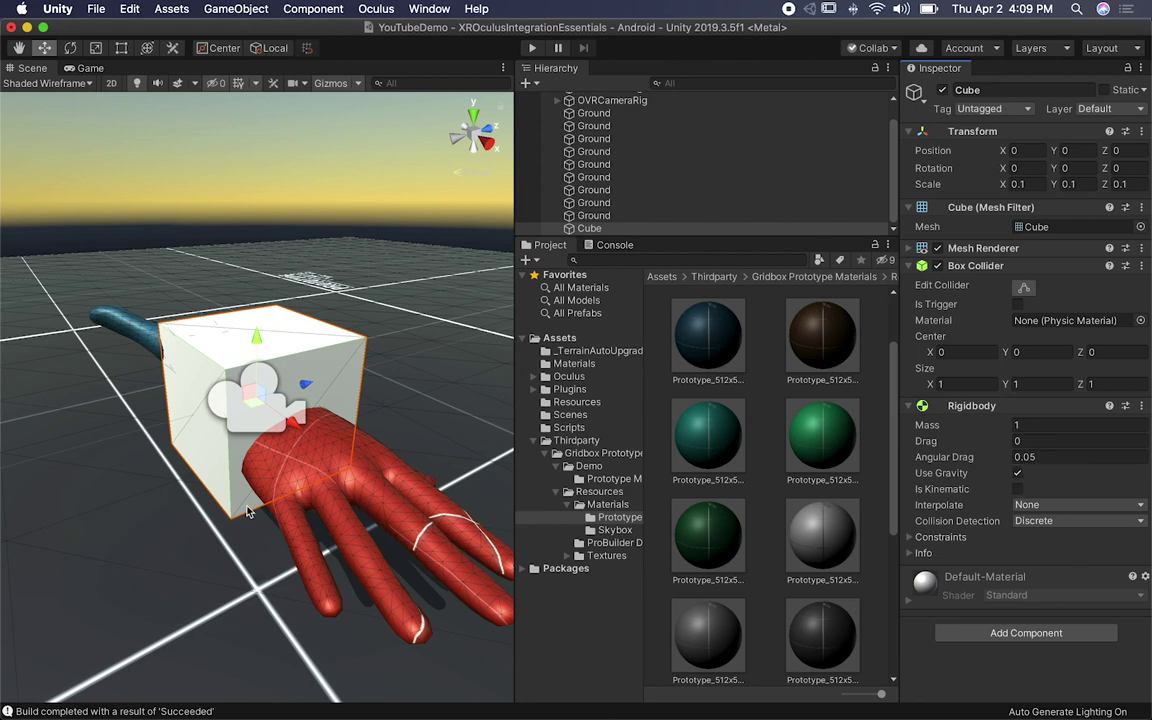
Step: Move the Cube along Z to about -0.243, in front of the hands, and give it the teal prototype material
scroll(248, 512, "down", 5)
scroll(248, 512, "up", 2)
left_click_drag(311, 388, 241, 407)
left_click_drag(195, 490, 330, 490, "alt")
left_click_drag(725, 444, 342, 477)
key("super+z")
Step: Duplicate the teal Cube, offset the copy along positive X, and apply the Prototype_512x512_Brown material to it
key("super+d")
left_click_drag(262, 463, 349, 478)
left_click_drag(815, 335, 444, 498)
Step: Duplicate the brown cube to X 0.285 and apply a dark grey prototype material to the copy
key("super+d")
left_click_drag(708, 635, 410, 533)
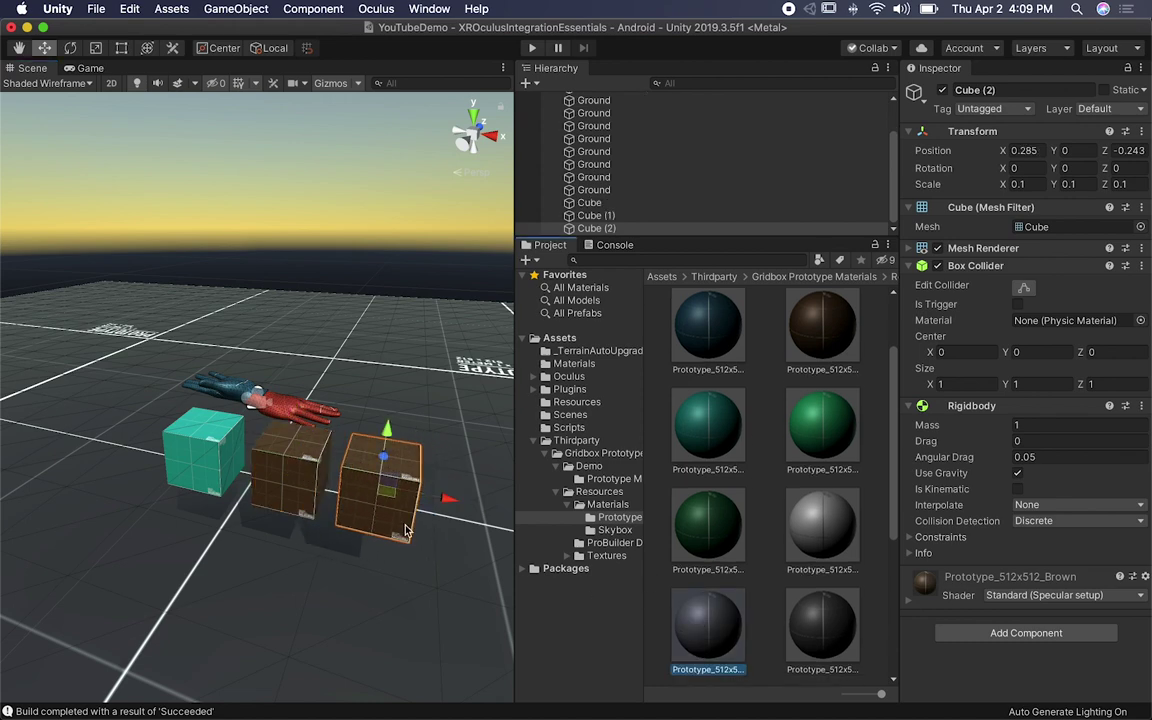
Step: Apply the Prototype_512x512_Grey2 material to the third cube and duplicate the three-cube row twice along Z, ending at Z -0.516
left_click_drag(679, 628, 167, 550)
left_click(157, 432, "shift")
left_click(151, 398, "shift")
middle_click_drag(160, 405, 295, 408)
key("super+d")
left_click_drag(354, 438, 218, 474)
key("super+d")
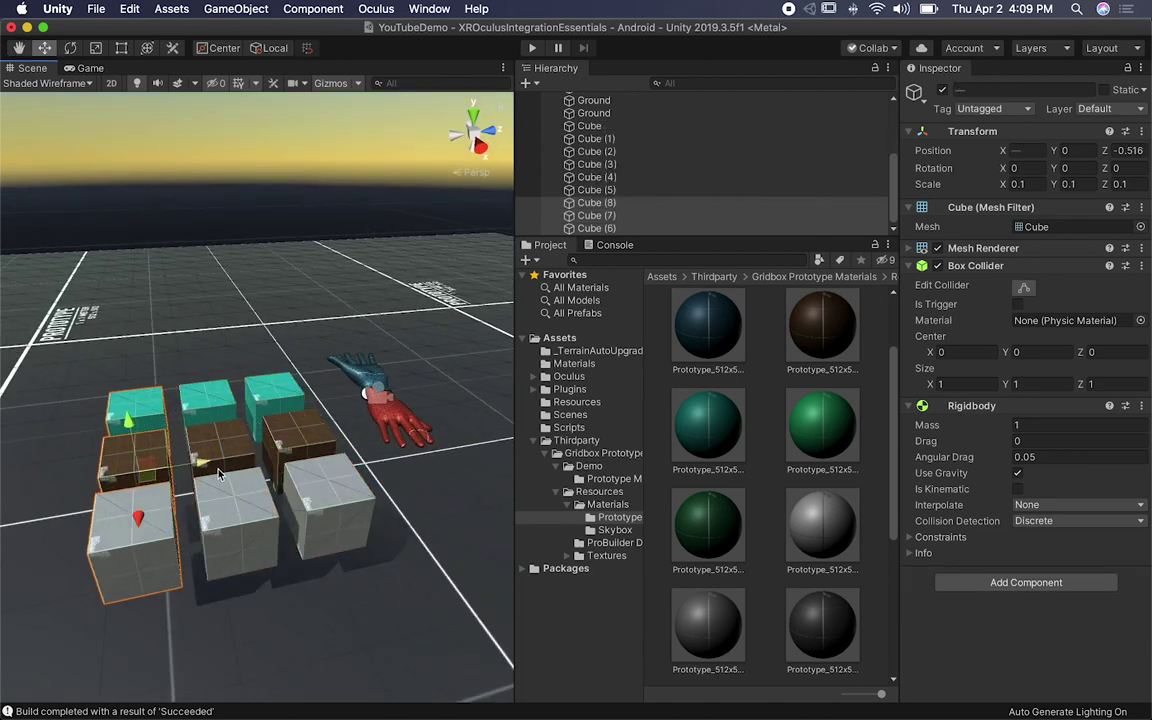
Step: Duplicate the middle row of three cubes and raise the copy to Y 0.115, on top of the original row
left_click(246, 523)
left_click(239, 440, "shift")
left_click(214, 400, "shift")
key("super+d")
left_click_drag(219, 418, 205, 346)
left_click_drag(192, 432, 220, 433, "alt")
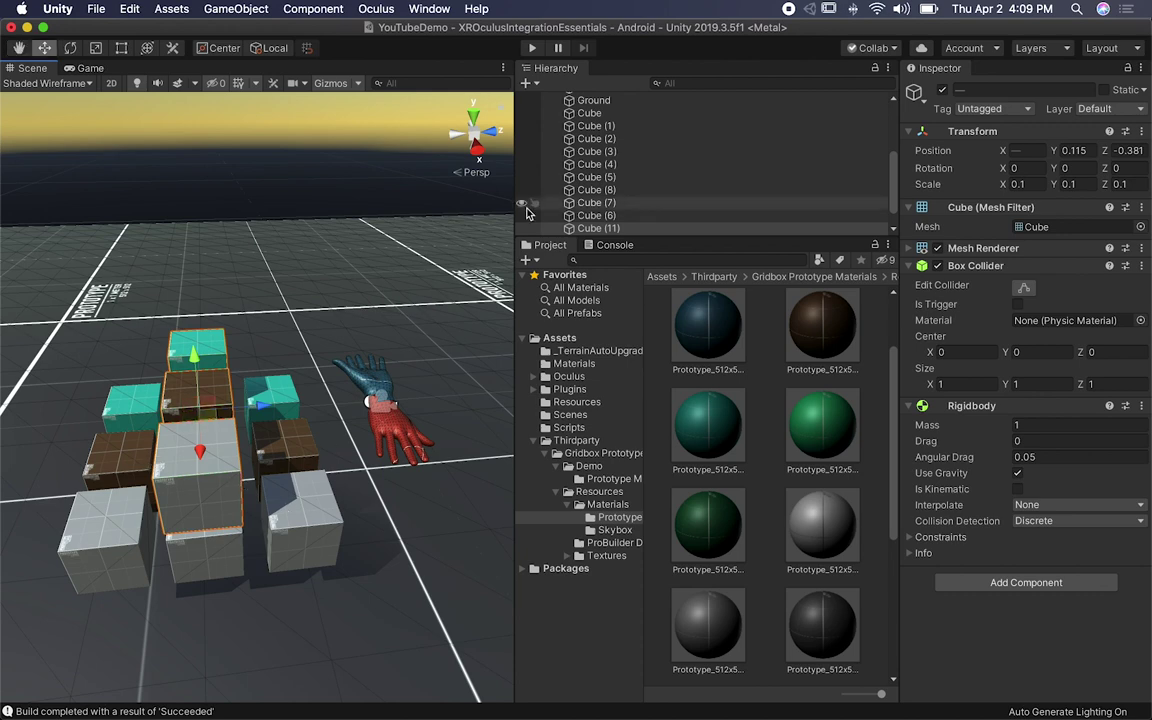
Step: Duplicate the raised cube row to the other side of the hands at Z 0.274, shrink it to a scale of about 0.0276 and lower it
key("super+d")
left_click_drag(254, 401, 433, 398)
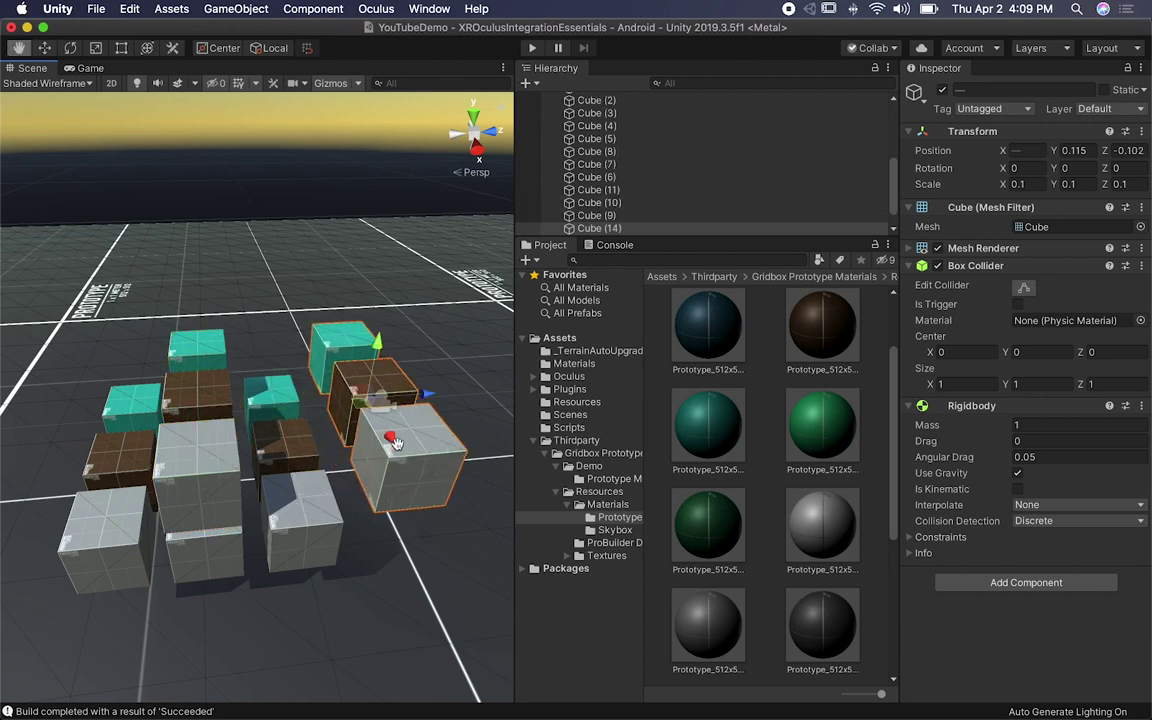
middle_click_drag(433, 398, 214, 398)
left_click_drag(214, 398, 316, 403)
key("r")
key("w")
left_click_drag(392, 340, 383, 423)
Step: Duplicate the row of small cubes upward four times to build a stack of five evenly spaced rows
key("super+d")
left_click_drag(364, 478, 383, 374)
key("super+d")
key("super+d")
key("super+d")
Step: Rename all the cube objects in the scene to Cube at once
scroll(675, 130, "up", 10)
scroll(632, 175, "down", 4)
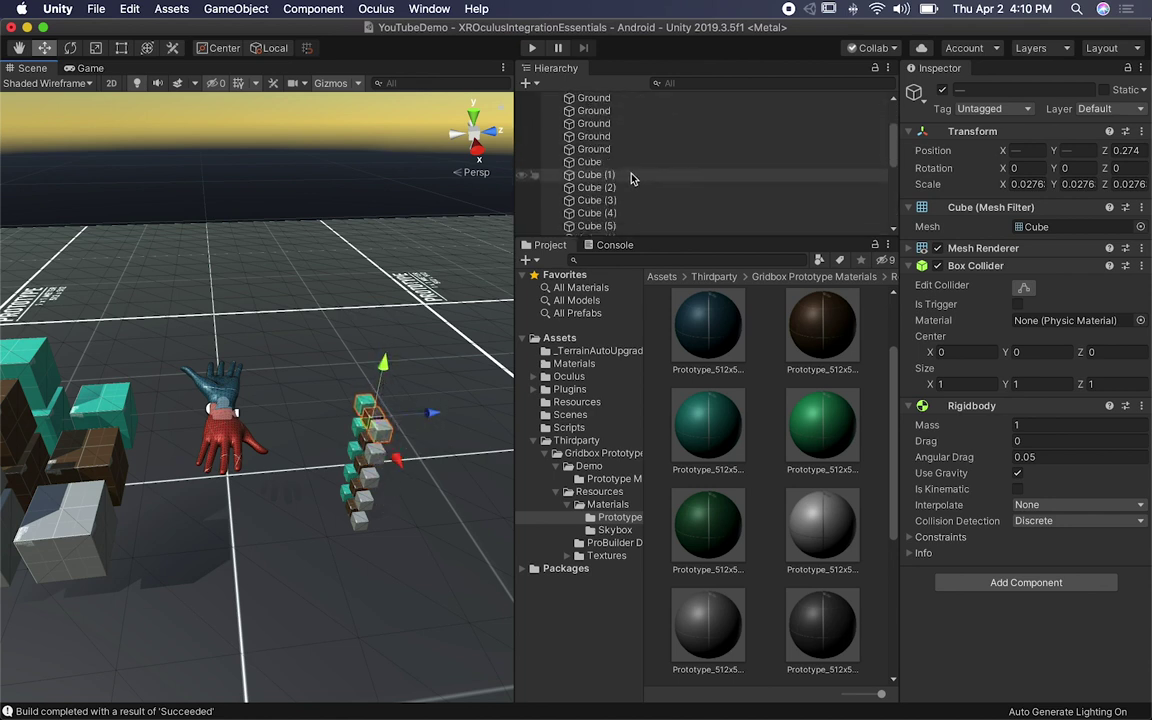
left_click(630, 160)
scroll(629, 164, "down", 8)
left_click(604, 228, "shift")
left_click(979, 90)
type("Cube")
key("Return")
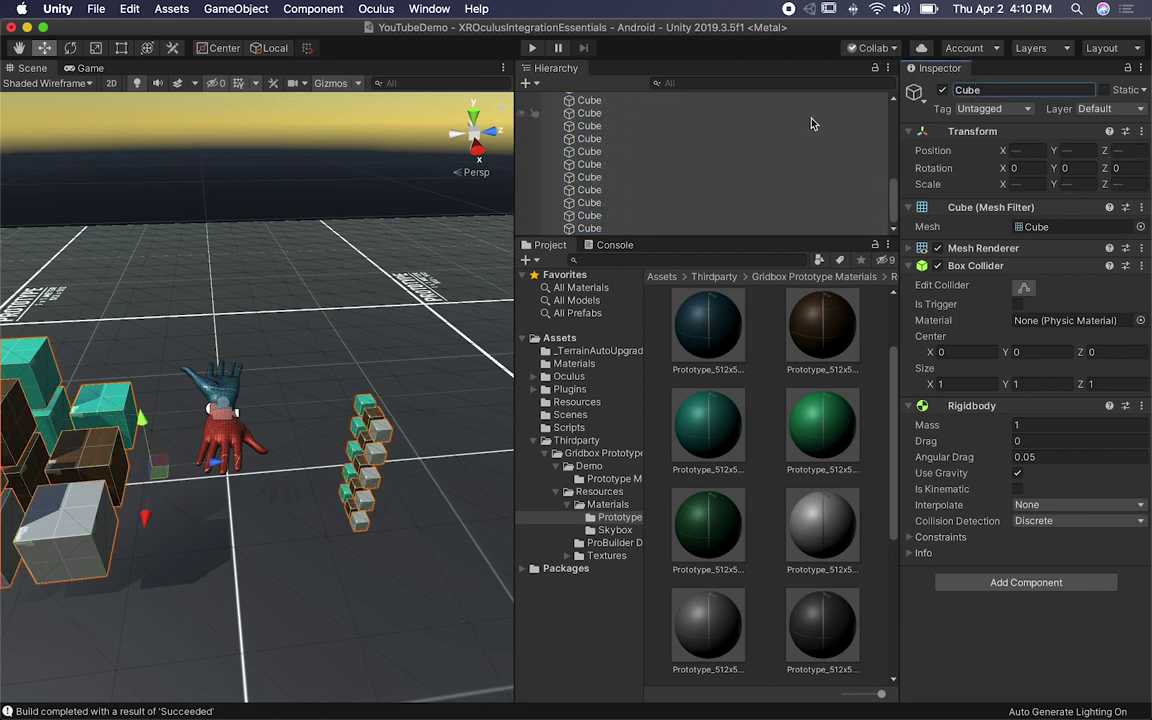
Step: Create a 3D Sphere and set its scale to 0.1 on all three axes
left_click(655, 152)
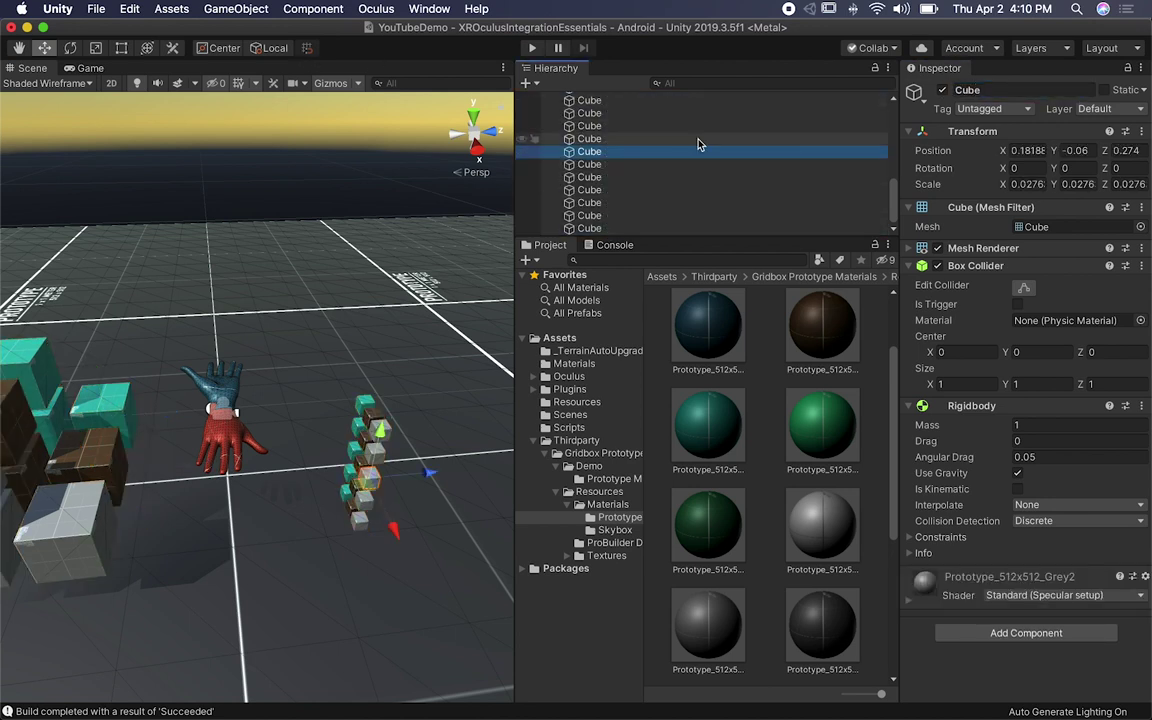
left_click(171, 8)
mouse_move(262, 79)
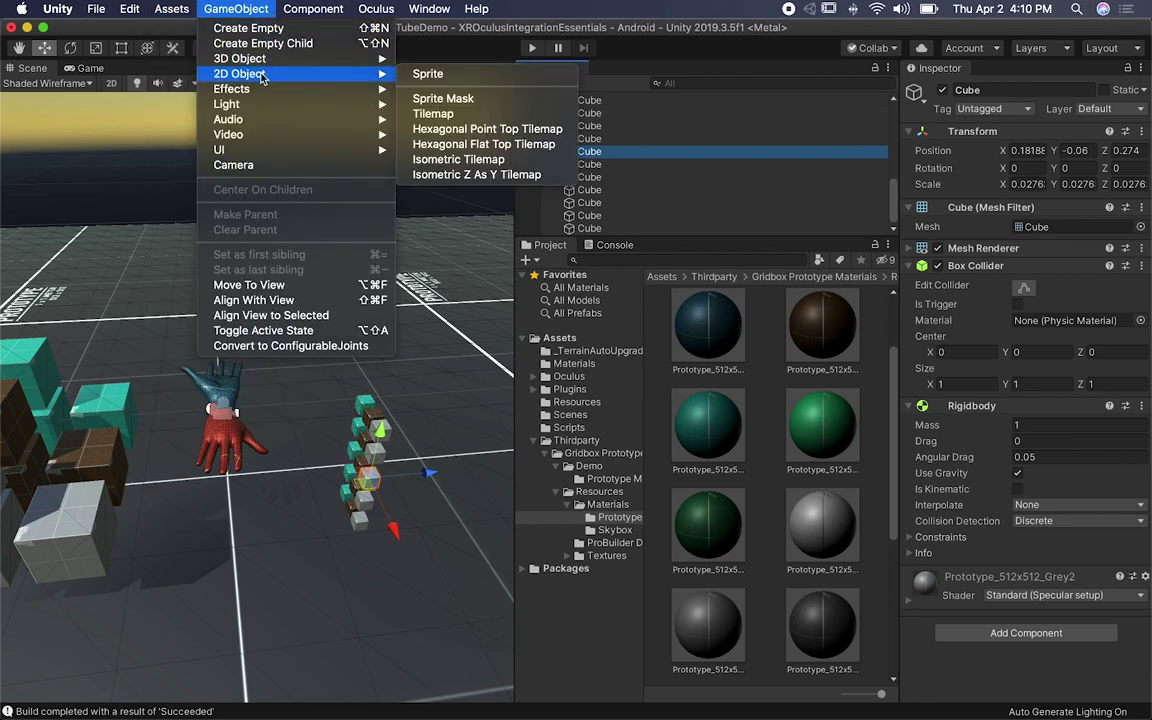
mouse_move(240, 58)
left_click(425, 73)
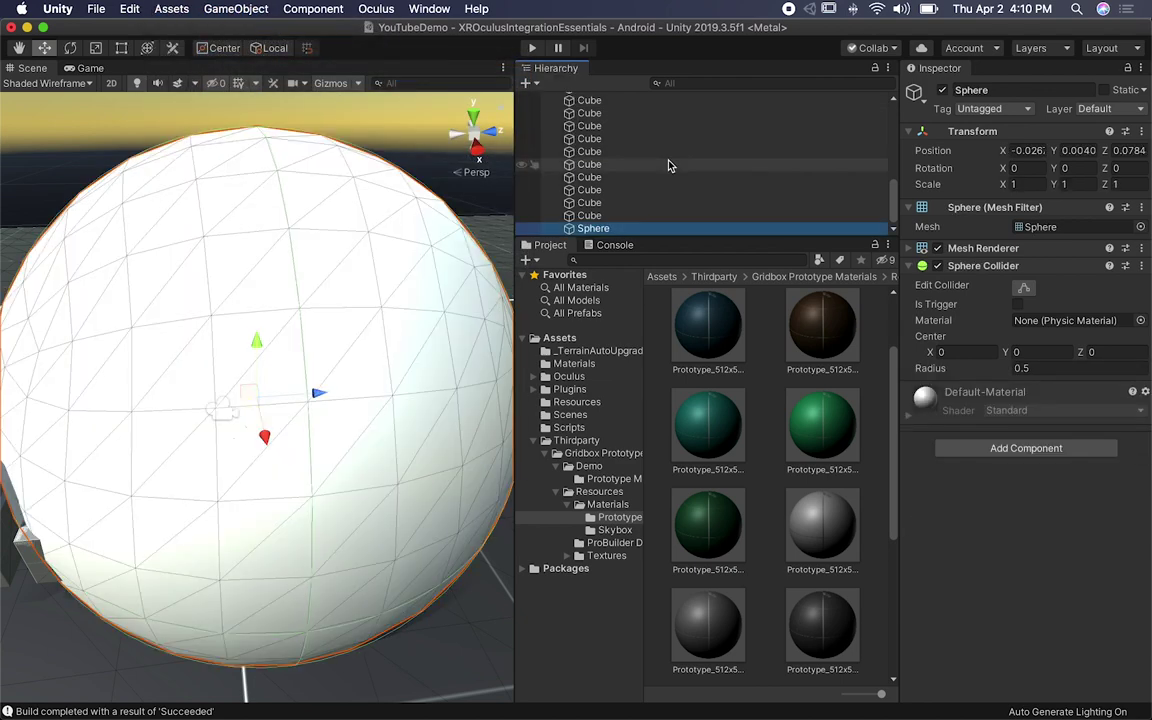
left_click(1022, 184)
type("0.1")
key("Tab")
type("0.1")
key("Tab")
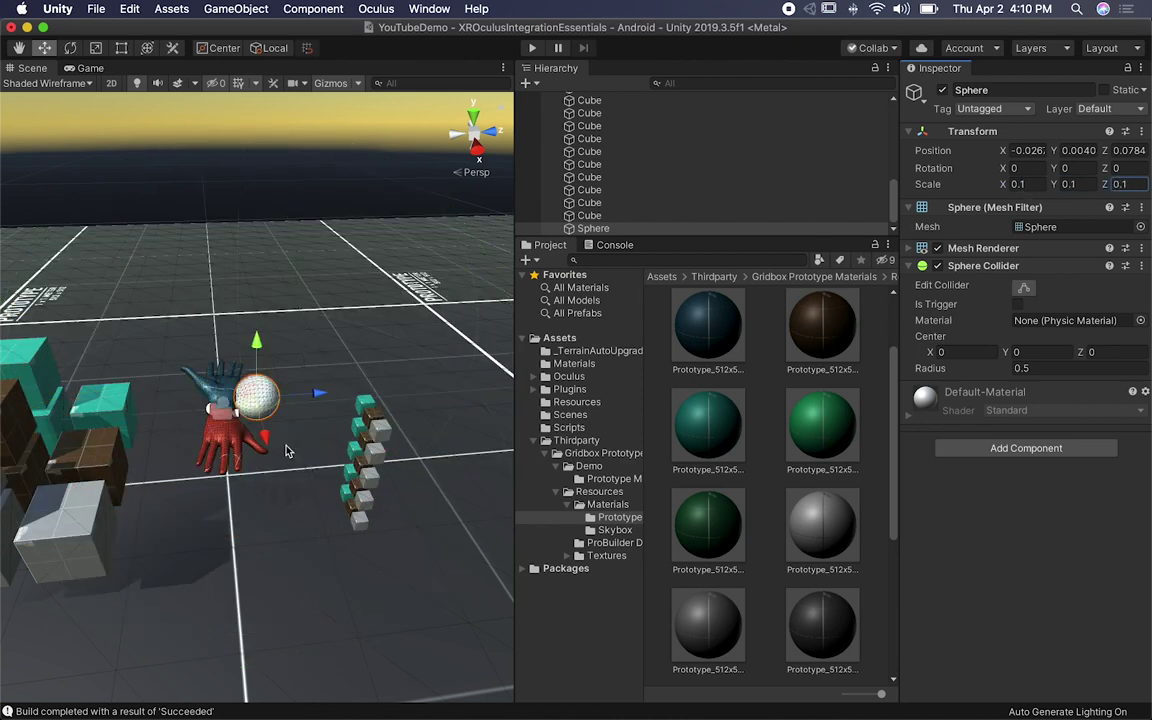
Step: Add a Rigidbody with Use Gravity turned off to the Sphere and place it at X -0.382, beside the hands
left_click_drag(284, 443, 309, 413, "alt")
left_click(970, 450)
type("rigi")
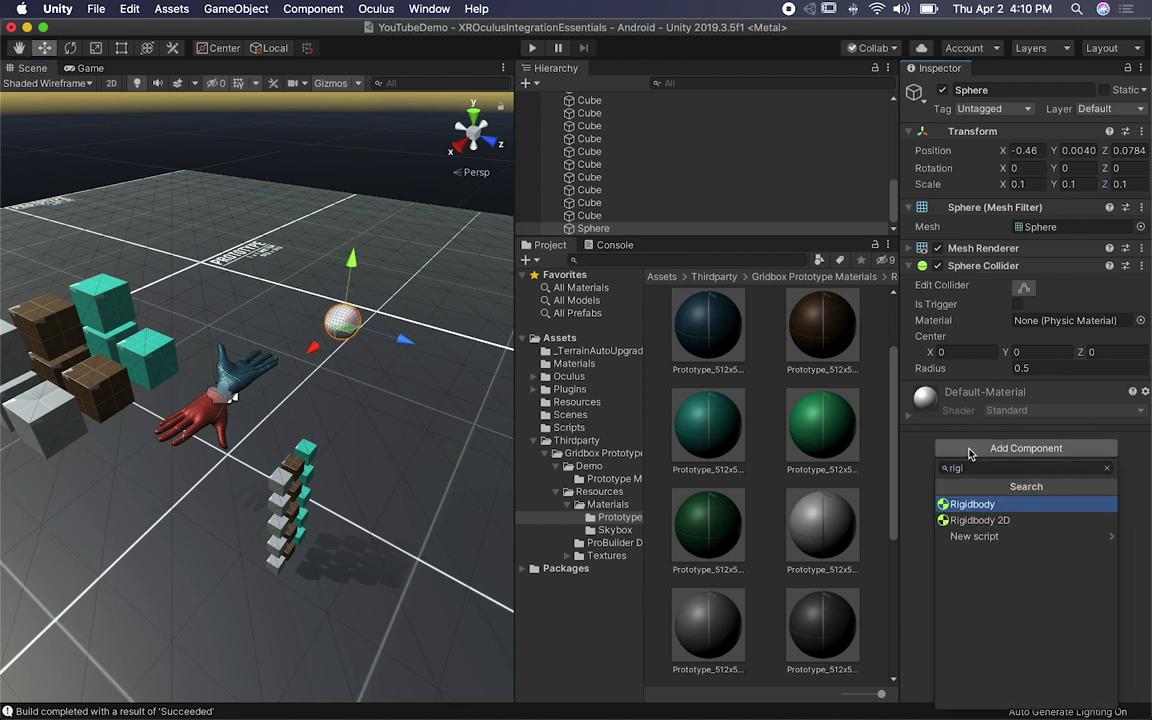
left_click(978, 503)
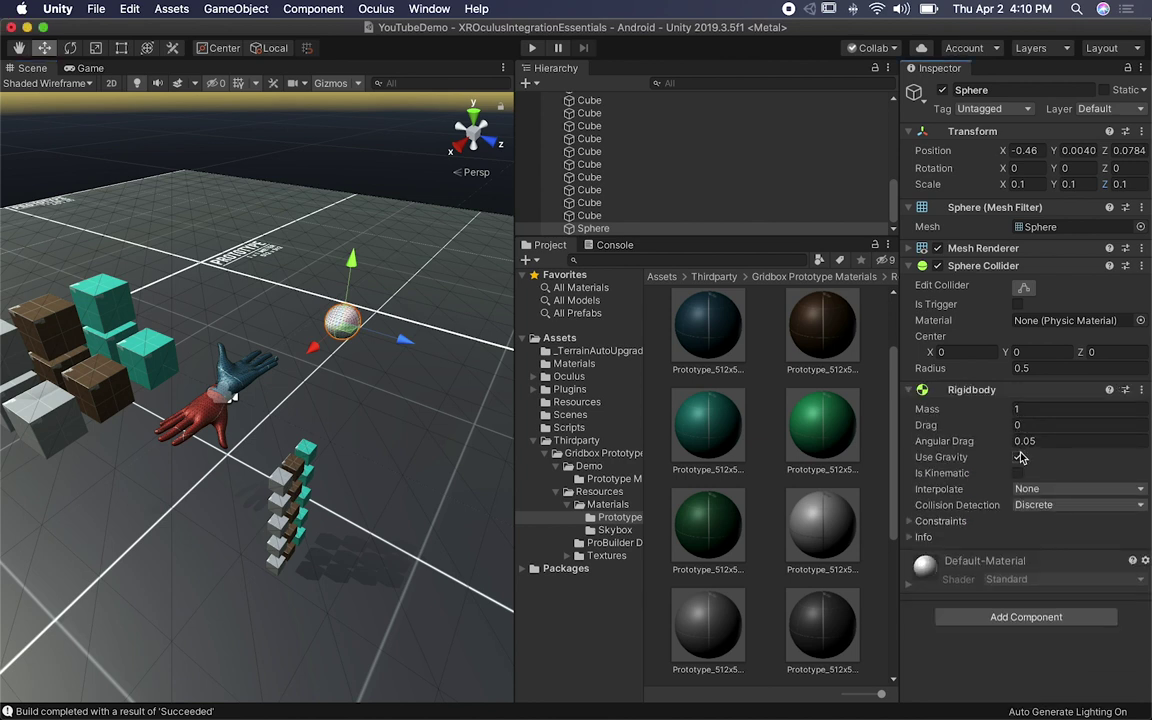
left_click_drag(350, 305, 240, 382, "alt")
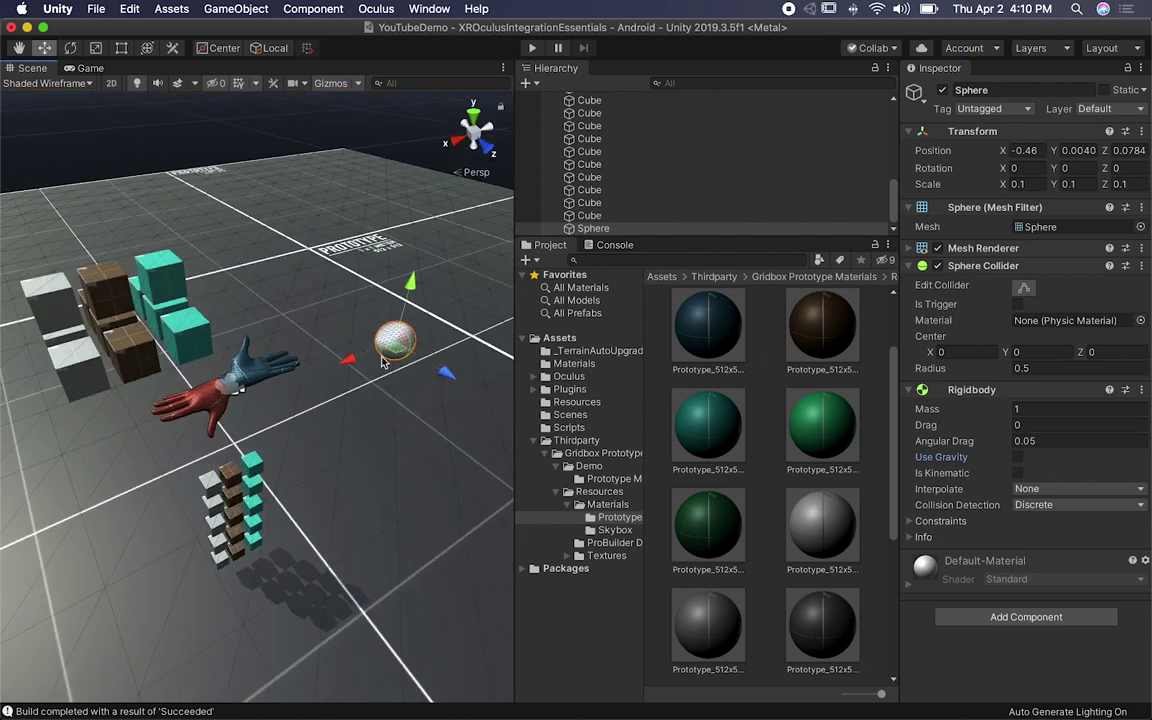
left_click_drag(362, 358, 340, 362)
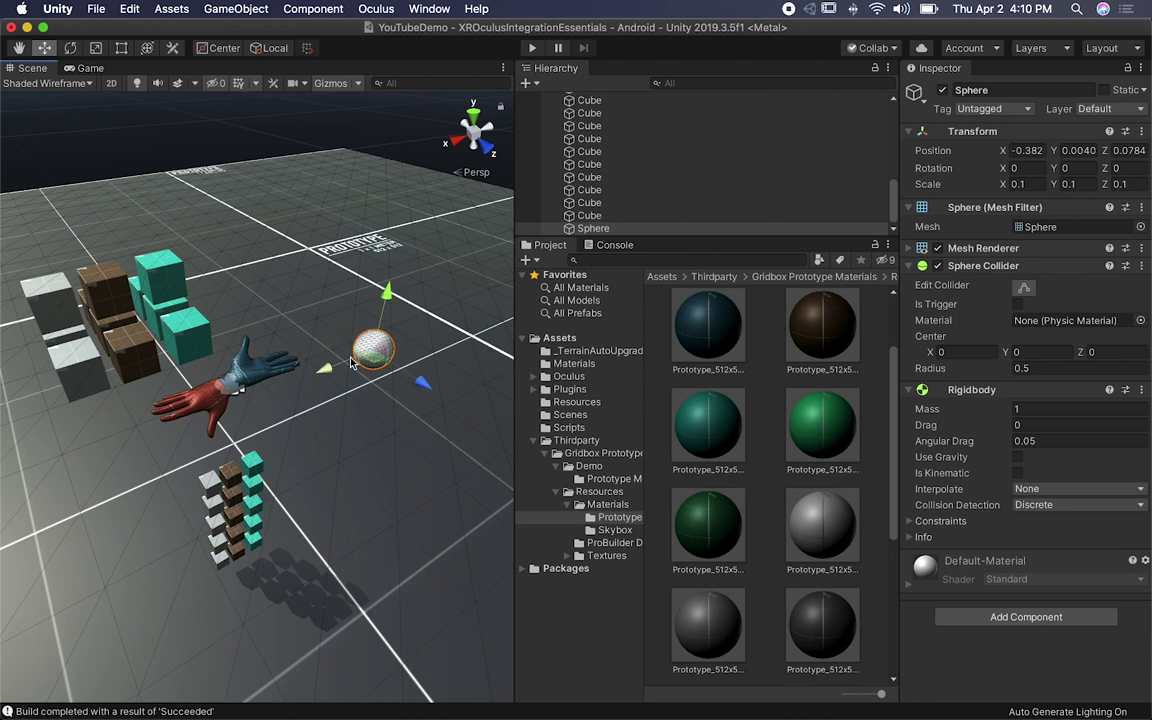
Step: Duplicate the Sphere four times along negative Z into a row of five, with the last one at Z -0.427
key("r")
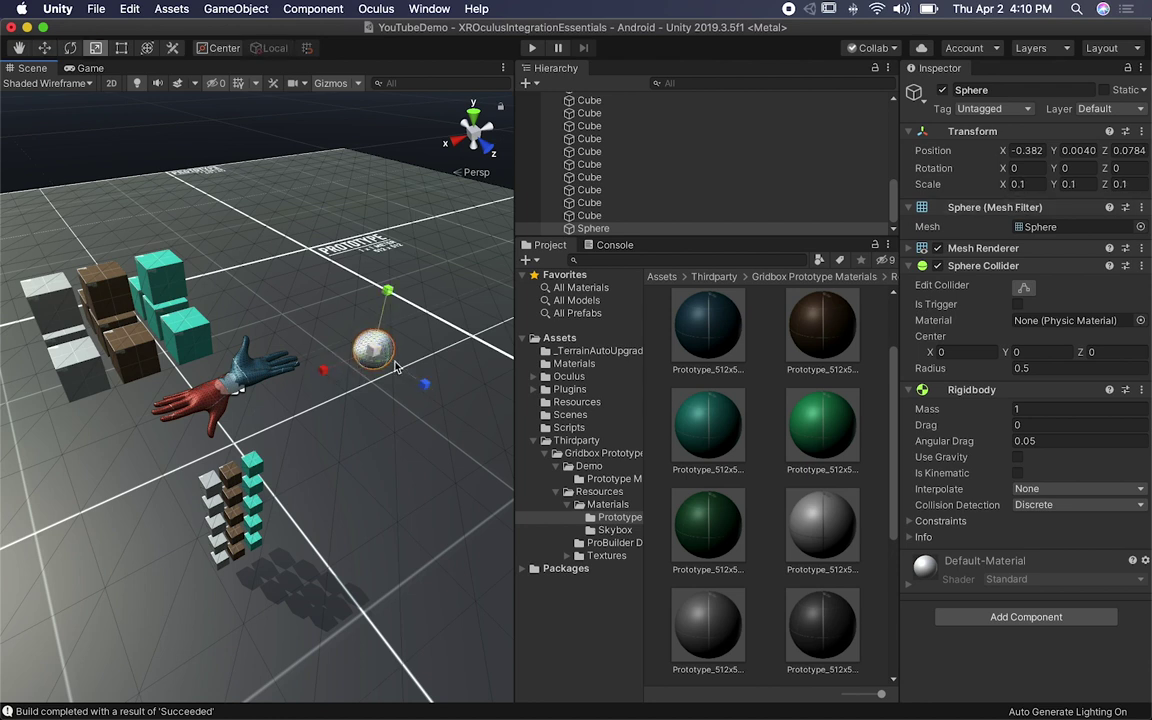
key("w")
key("super+d")
left_click_drag(397, 368, 311, 323)
key("super+d")
key("super+d")
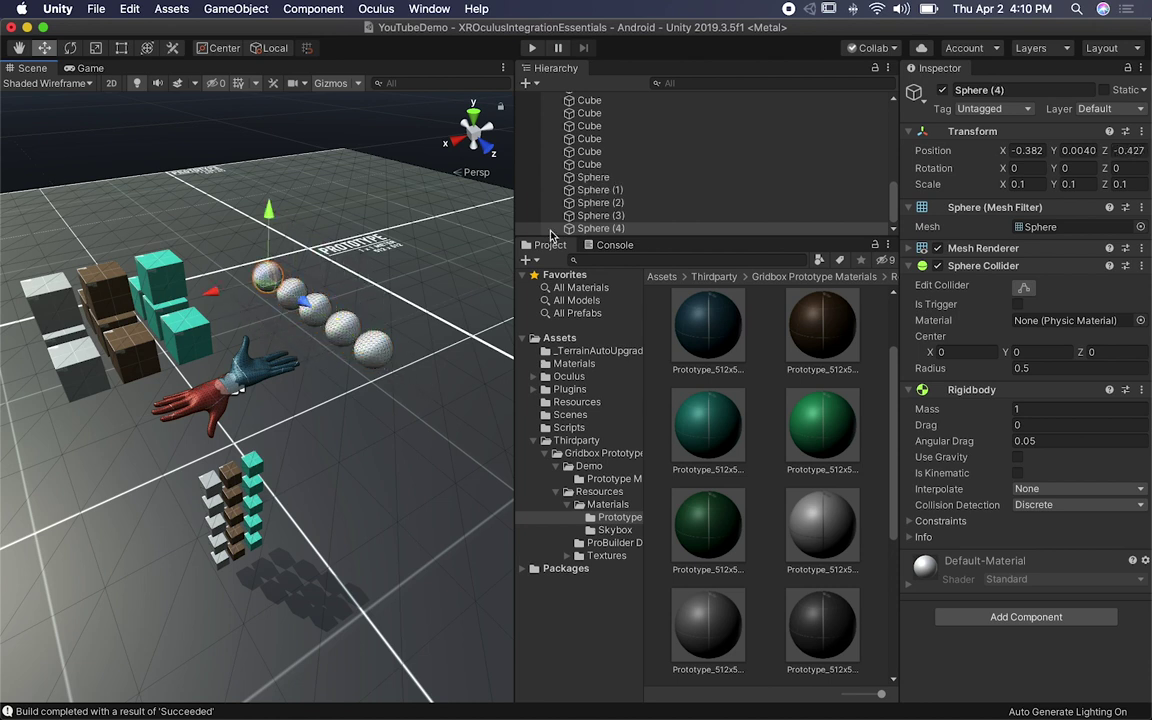
Step: Duplicate the row of five spheres upward twice to form a three-row wall with its top row at Y 0.195
left_click(609, 229, "shift")
key("super+d")
left_click_drag(318, 263, 323, 218)
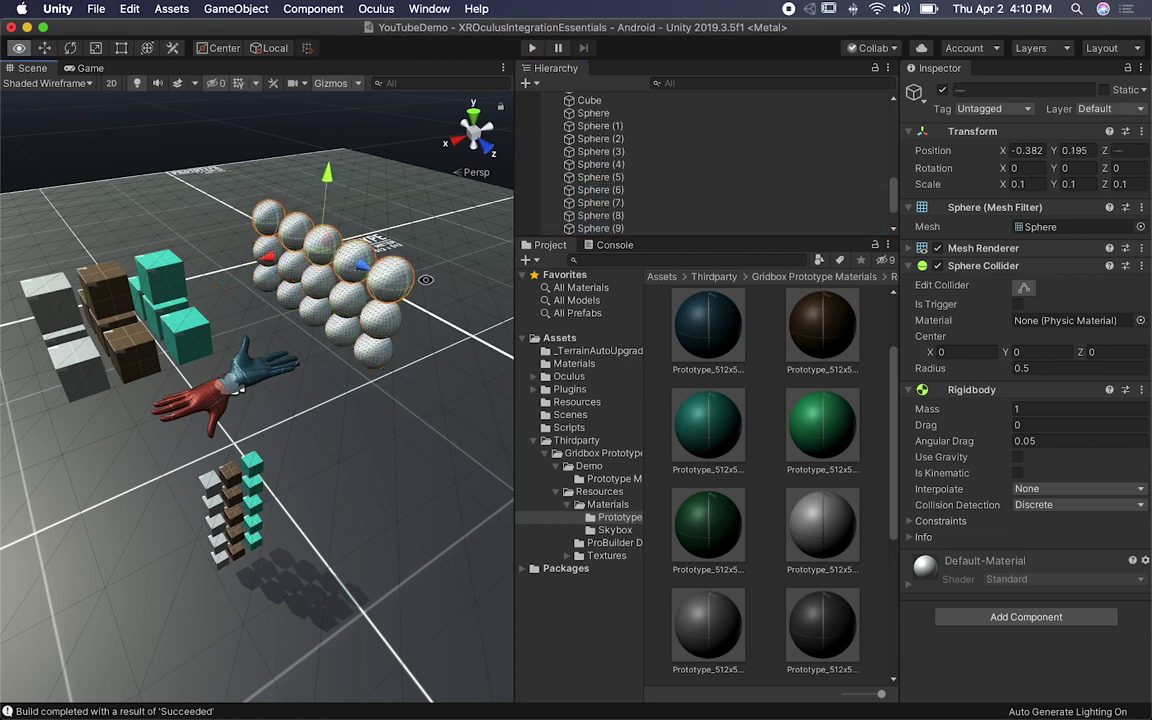
Step: Select the whole sphere wall and duplicate it along X to make the block of spheres several layers deep
left_click_drag(421, 270, 293, 283, "alt")
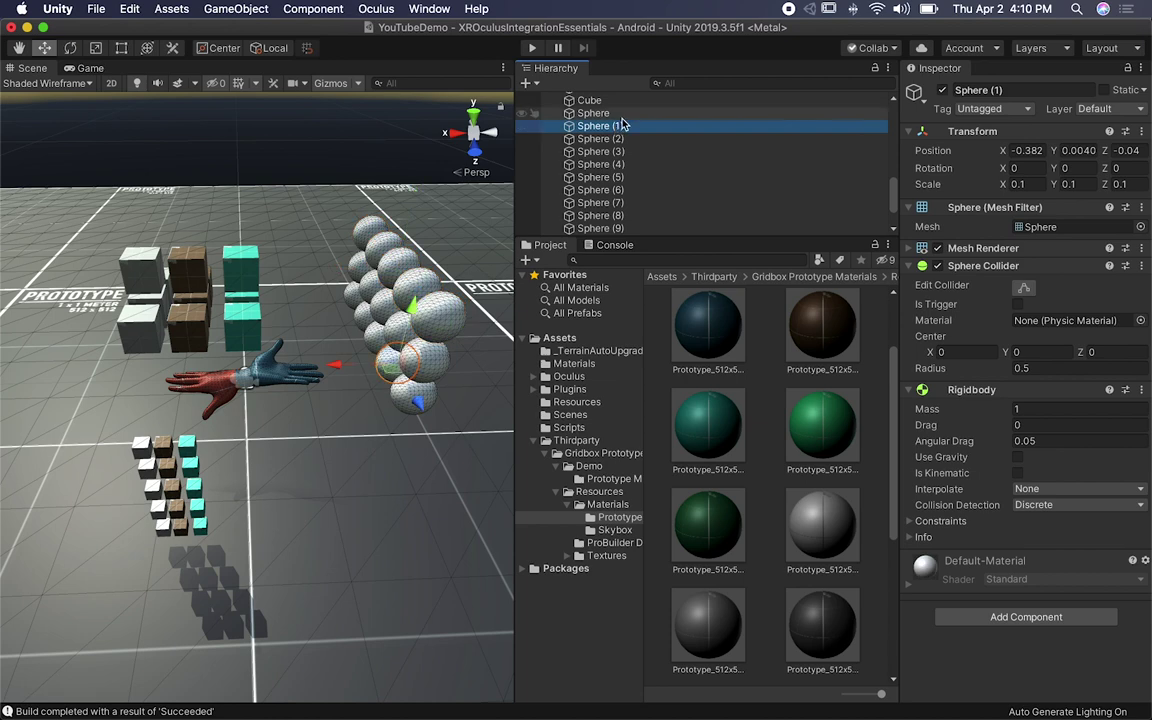
left_click(613, 228, "shift")
middle_click_drag(368, 318, 245, 328)
key("super+d")
Step: Examine the arrangement of spheres, cubes and hands on the ground from several angles
left_click_drag(256, 316, 386, 437, "alt")
scroll(386, 437, "down", 3)
middle_click_drag(279, 471, 384, 426)
left_click(388, 278)
left_click_drag(388, 330, 309, 304, "alt")
scroll(309, 304, "up", 5)
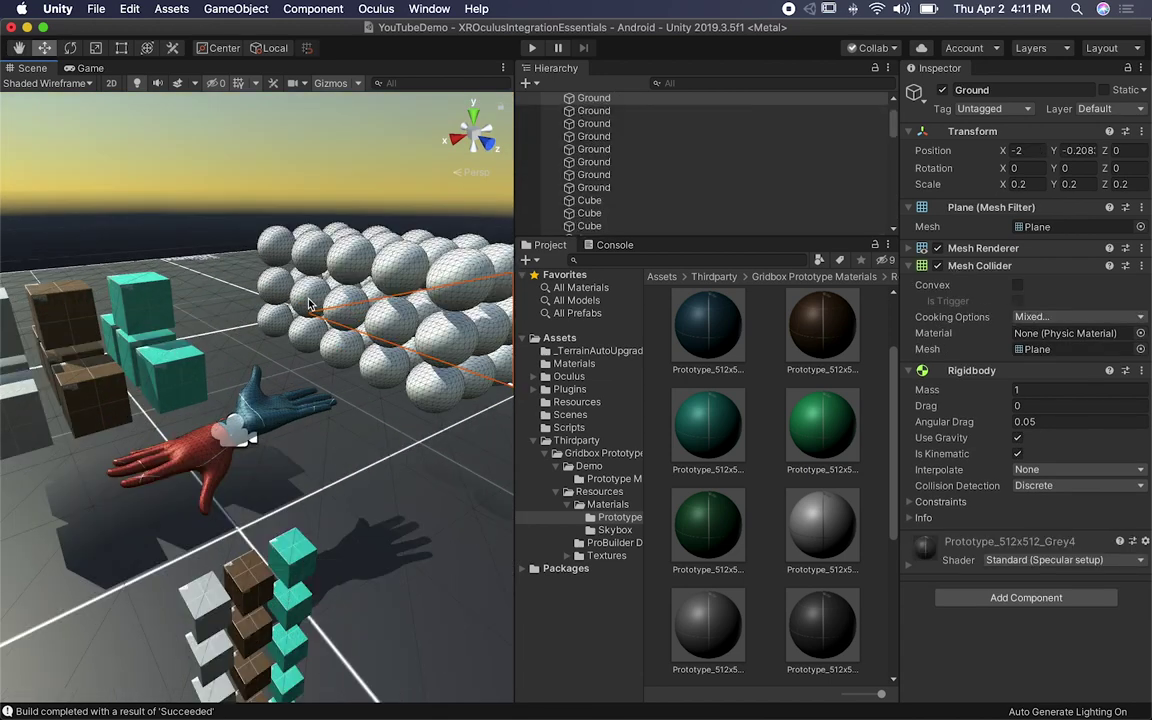
left_click_drag(282, 366, 333, 396, "alt")
Step: Switch to Finder, preview Demo2.mp4 from the Desktop at different moments, and return to the Unity scene
key("super+Tab")
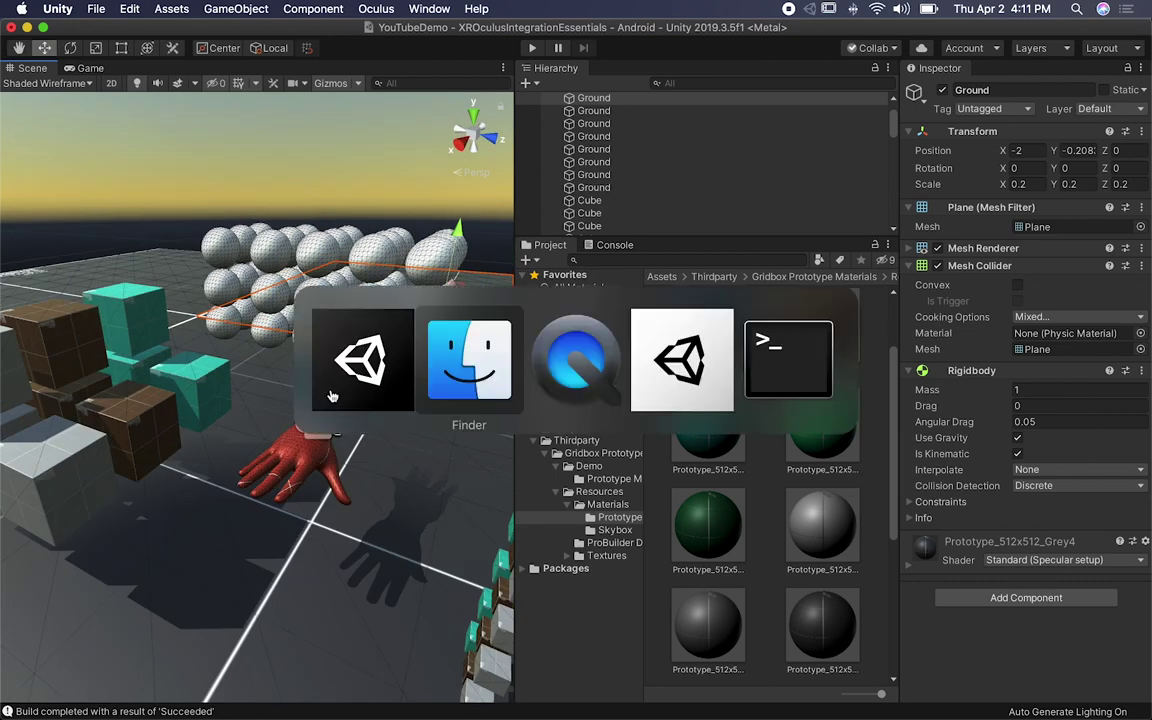
left_click(455, 241)
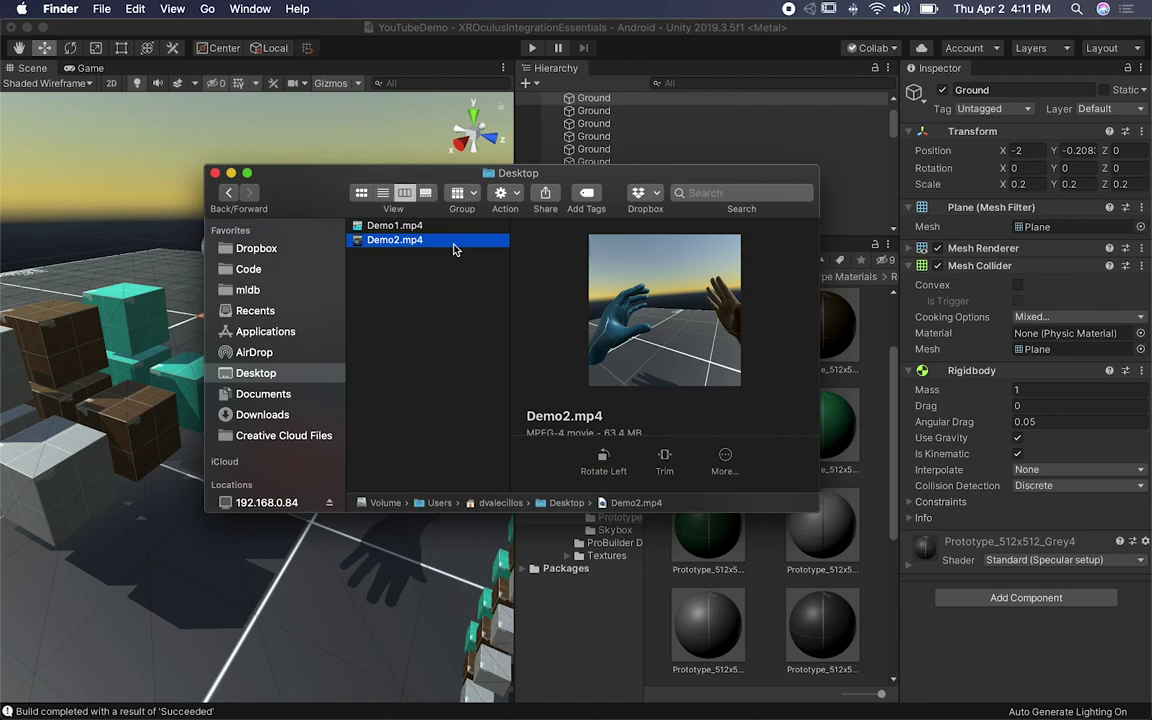
key("space")
left_click(478, 672)
left_click_drag(478, 675, 524, 672)
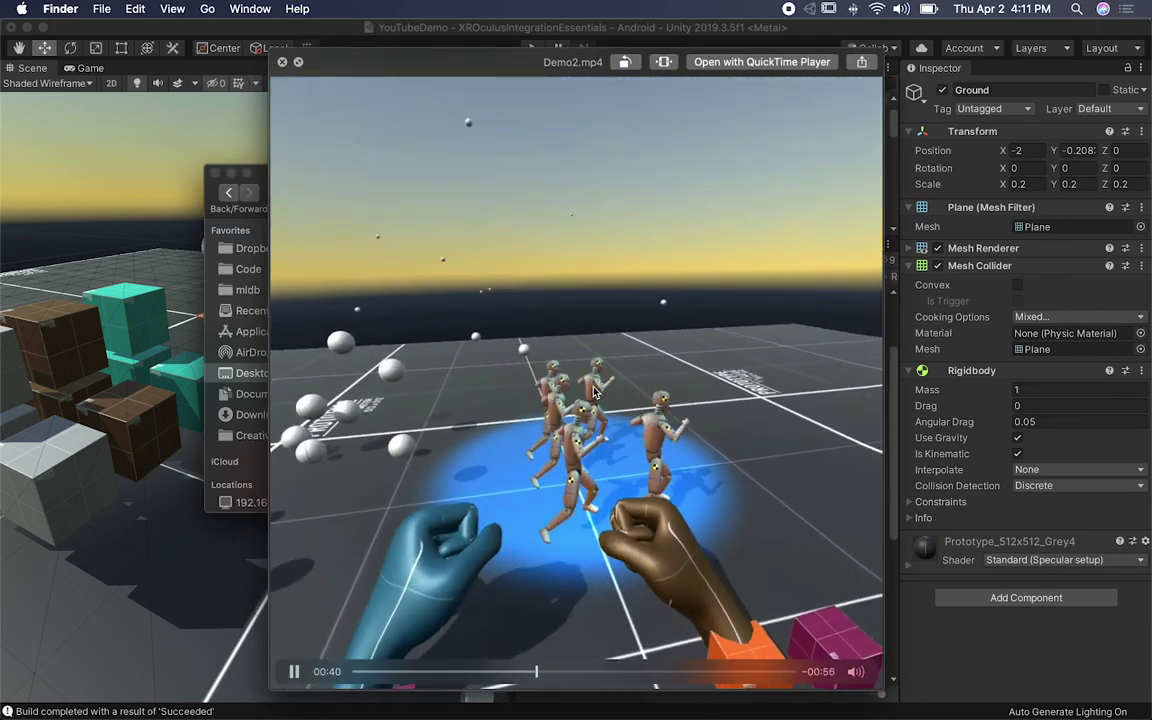
left_click(392, 670)
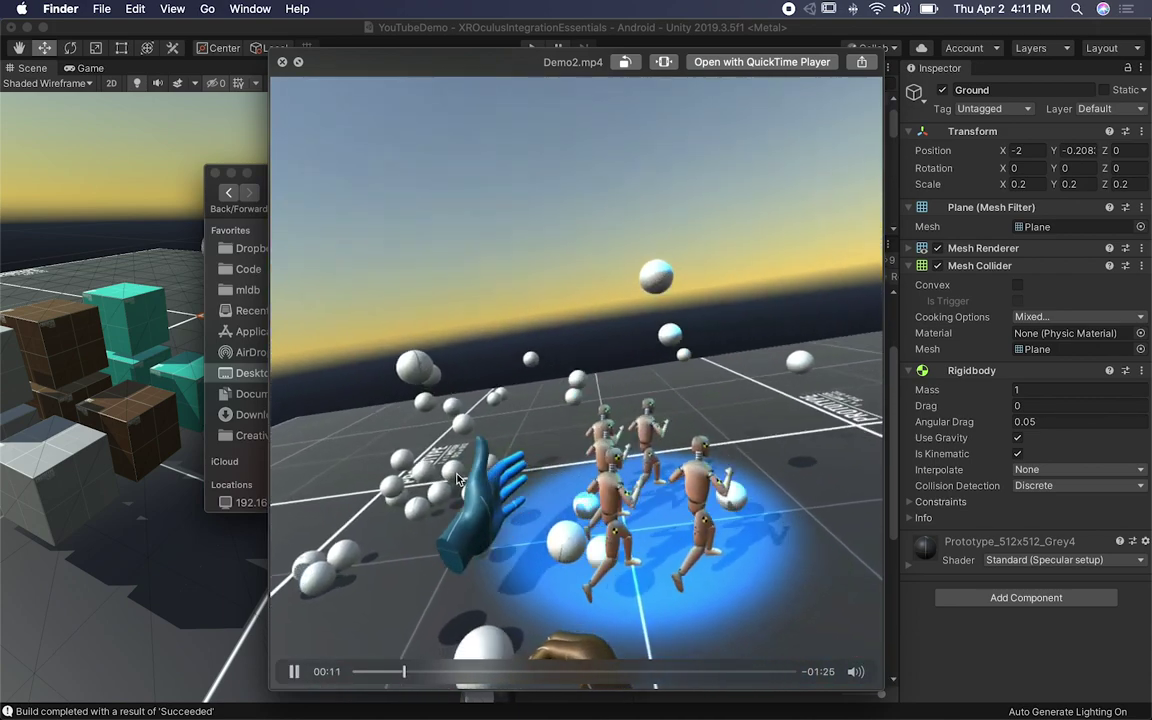
left_click(282, 62)
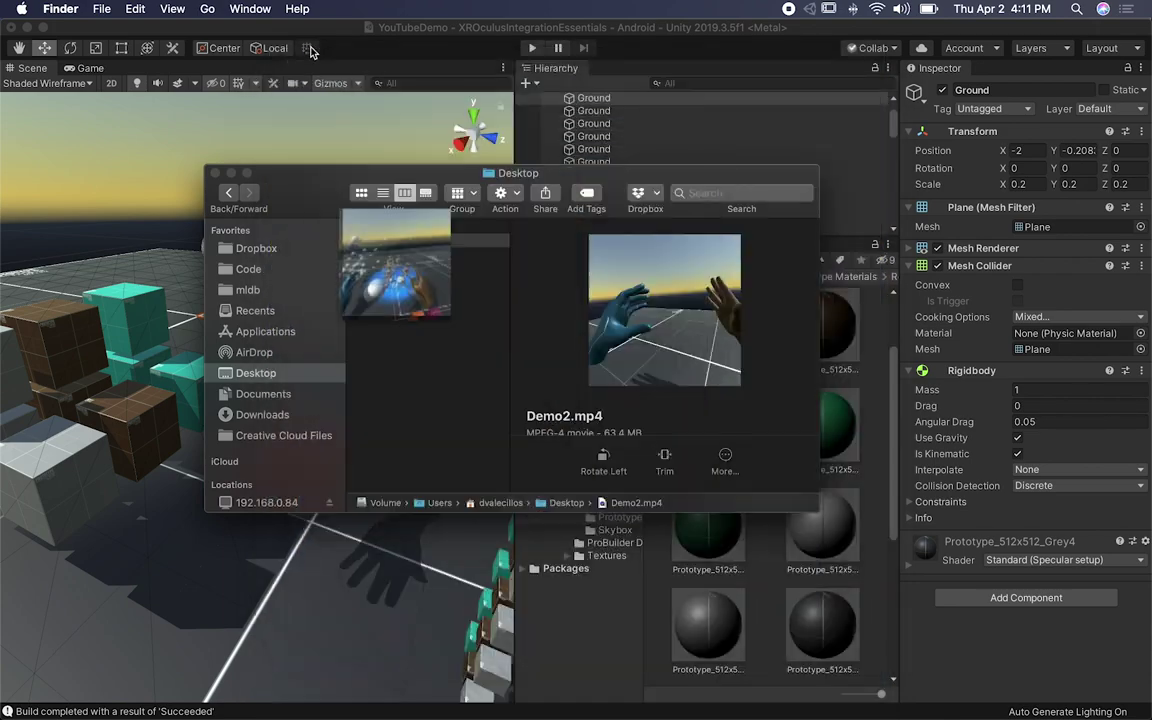
left_click(352, 38)
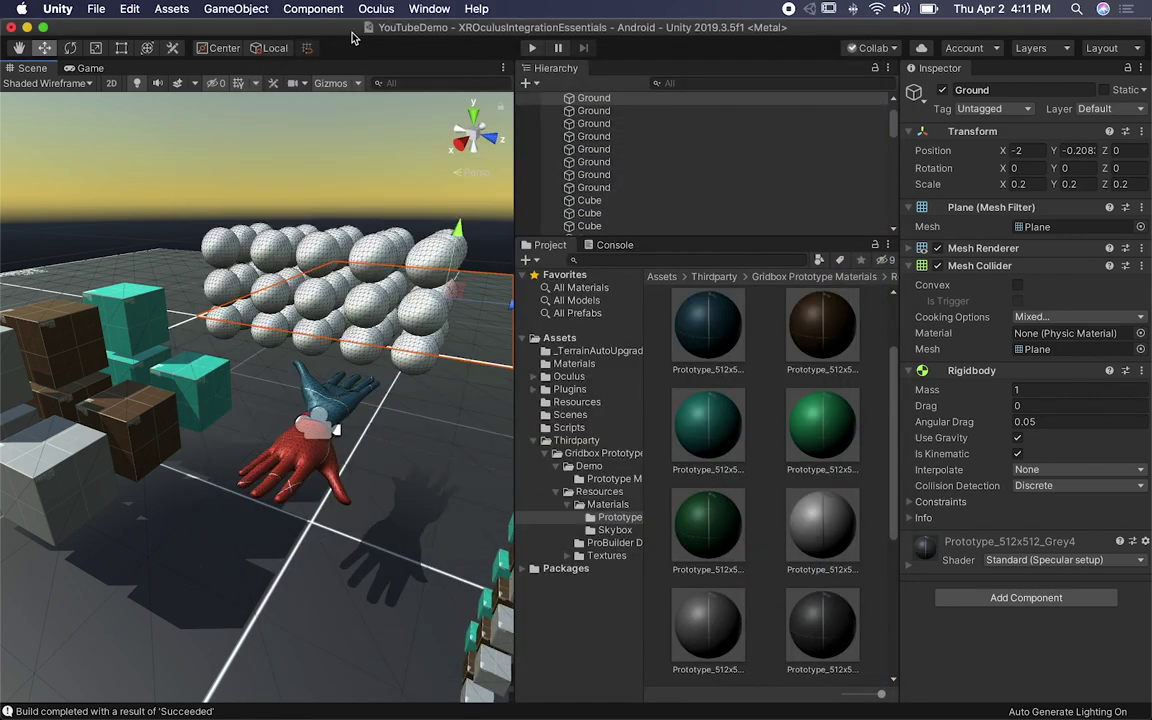